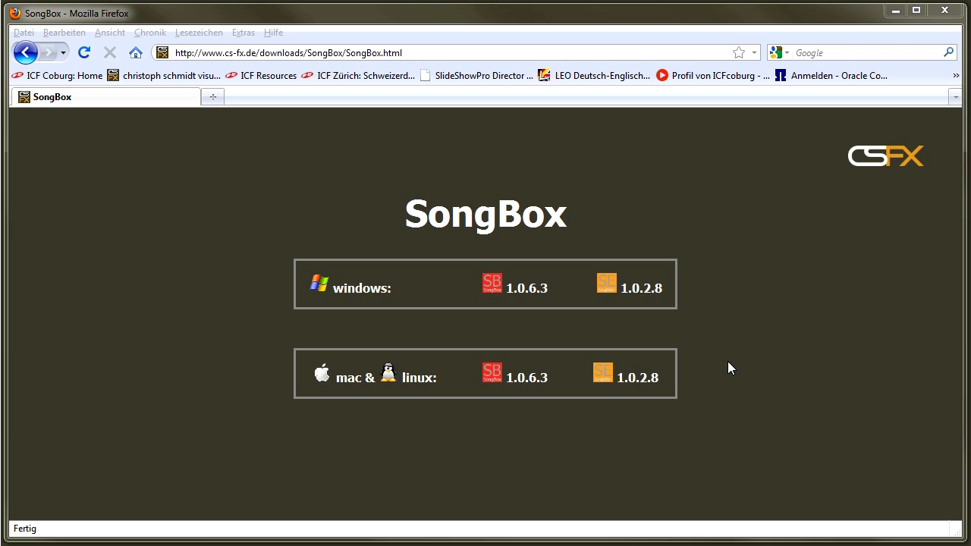
Request the Windows download of SongBox 1.0.6.3, cancel it and close the browser.
{"action": "left_click", "coordinate": [498, 289]}
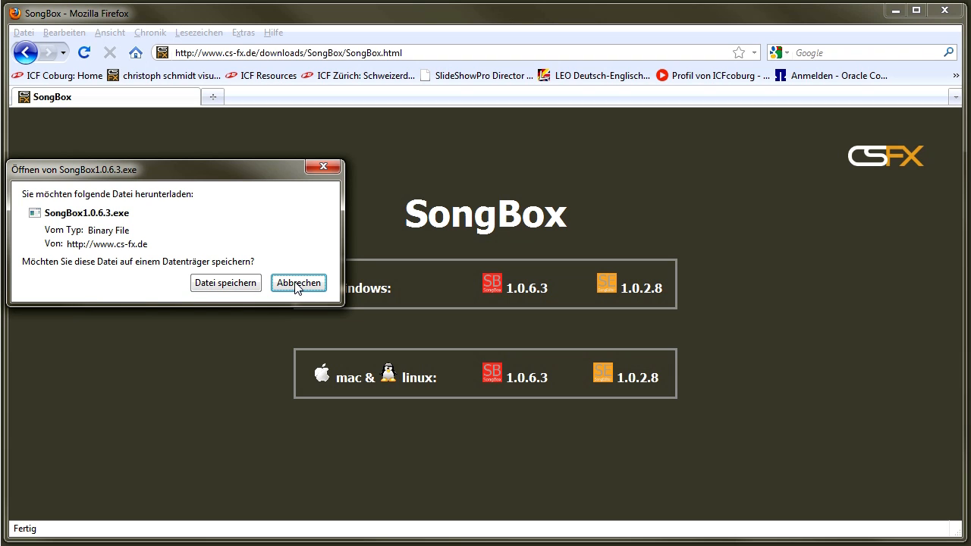
{"action": "left_click", "coordinate": [297, 285]}
{"action": "left_click", "coordinate": [945, 12]}
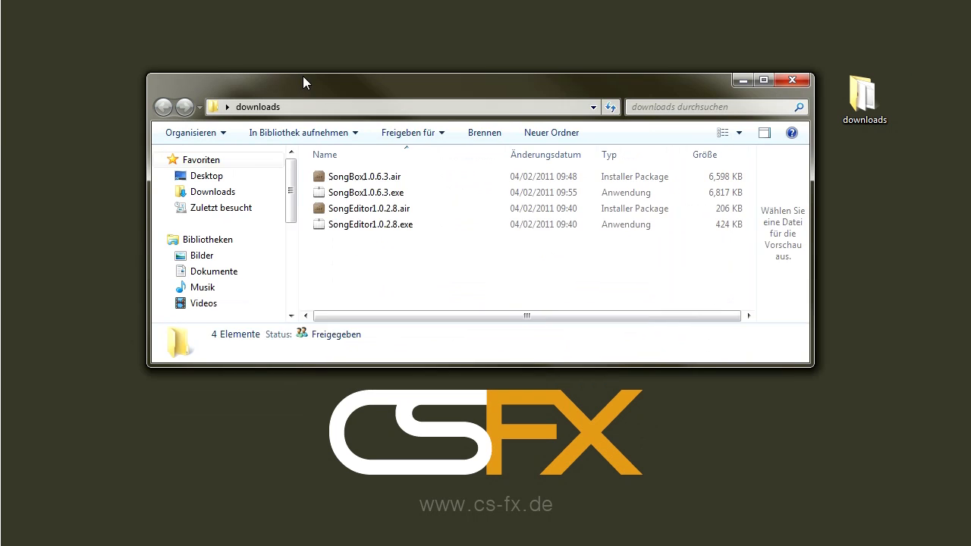
Install SongBox from SongBox1.0.6.3.exe into C:\Program Files (x86)\csfx, with a desktop shortcut and launch after installation.
{"action": "left_click_drag", "start_coordinate": [306, 81], "coordinate": [209, 55]}
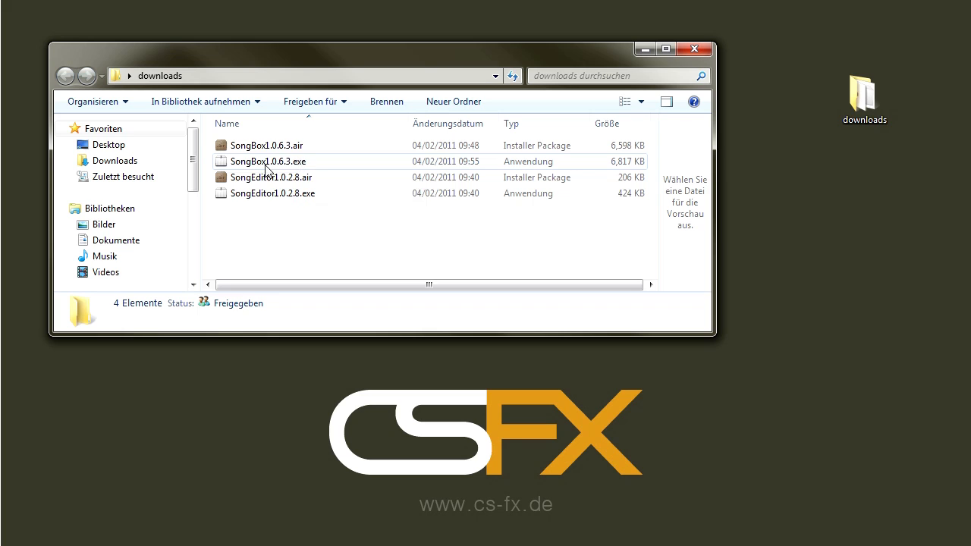
{"action": "left_click", "coordinate": [300, 165]}
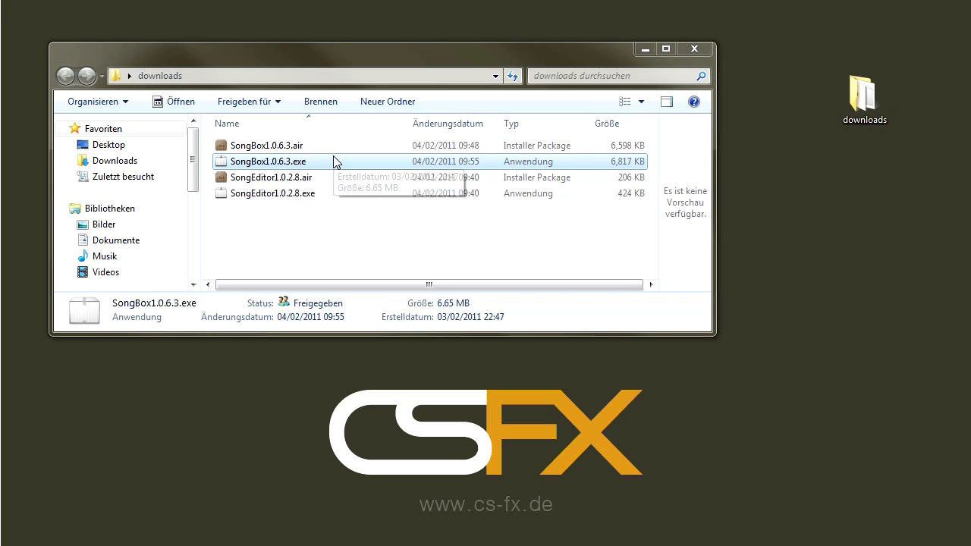
{"action": "left_click_drag", "start_coordinate": [299, 118], "coordinate": [510, 148]}
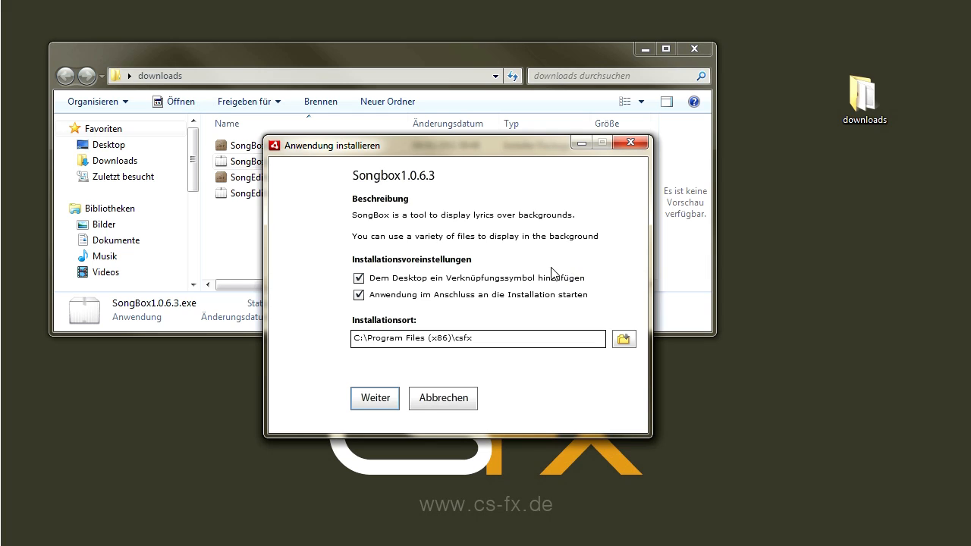
{"action": "left_click", "coordinate": [375, 398]}
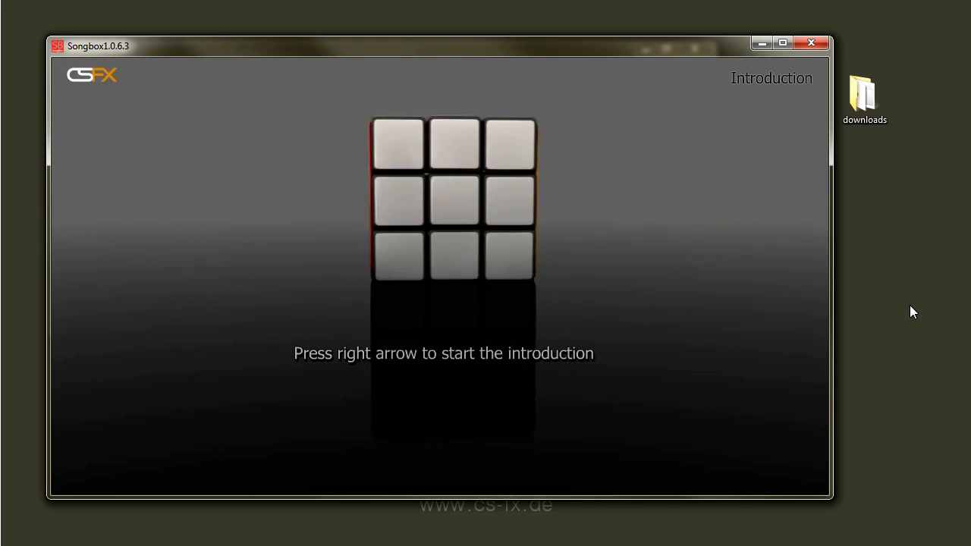
Step forward and back through the lines of the SongBox introduction to read how lyrics and backgrounds work.
{"action": "key", "text": "Right"}
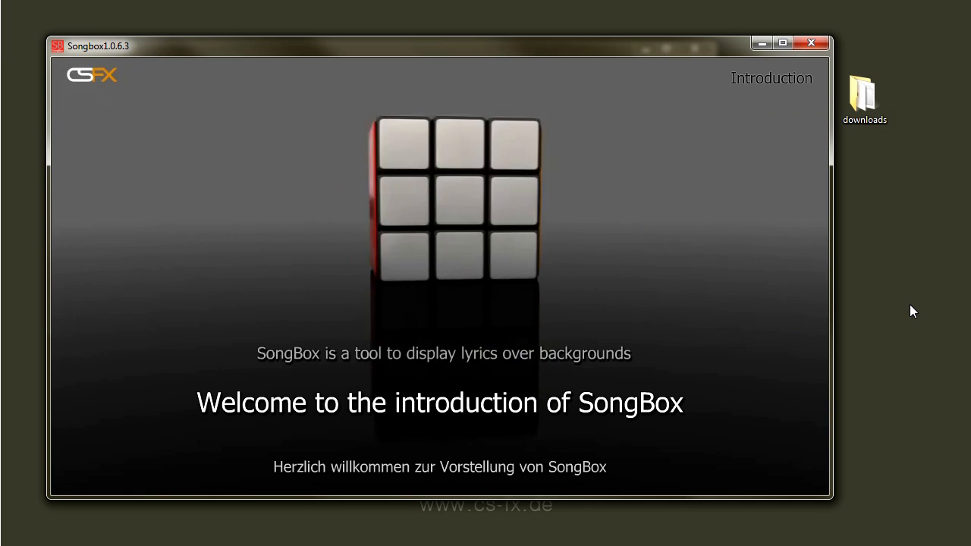
{"action": "key", "text": "Right"}
{"action": "key", "text": "Right"}
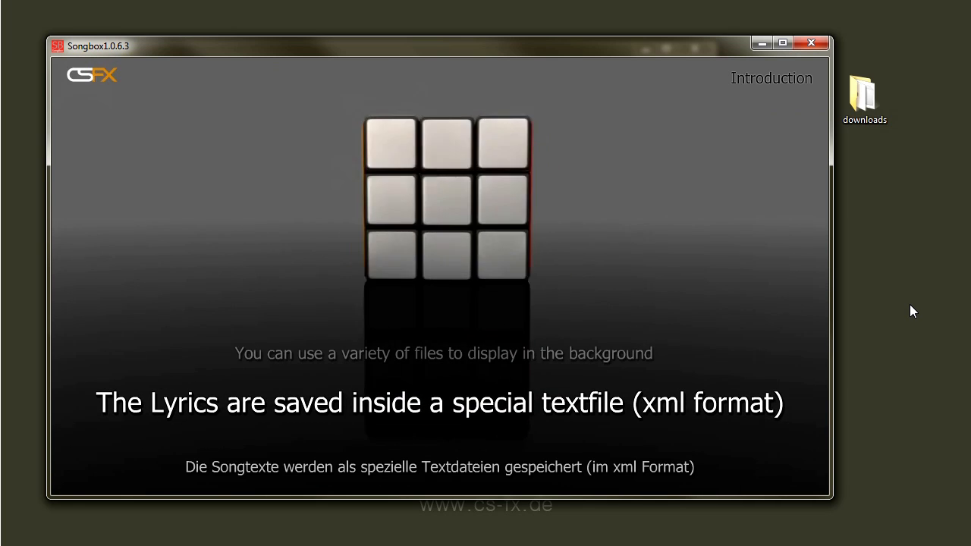
{"action": "key", "text": "Right"}
{"action": "key", "text": "Right"}
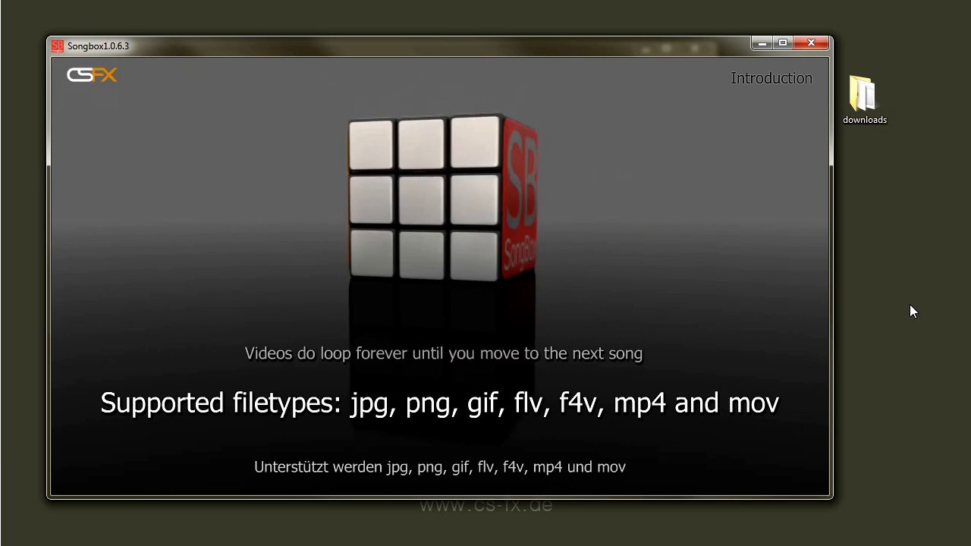
{"action": "key", "text": "Left"}
{"action": "key", "text": "Left"}
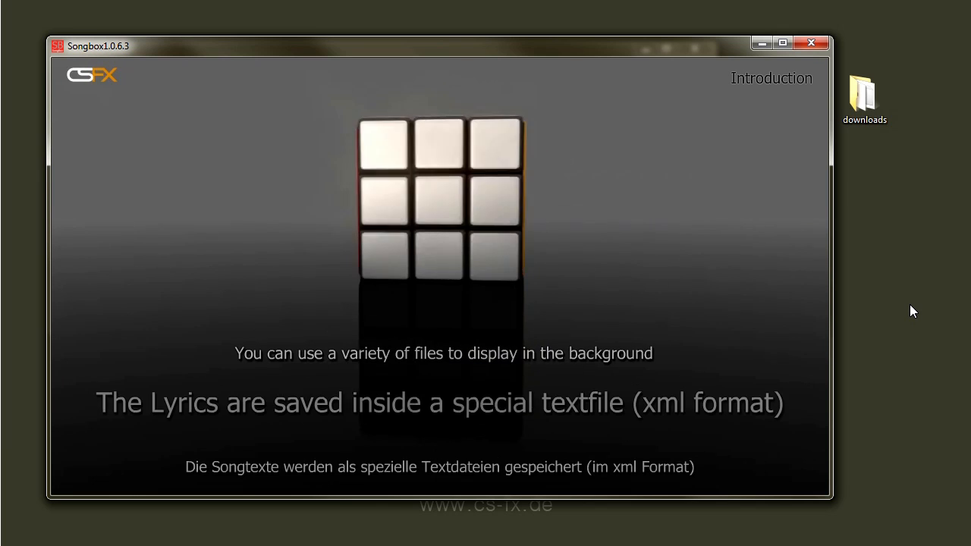
{"action": "key", "text": "Right"}
{"action": "key", "text": "Right"}
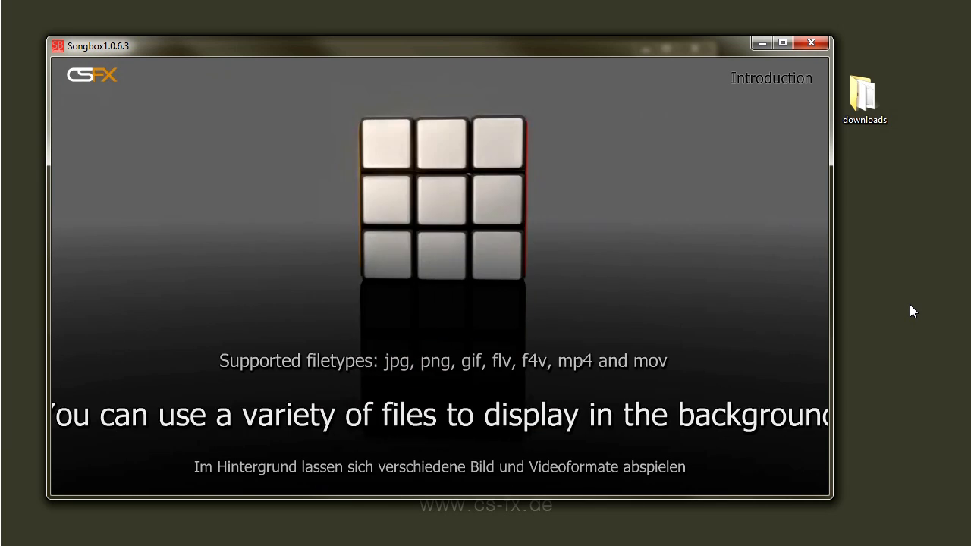
{"action": "key", "text": "Right"}
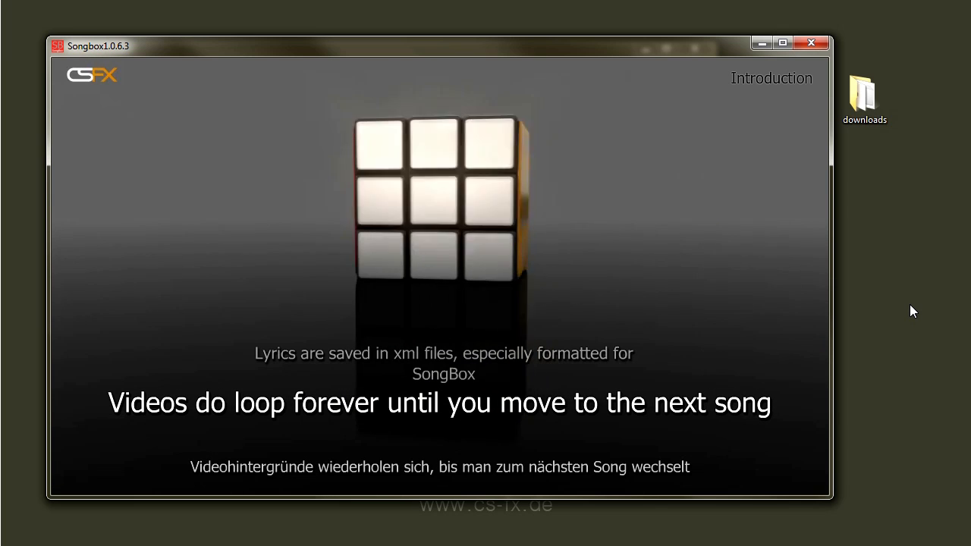
{"action": "key", "text": "Left"}
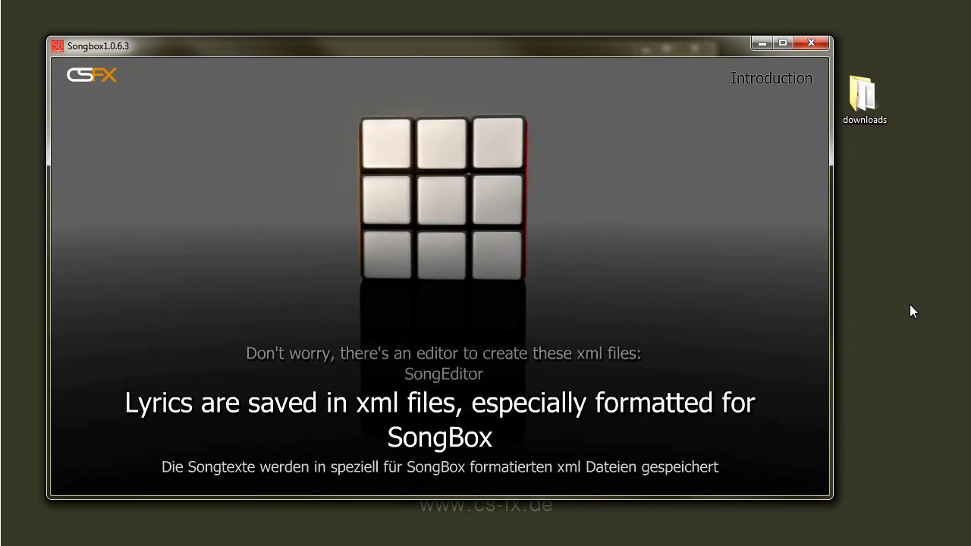
{"action": "key", "text": "Right"}
{"action": "key", "text": "Right"}
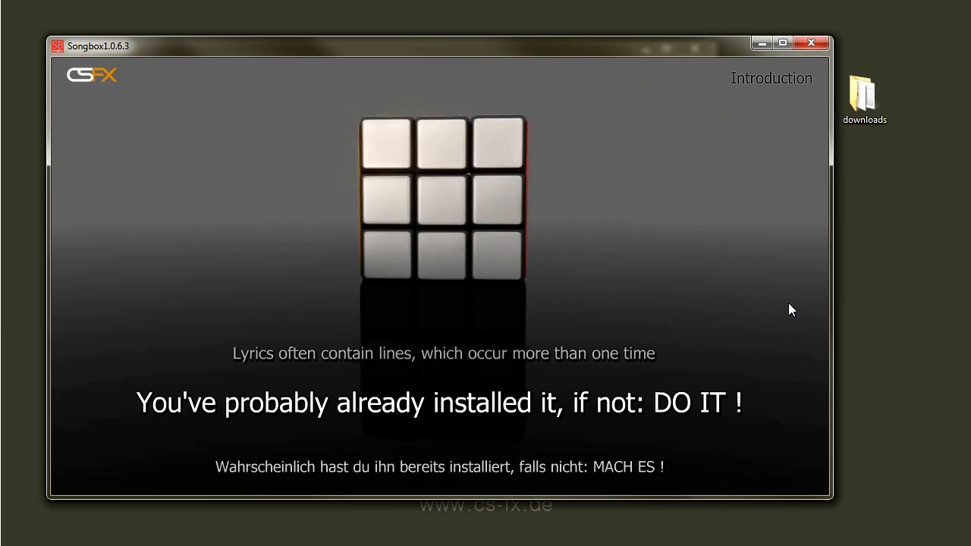
Open the Configurator from the introduction and close it again.
{"action": "key", "text": "Escape"}
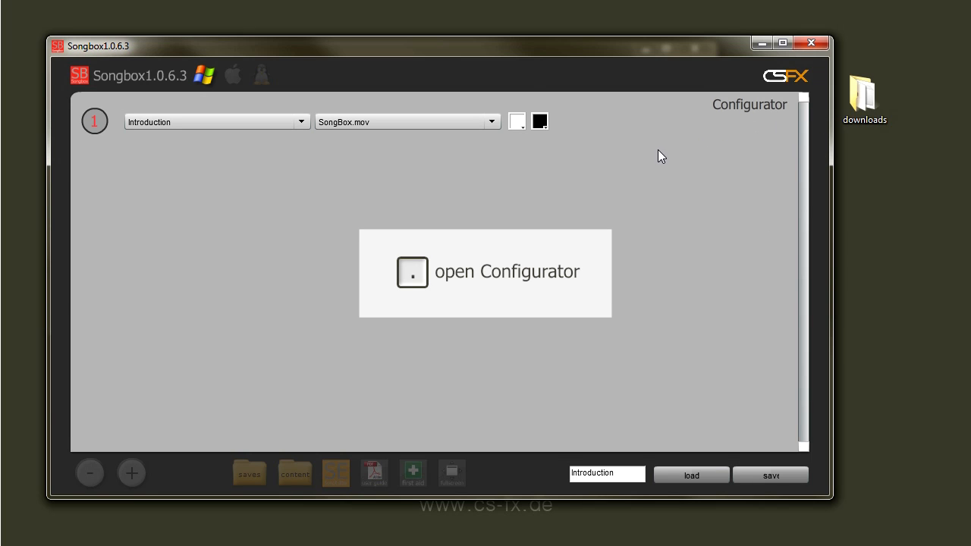
{"action": "key", "text": "."}
{"action": "key", "text": "."}
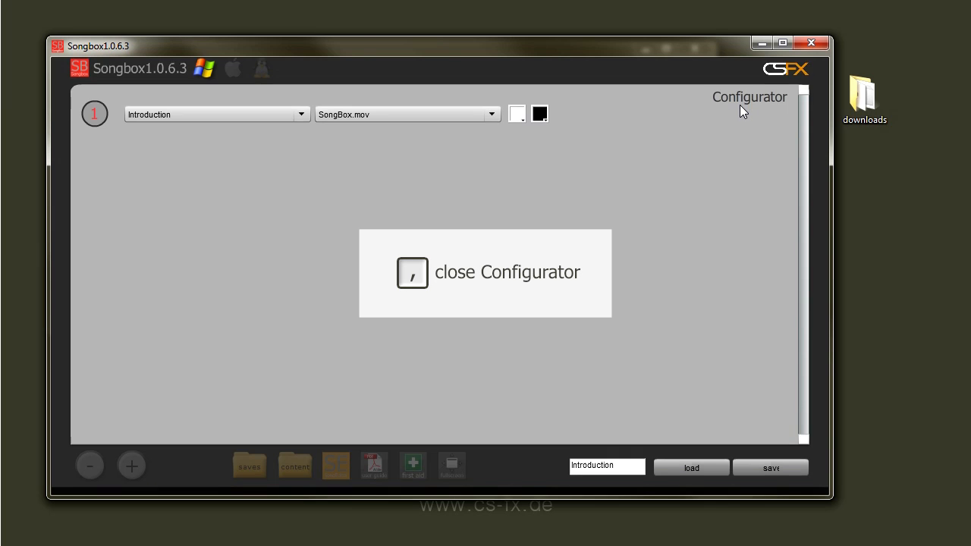
{"action": "key", "text": "comma"}
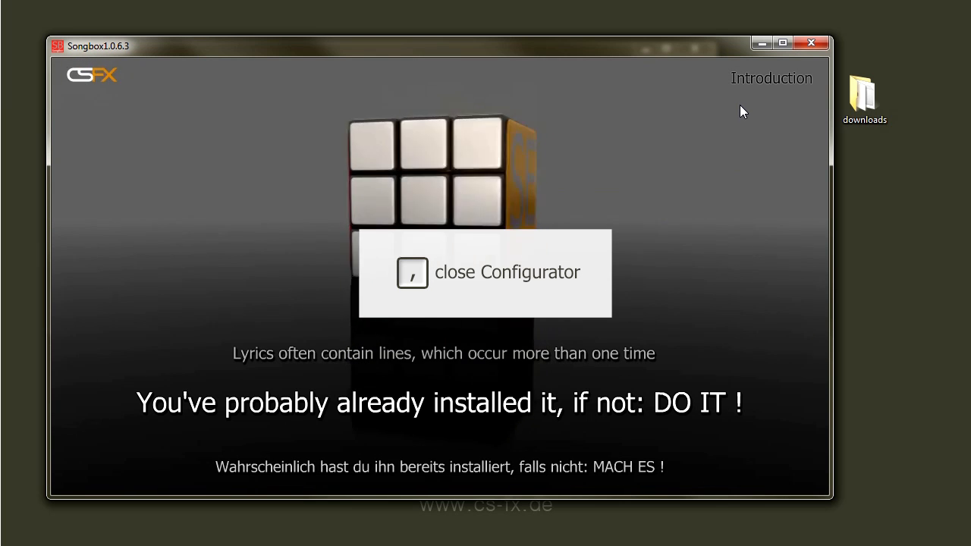
In the Configurator, set entry 1 to the song OldMcDonald with background SongBox.mov, save it and start the presentation.
{"action": "key", "text": "period"}
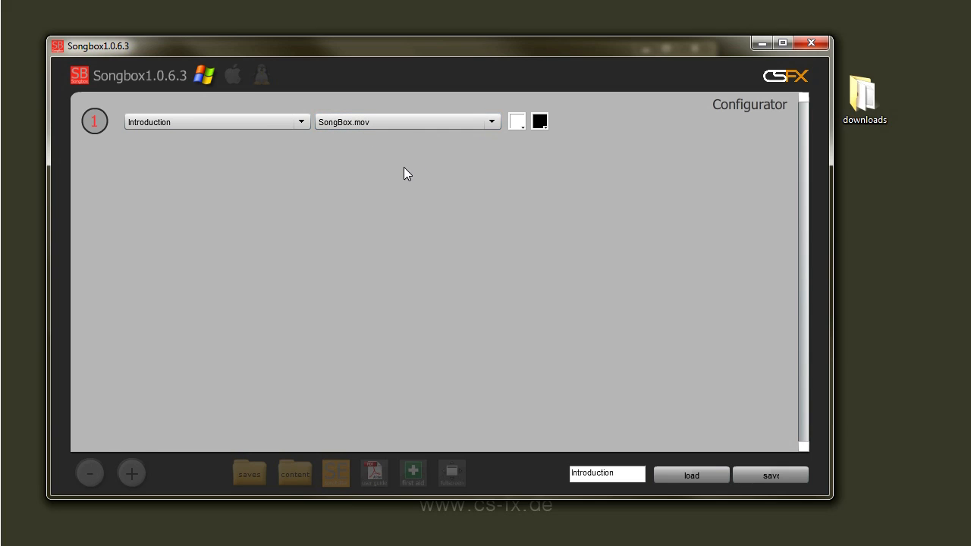
{"action": "left_click", "coordinate": [300, 124]}
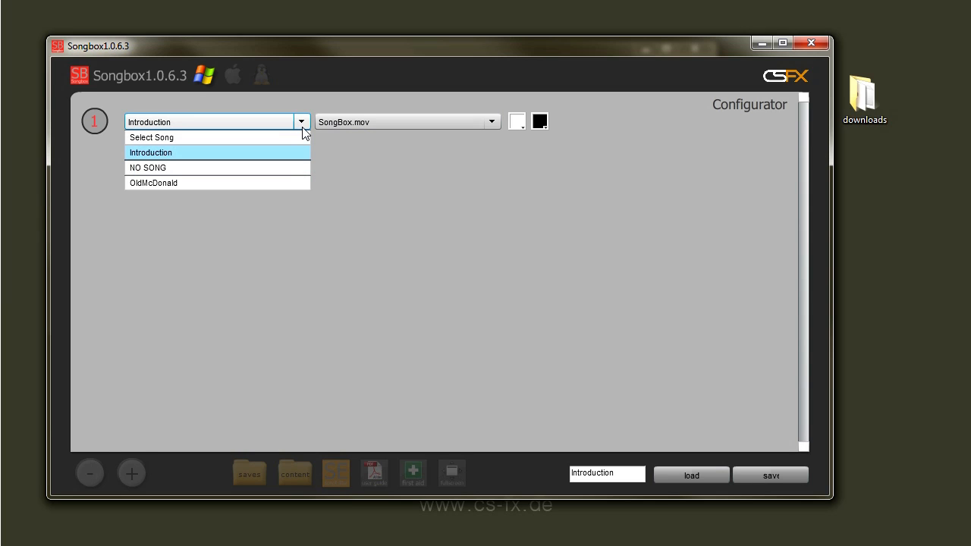
{"action": "left_click", "coordinate": [170, 184]}
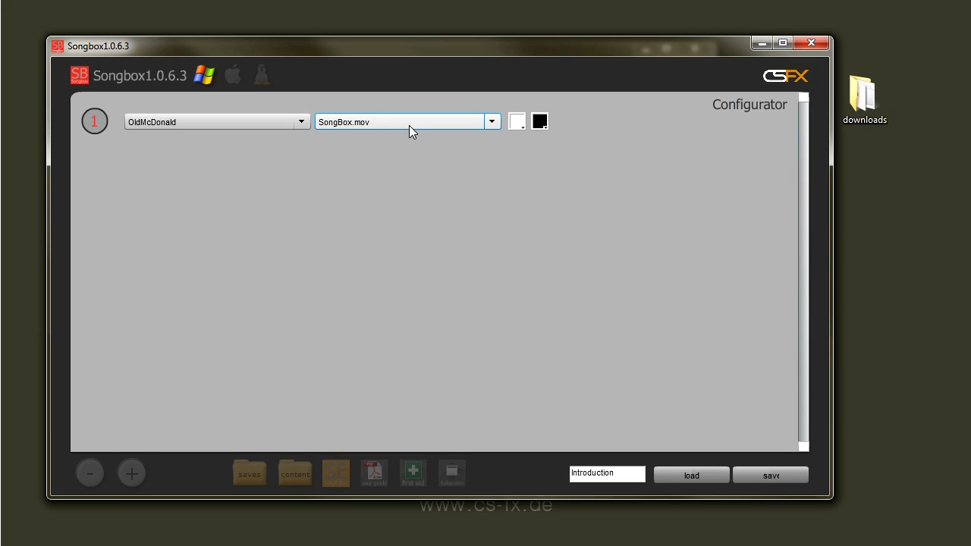
{"action": "left_click", "coordinate": [443, 123]}
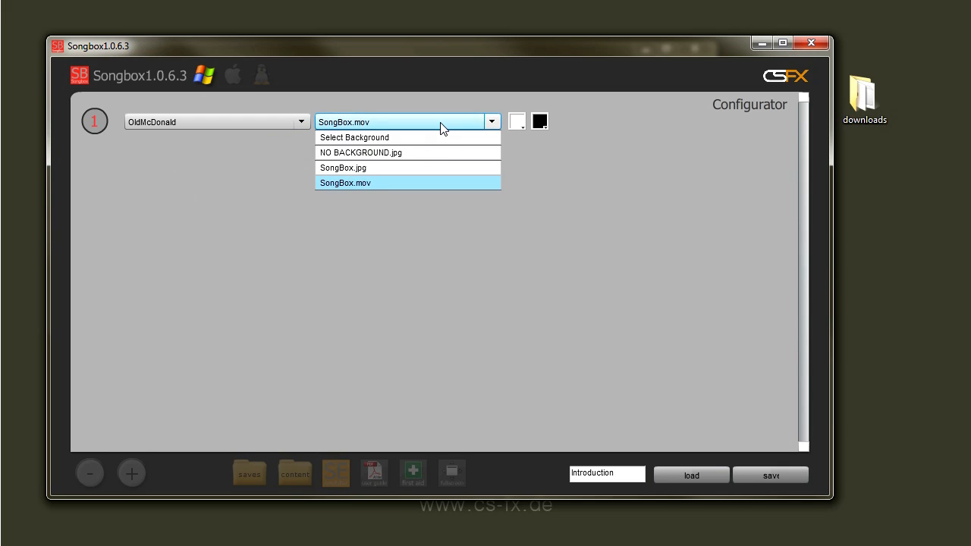
{"action": "left_click", "coordinate": [360, 184]}
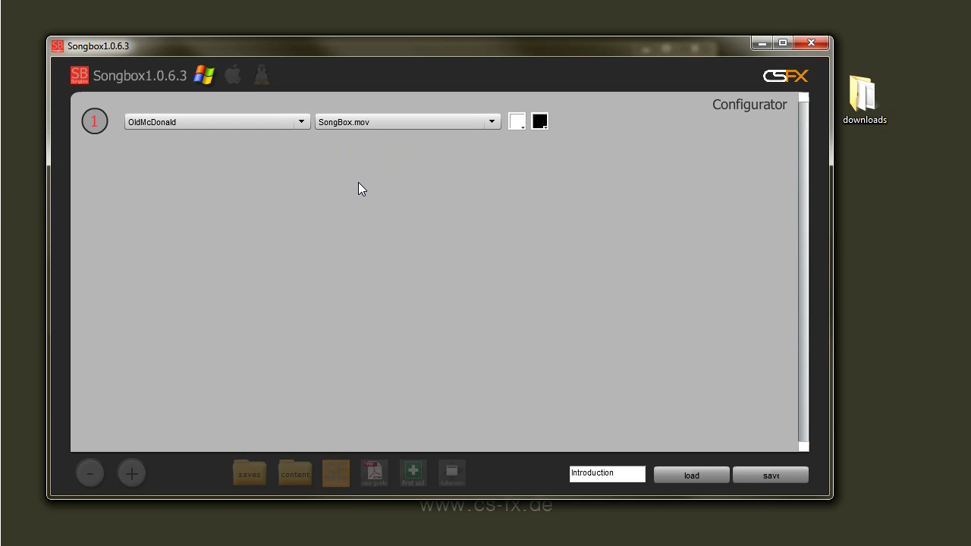
{"action": "left_click", "coordinate": [794, 474]}
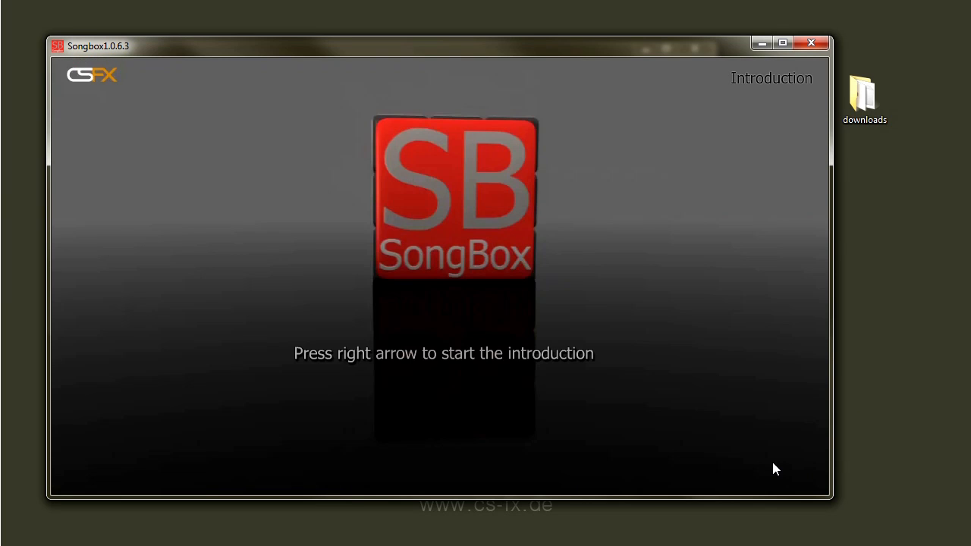
{"action": "key", "text": "Right"}
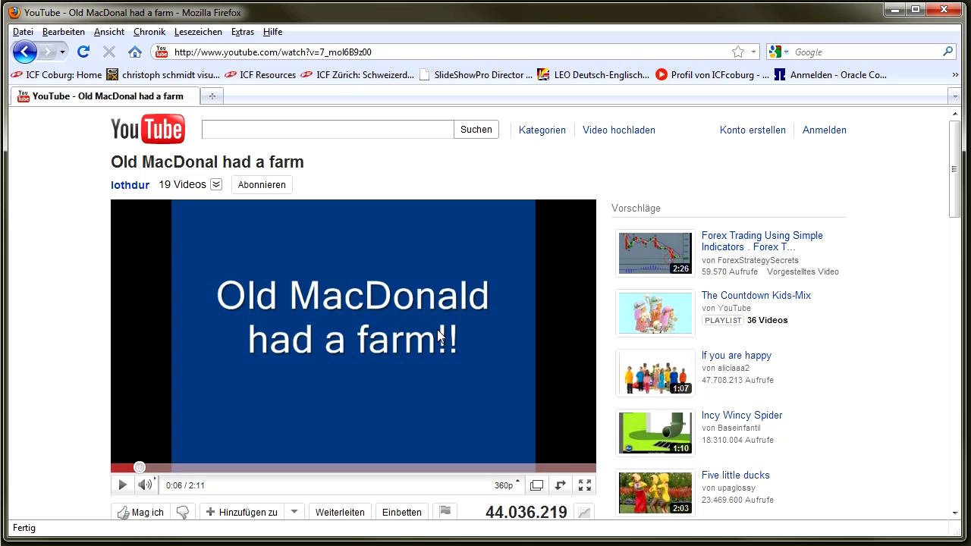
Play the YouTube video "Old MacDonal had a farm" in Firefox and switch back to the SongBox window.
{"action": "scroll", "coordinate": [901, 224], "scroll_direction": "down", "scroll_amount": 2}
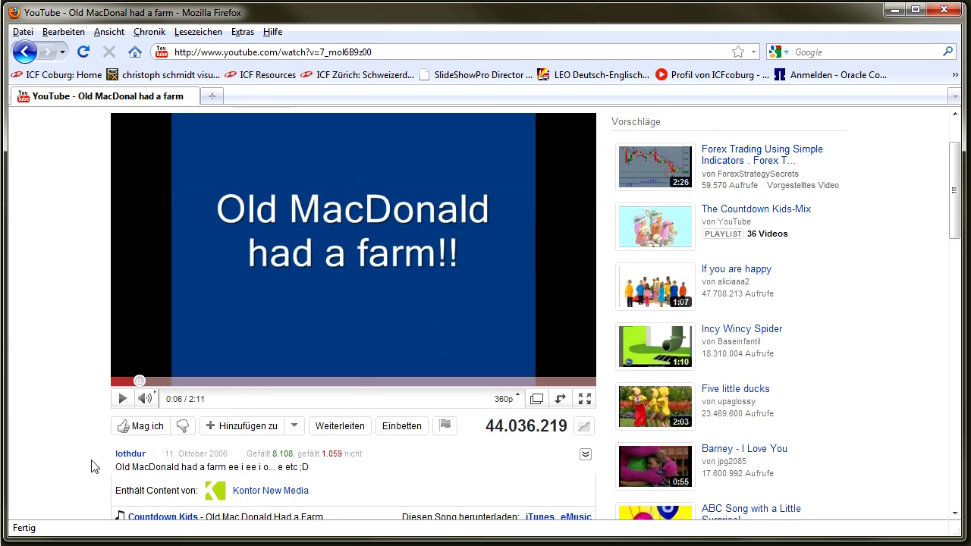
{"action": "left_click", "coordinate": [124, 398]}
{"action": "key", "text": "alt+Tab"}
{"action": "left_click_drag", "start_coordinate": [507, 47], "coordinate": [514, 52]}
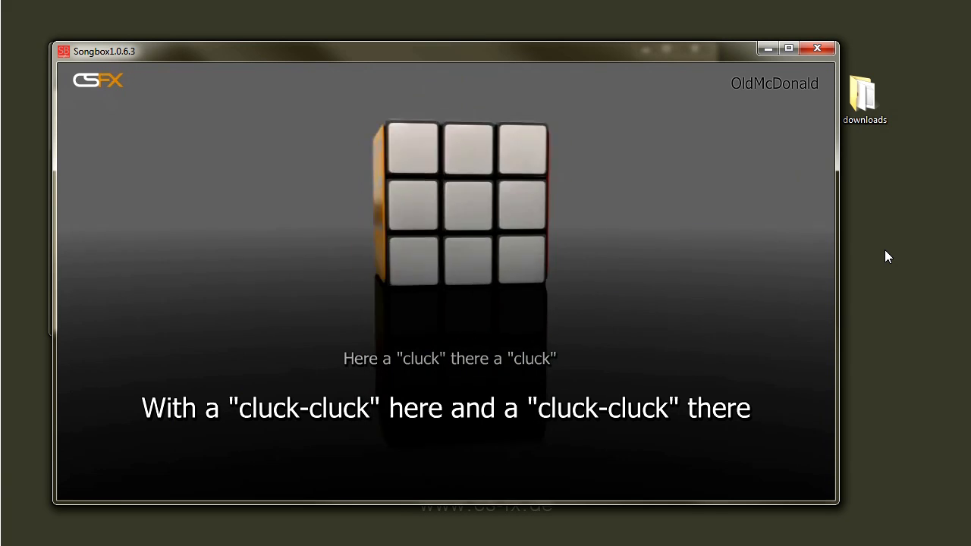
Jump between the next and previous OldMcDonald song lines with transition.
{"action": "key", "text": "Right"}
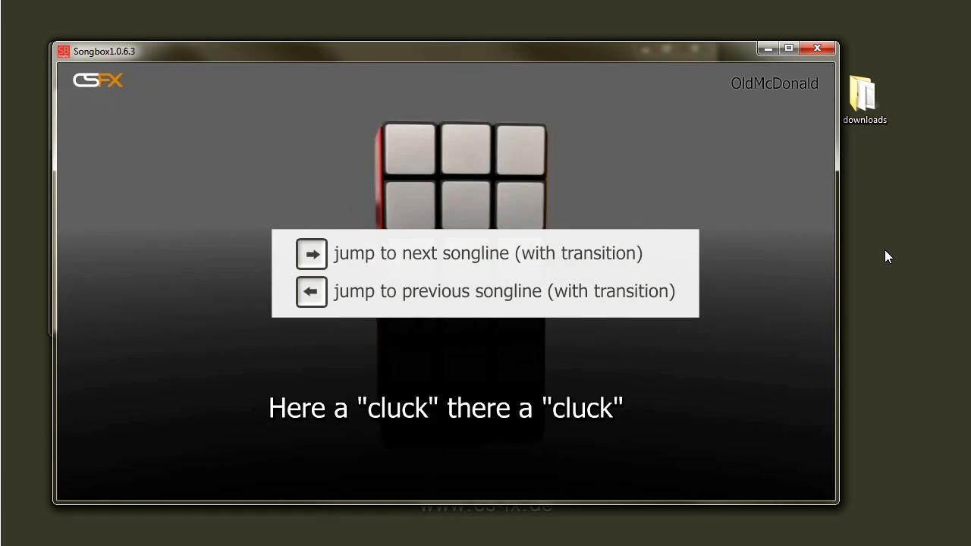
{"action": "key", "text": "Left"}
{"action": "key", "text": "Right"}
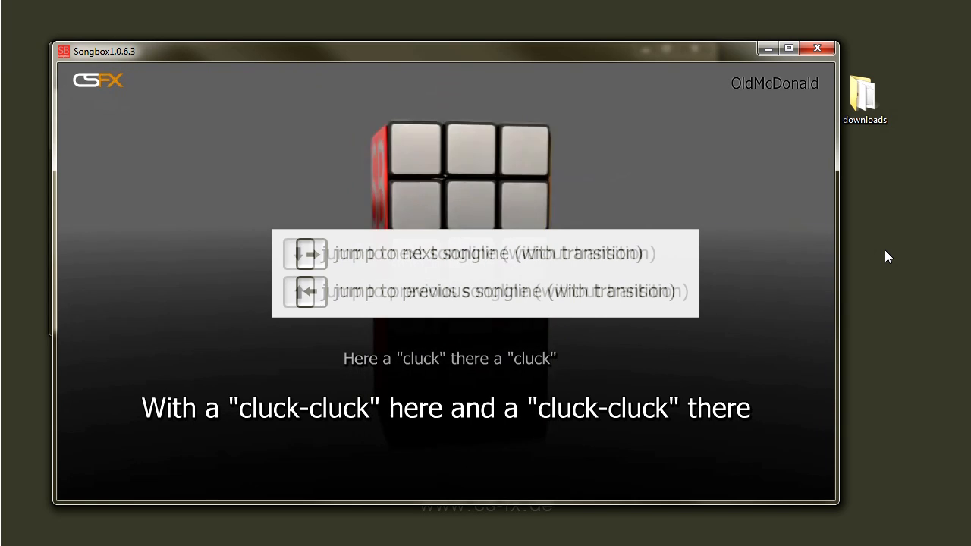
Jump through the OldMcDonald song lines without transition, up to the next "Old Macdonald had a farm" line.
{"action": "key", "text": "Up"}
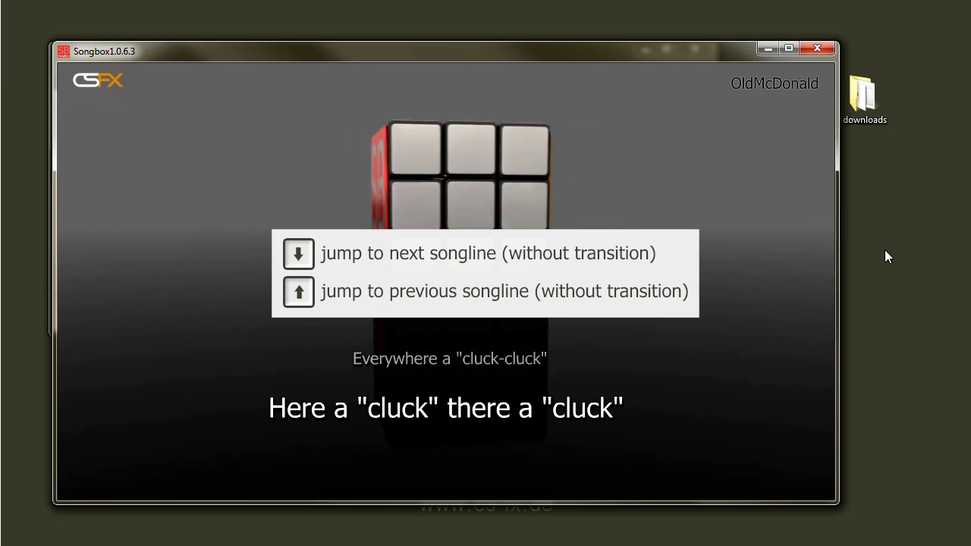
{"action": "key", "text": "Down"}
{"action": "key", "text": "Down"}
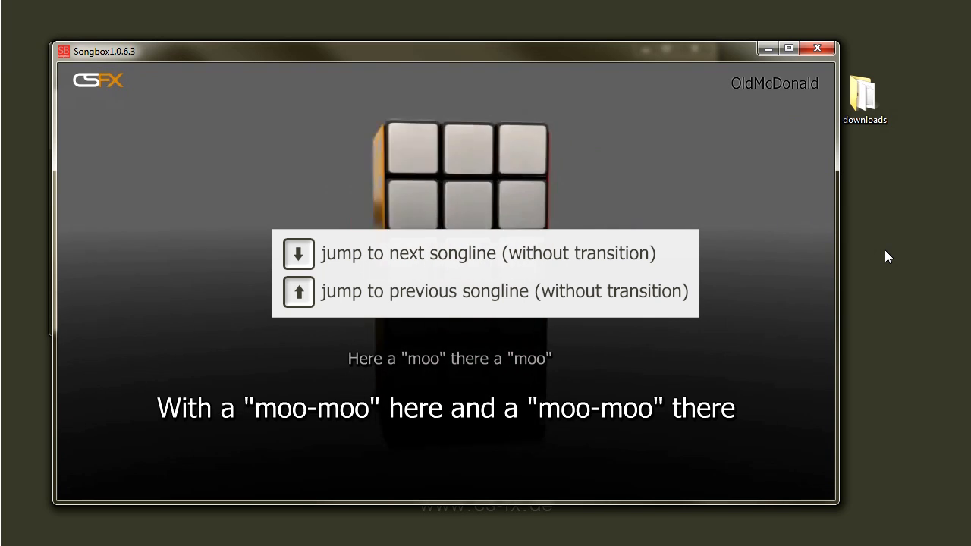
{"action": "key", "text": "Down"}
{"action": "key", "text": "Down"}
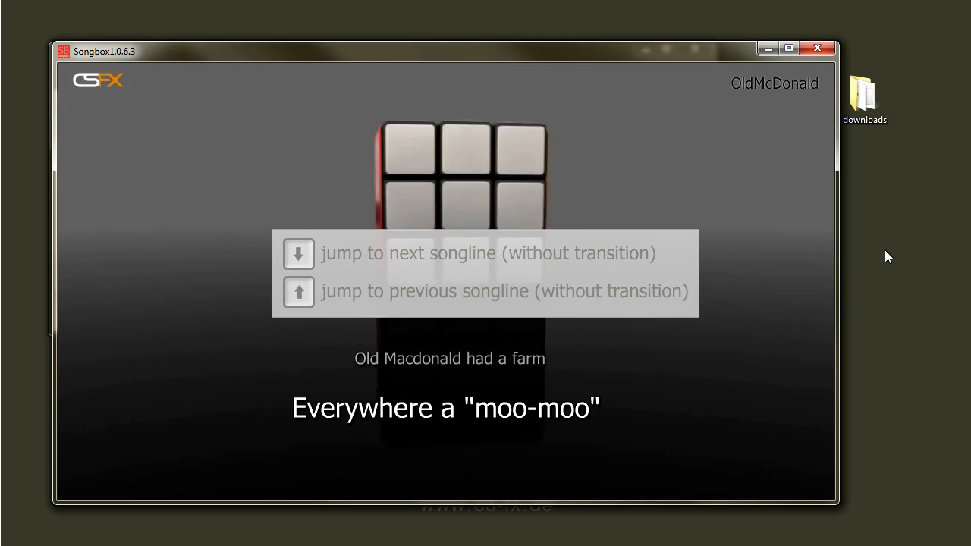
{"action": "key", "text": "Down"}
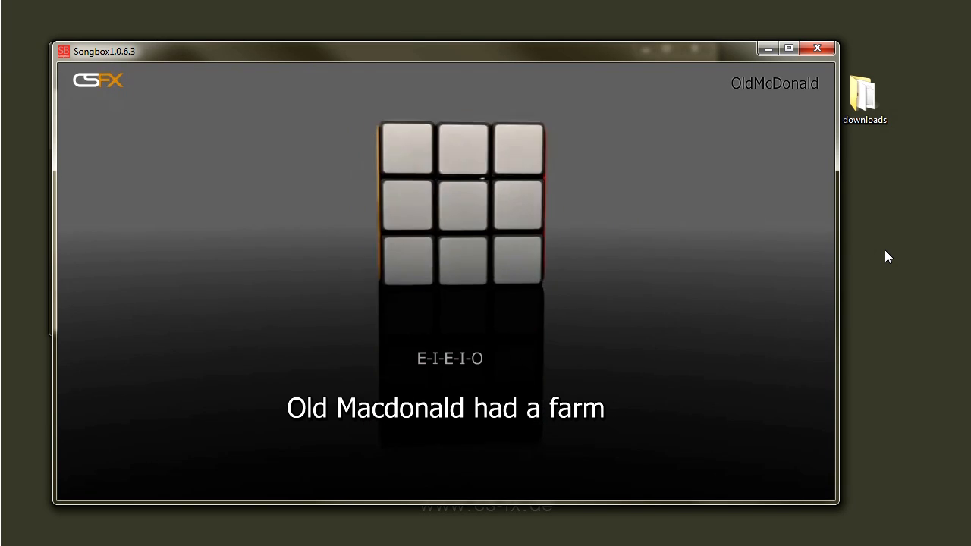
Switch to the alternative lyrics view and move down, then back up to the line "Everywhere a "moo-moo"".
{"action": "key", "text": "space"}
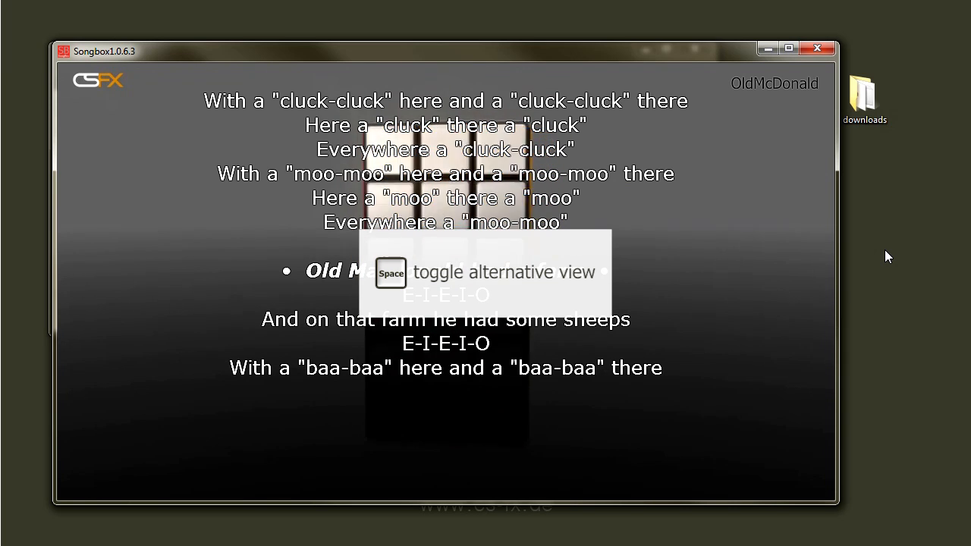
{"action": "key", "text": "Down"}
{"action": "key", "text": "Down"}
{"action": "key", "text": "Down"}
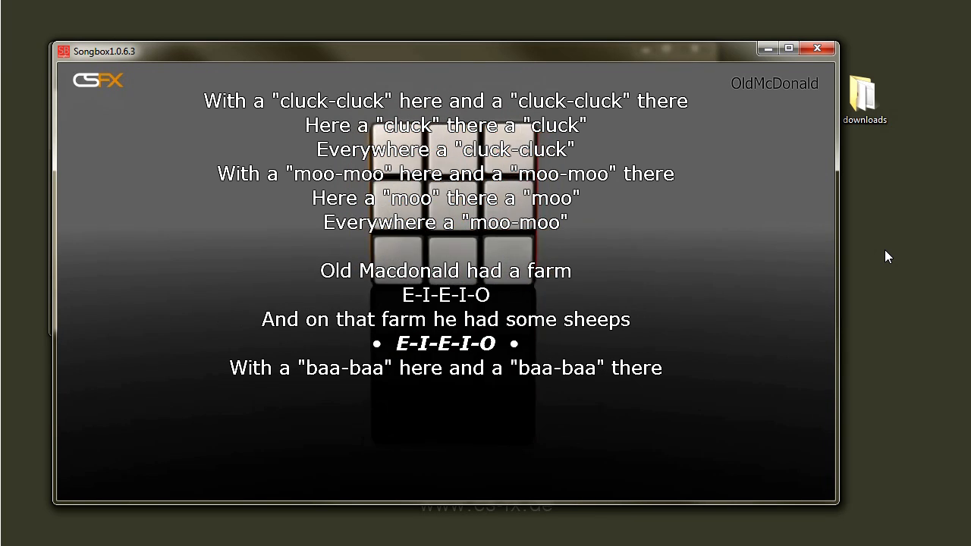
{"action": "key", "text": "Down"}
{"action": "key", "text": "Up"}
{"action": "key", "text": "Up"}
{"action": "key", "text": "Up"}
{"action": "key", "text": "Up"}
{"action": "key", "text": "Up"}
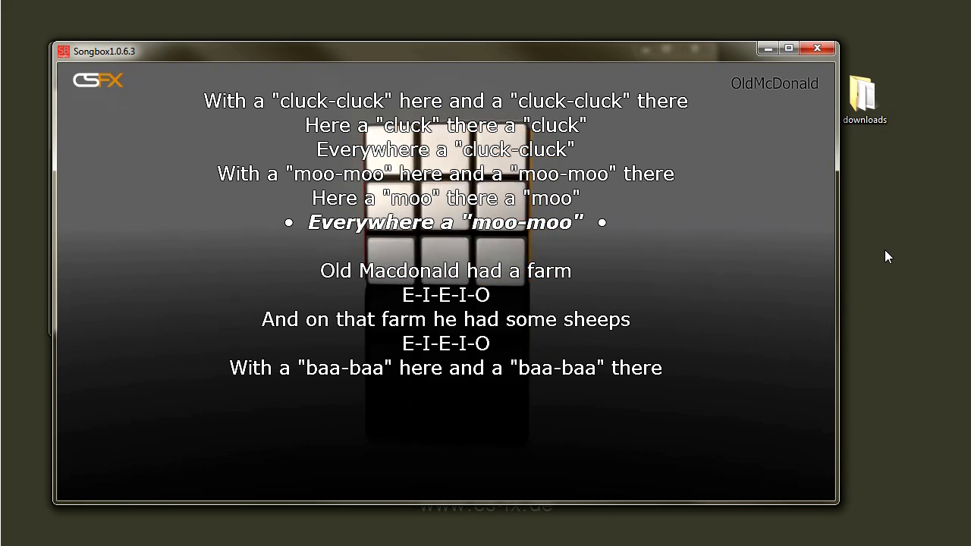
Move the line highlight up one line at a time to the start of the OldMcDonald cow verse.
{"action": "key", "text": "Up"}
{"action": "key", "text": "Up"}
{"action": "key", "text": "Up"}
{"action": "key", "text": "Up"}
{"action": "key", "text": "Up"}
{"action": "key", "text": "Up"}
{"action": "key", "text": "Up"}
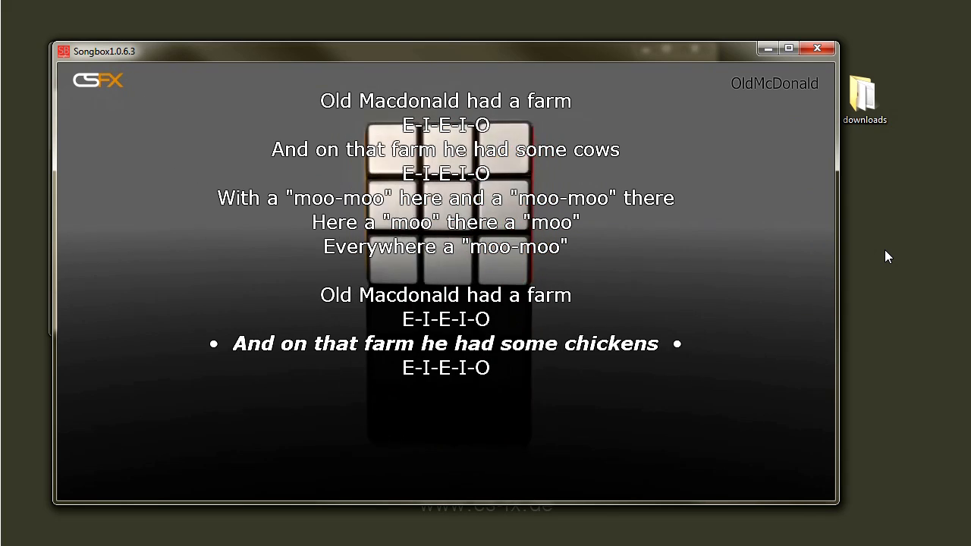
{"action": "key", "text": "Up"}
{"action": "key", "text": "Up"}
{"action": "key", "text": "Up"}
{"action": "key", "text": "Up"}
{"action": "key", "text": "Up"}
{"action": "key", "text": "Up"}
{"action": "key", "text": "Up"}
{"action": "key", "text": "Up"}
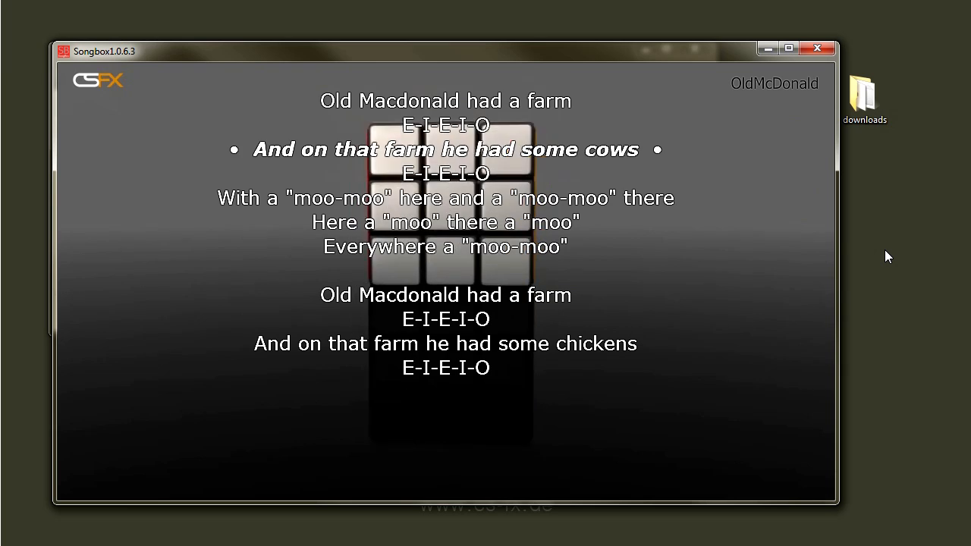
{"action": "key", "text": "Up"}
{"action": "key", "text": "Up"}
Move the line highlight down one line at a time to "Everywhere a "moo-moo"" just before the sheep verse.
{"action": "key", "text": "Down"}
{"action": "key", "text": "Down"}
{"action": "key", "text": "Down"}
{"action": "key", "text": "Down"}
{"action": "key", "text": "Down"}
{"action": "key", "text": "Down"}
{"action": "key", "text": "Down"}
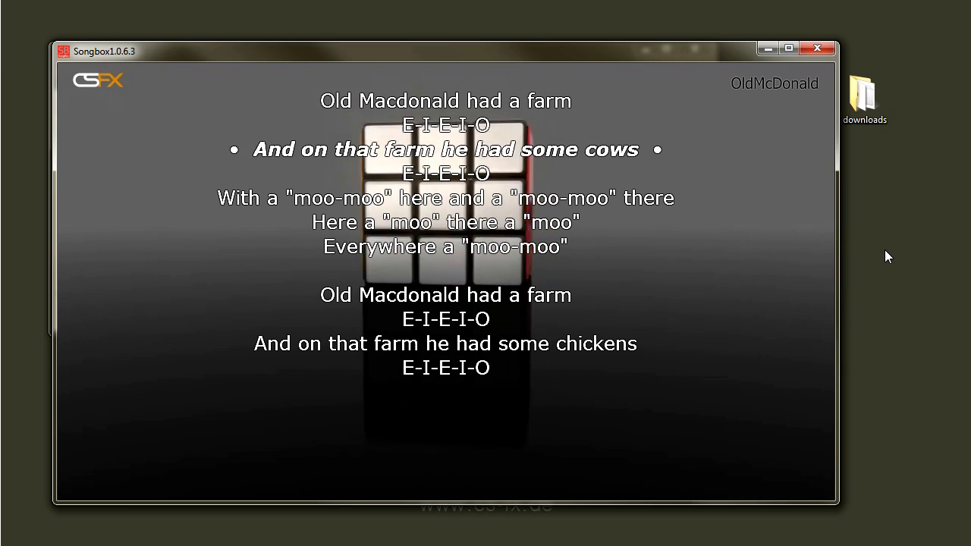
{"action": "key", "text": "Down"}
{"action": "key", "text": "Down"}
{"action": "key", "text": "Down"}
{"action": "key", "text": "Down"}
{"action": "key", "text": "Down"}
{"action": "key", "text": "Down"}
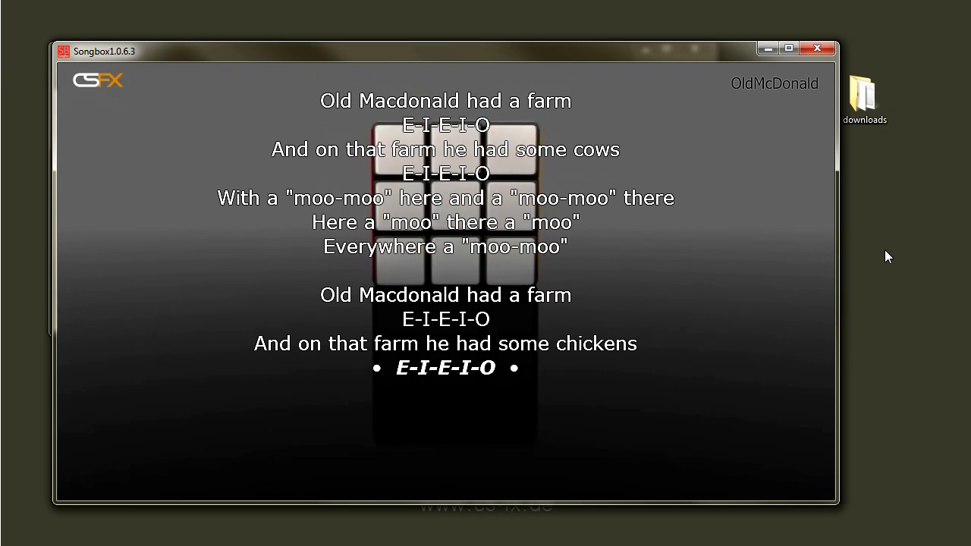
{"action": "key", "text": "Down"}
{"action": "key", "text": "Down"}
{"action": "key", "text": "Down"}
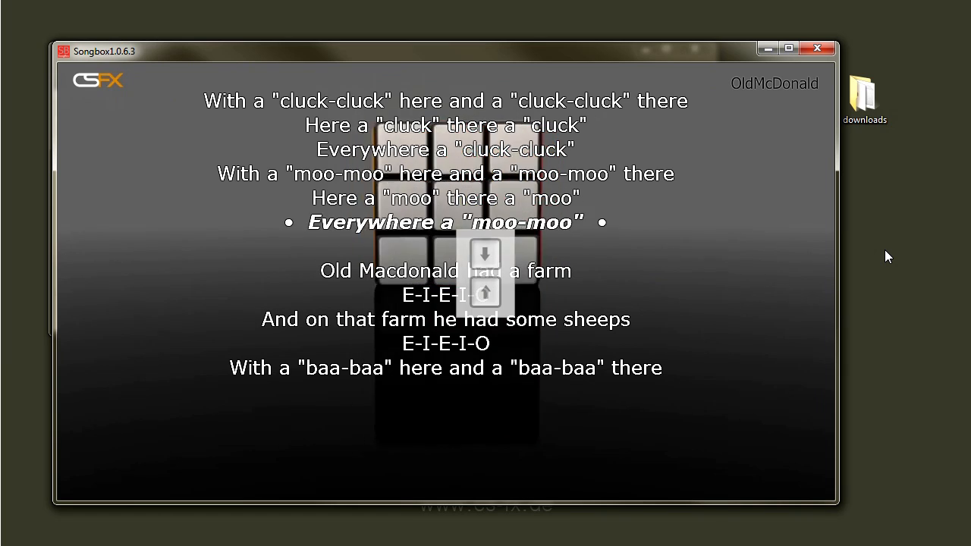
Step the highlight back and forth between "Everywhere a "moo-moo"" and the following "Old Macdonald had a farm" line.
{"action": "key", "text": "Up"}
{"action": "key", "text": "Down"}
{"action": "key", "text": "Down"}
{"action": "key", "text": "Down"}
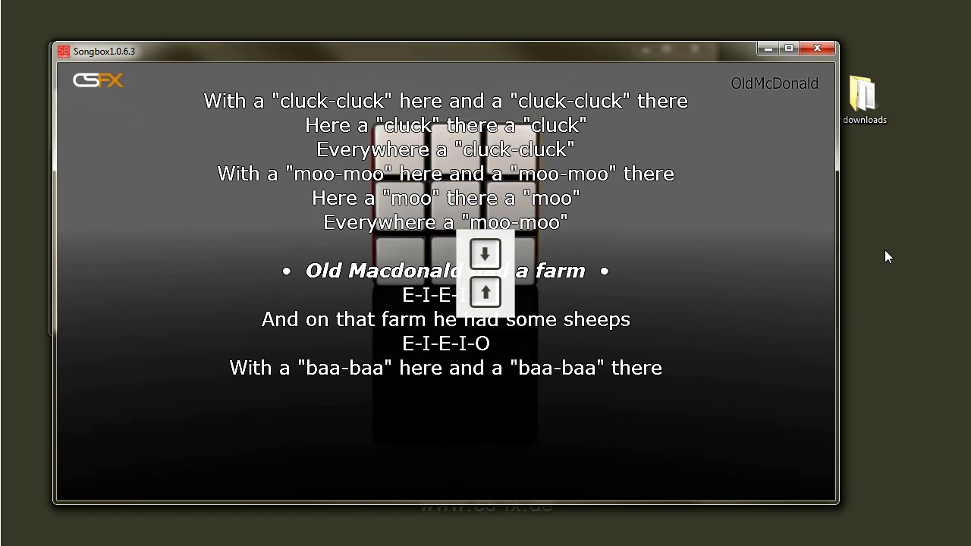
{"action": "key", "text": "Up"}
{"action": "key", "text": "Up"}
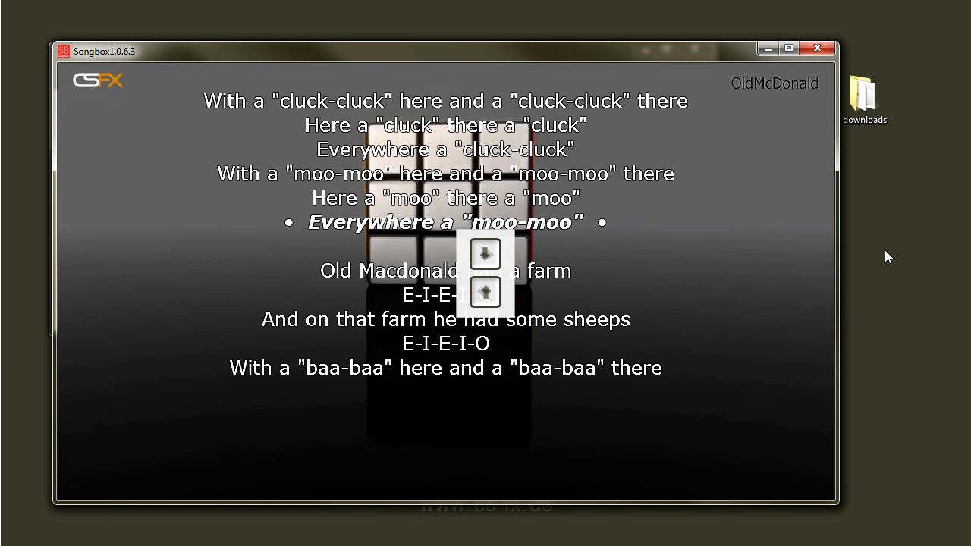
Page forward and back through the OldMcDonald lyrics, finishing on the song's first page.
{"action": "key", "text": "Right"}
{"action": "key", "text": "Left"}
{"action": "key", "text": "Left"}
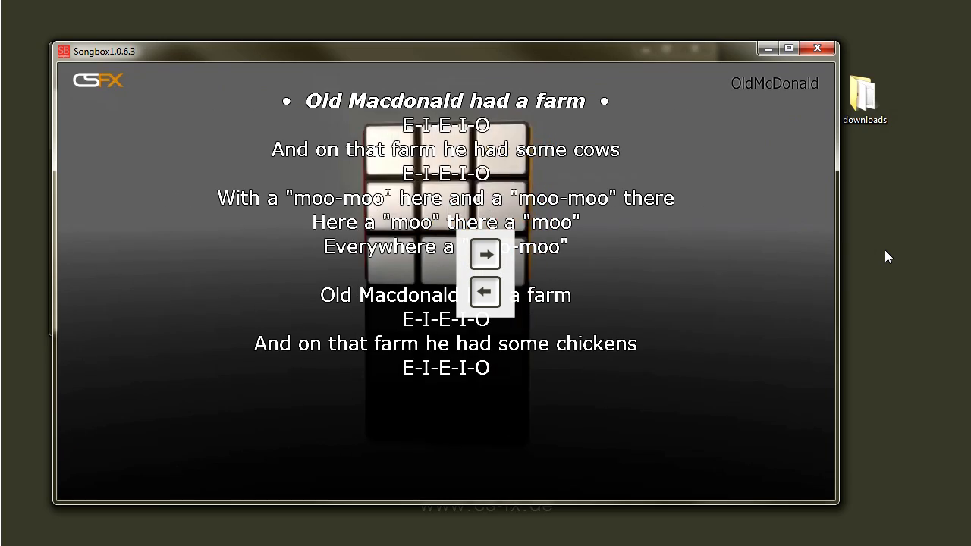
{"action": "key", "text": "Right"}
{"action": "key", "text": "Right"}
{"action": "key", "text": "Left"}
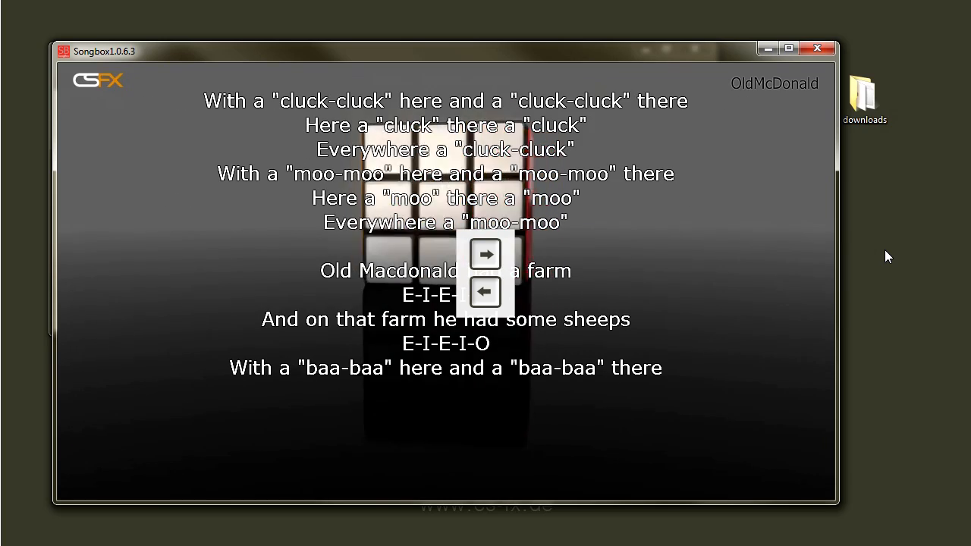
{"action": "key", "text": "Right"}
{"action": "key", "text": "Right"}
{"action": "key", "text": "Right"}
{"action": "key", "text": "Left"}
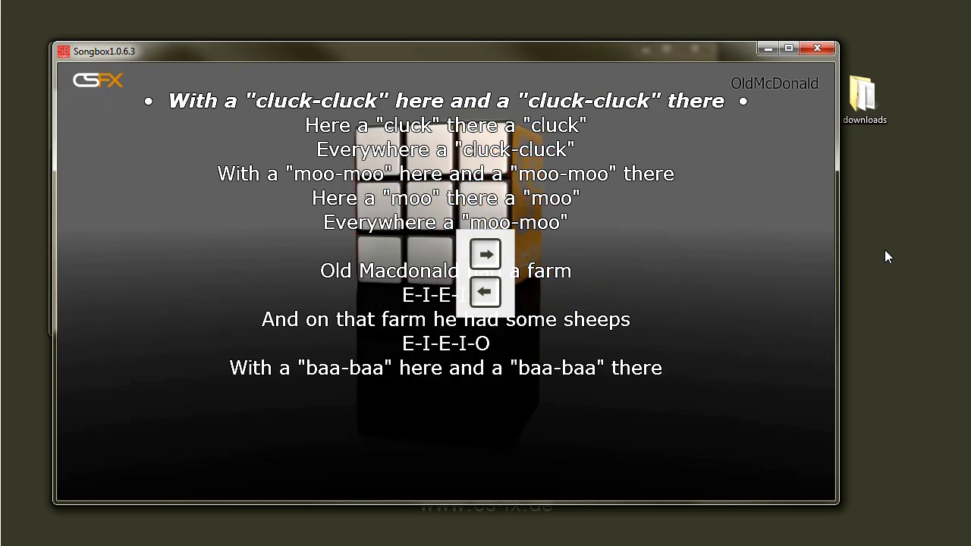
{"action": "key", "text": "Right"}
{"action": "key", "text": "Right"}
{"action": "key", "text": "Left"}
{"action": "key", "text": "Left"}
{"action": "key", "text": "Left"}
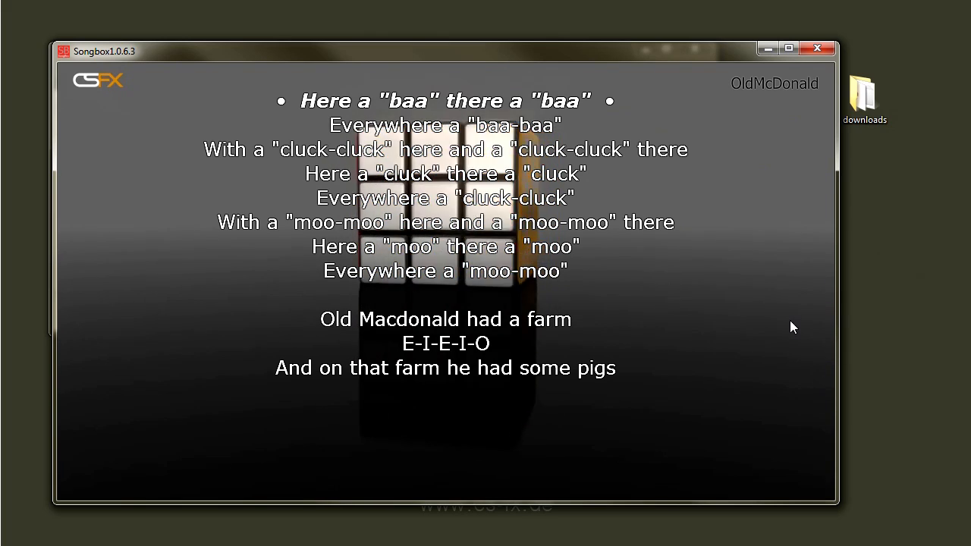
{"action": "key", "text": "Left"}
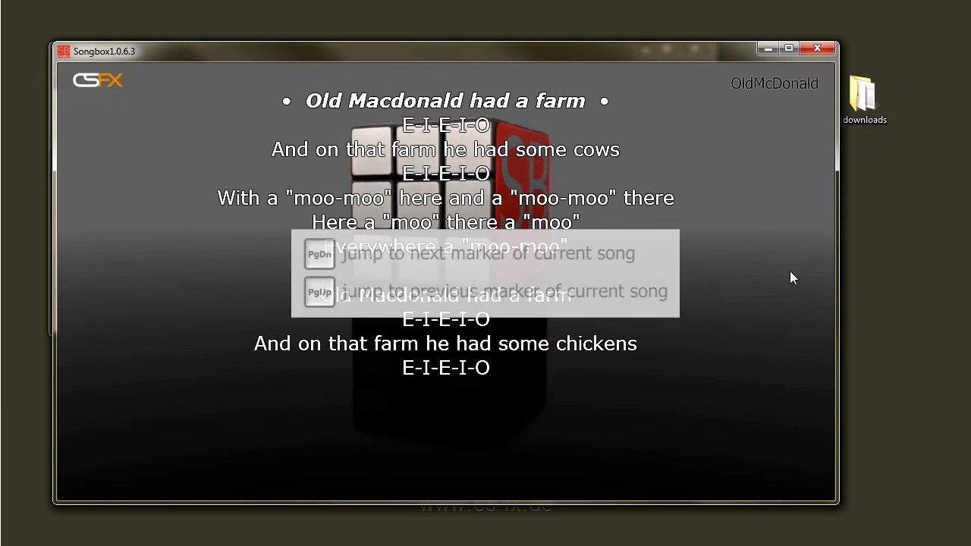
Jump back and forth between the verse markers of OldMcDonald, continuing to the verses near the end.
{"action": "key", "text": "Page_Down"}
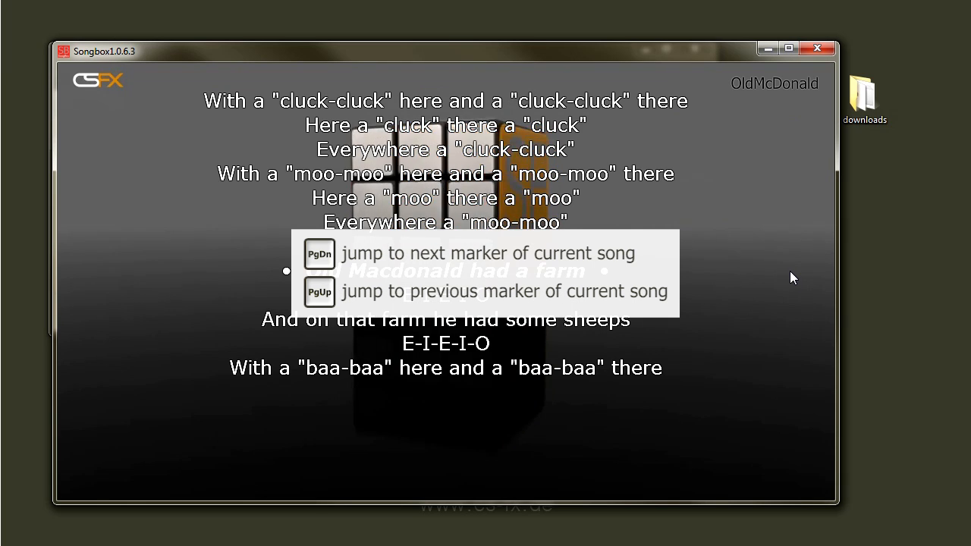
{"action": "key", "text": "Page_Down"}
{"action": "key", "text": "Page_Up"}
{"action": "key", "text": "Page_Up"}
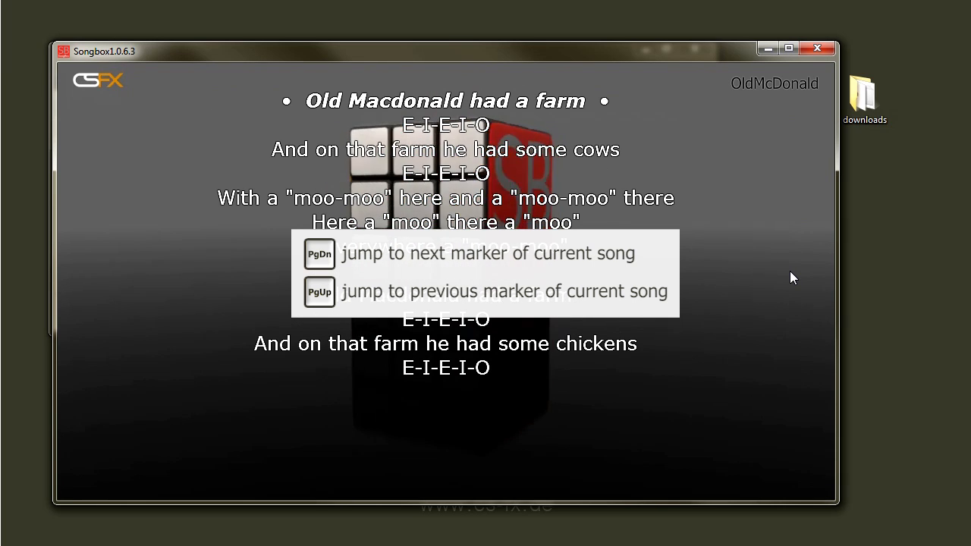
{"action": "key", "text": "Page_Down"}
{"action": "key", "text": "Page_Down"}
{"action": "key", "text": "Page_Down"}
{"action": "key", "text": "Page_Down"}
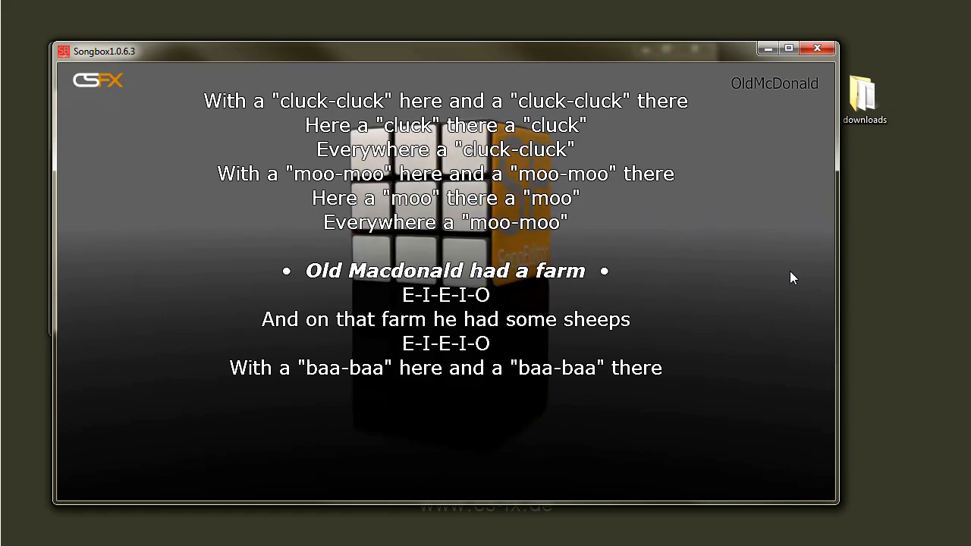
{"action": "key", "text": "Page_Down"}
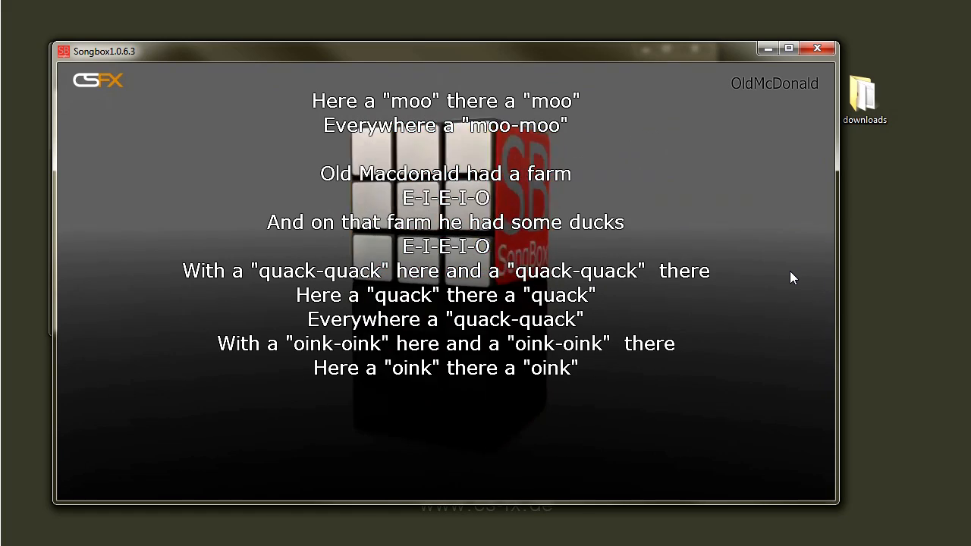
{"action": "key", "text": "Page_Up"}
{"action": "key", "text": "Page_Down"}
{"action": "key", "text": "Page_Down"}
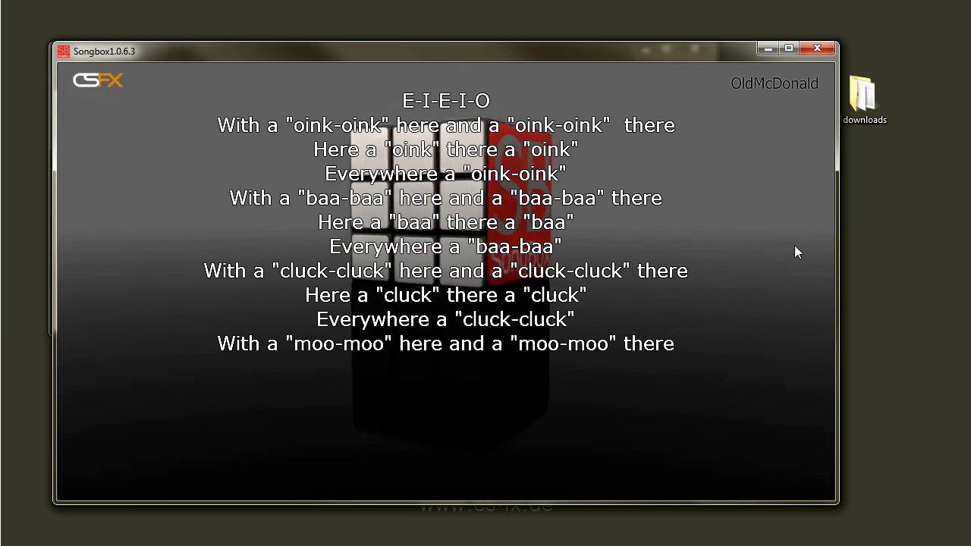
Close SongBox and install SongEditor from SongEditor1.0.2.8.exe in the downloads folder, keeping the preset options and location.
{"action": "left_click", "coordinate": [813, 47]}
{"action": "left_click", "coordinate": [282, 196]}
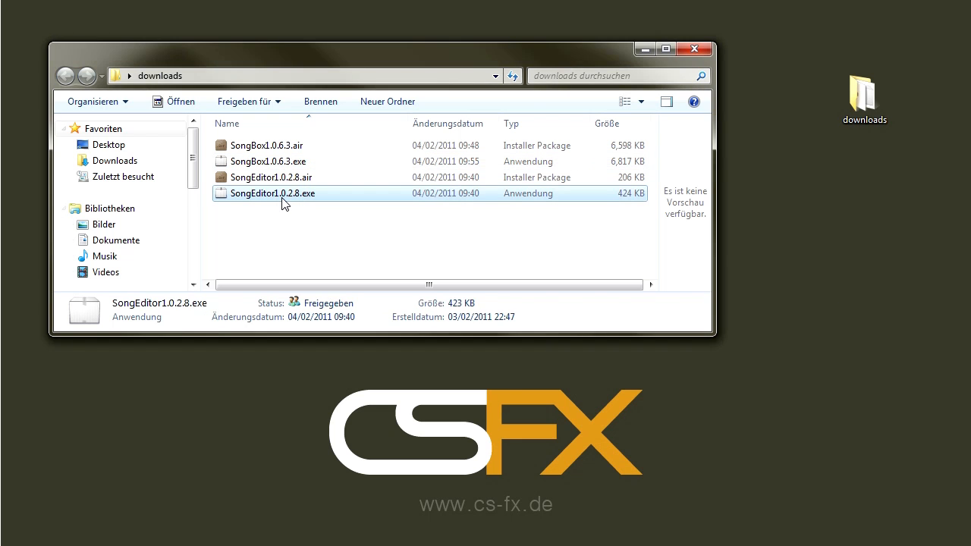
{"action": "double_click", "coordinate": [282, 199]}
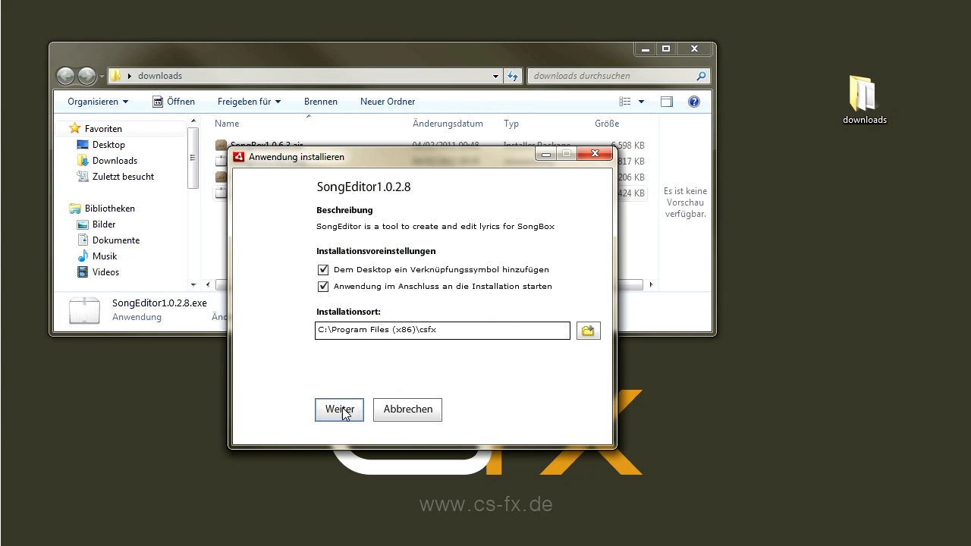
{"action": "left_click", "coordinate": [340, 411]}
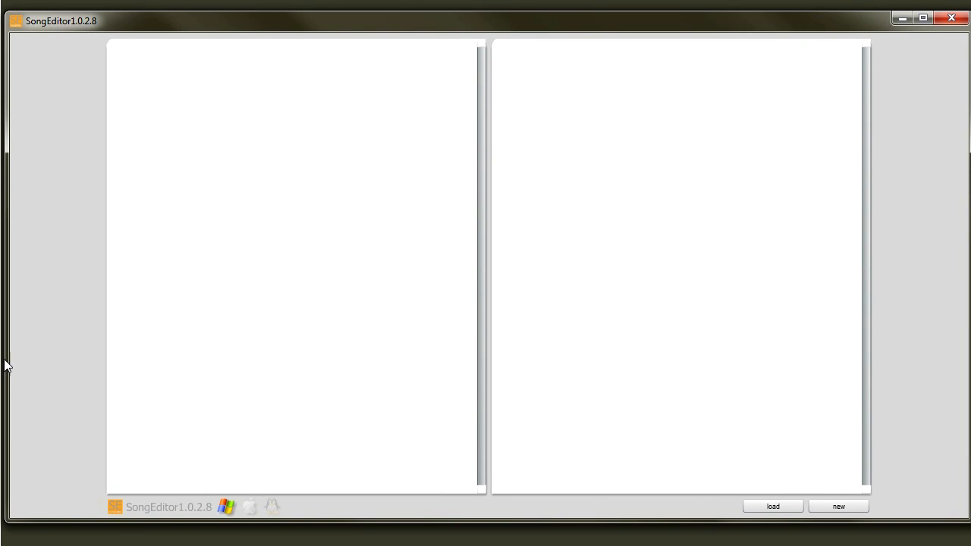
Narrow and reposition the SongEditor window on the desktop, and create a new song.
{"action": "left_click_drag", "start_coordinate": [5, 361], "coordinate": [176, 364]}
{"action": "left_click_drag", "start_coordinate": [453, 23], "coordinate": [365, 27]}
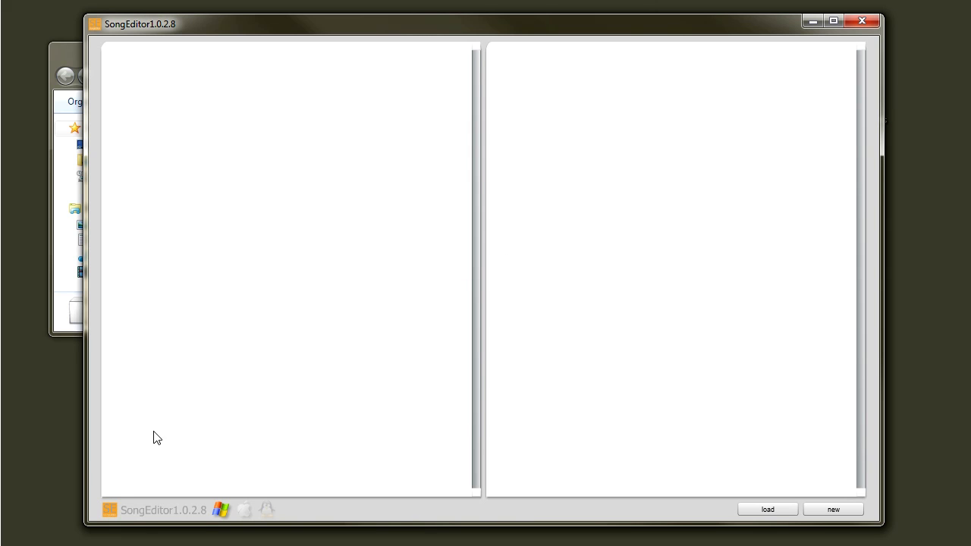
{"action": "left_click", "coordinate": [835, 510]}
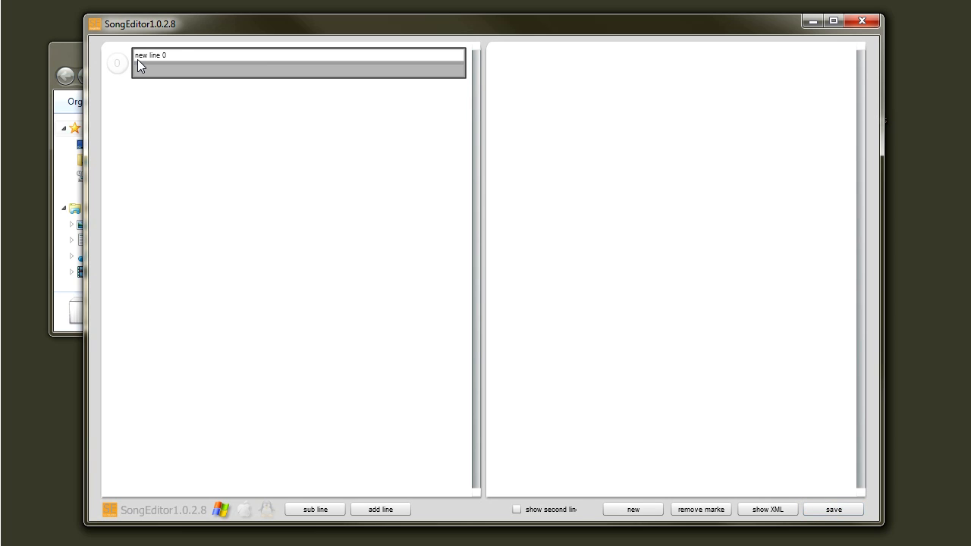
Set the first lyric line to "Alle meine Entchen" and add a second line reading "schwimmen auf dem See".
{"action": "left_click_drag", "start_coordinate": [178, 54], "coordinate": [79, 48]}
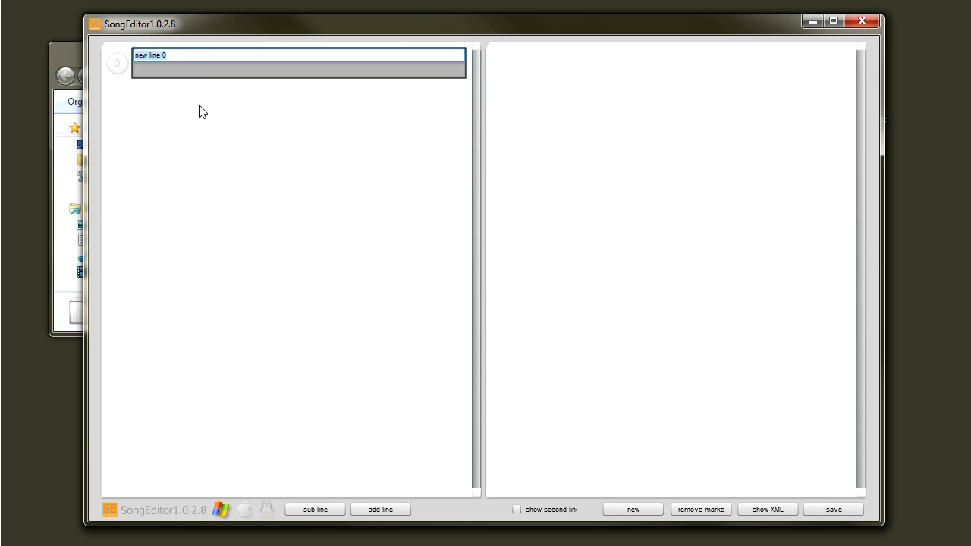
{"action": "type", "text": "All"}
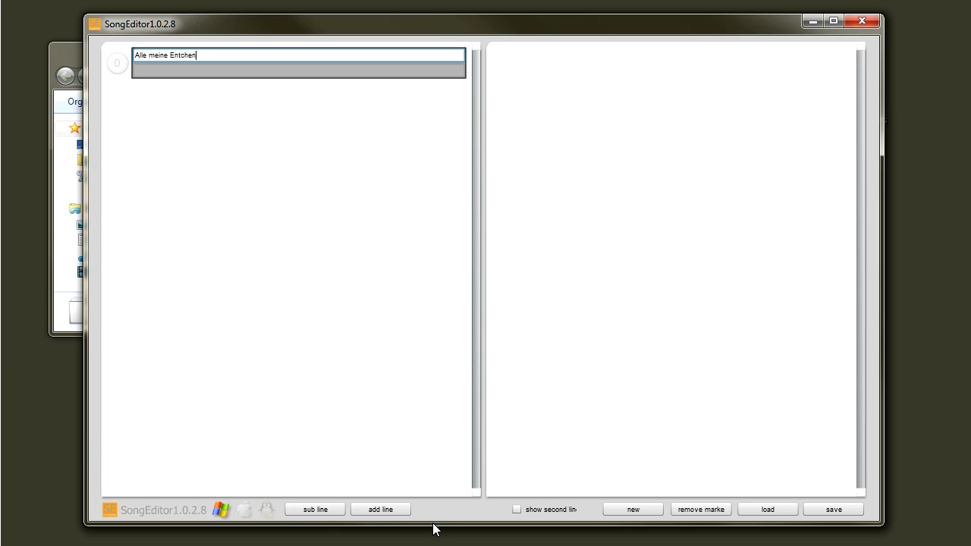
{"action": "left_click", "coordinate": [397, 511]}
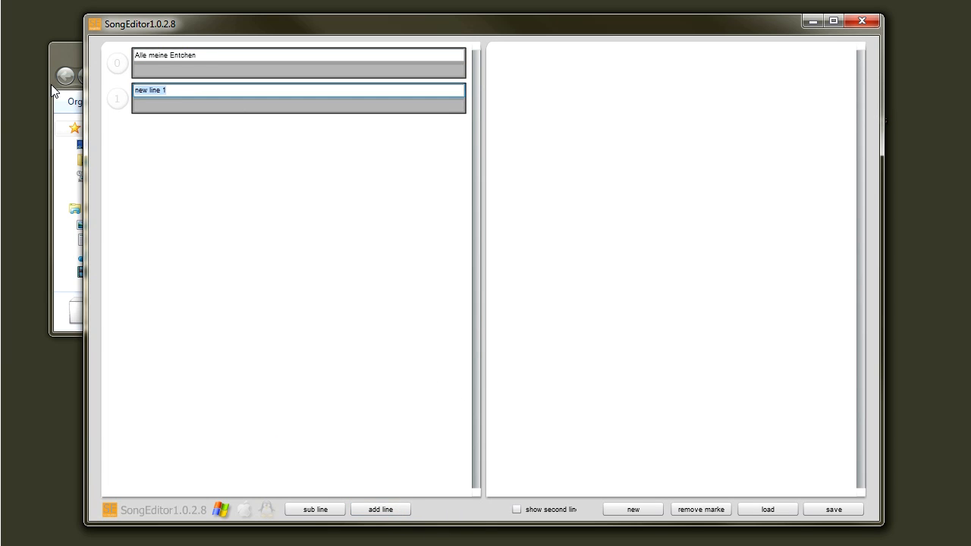
{"action": "type", "text": "schwimmen auf dem See"}
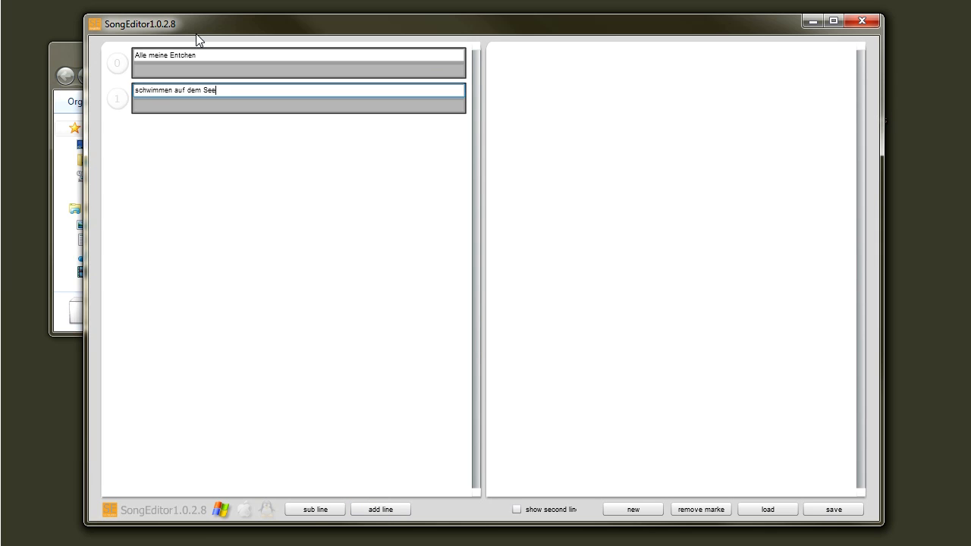
Add a third lyric line reading "Koepfchen in das Wasser", correcting the spelling of its last word.
{"action": "left_click", "coordinate": [367, 511]}
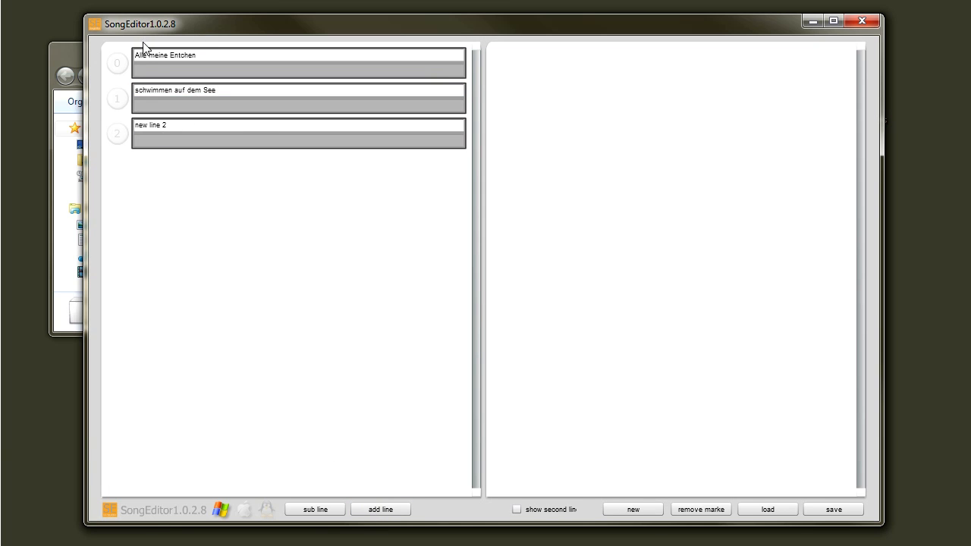
{"action": "left_click", "coordinate": [189, 134]}
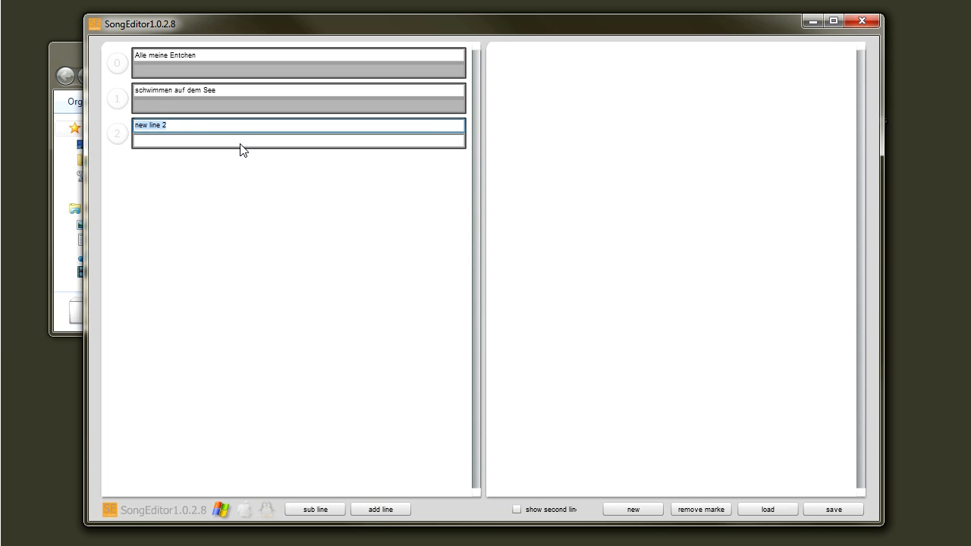
{"action": "type", "text": "K"}
{"action": "type", "text": "oepfchen in das Wasser"}
{"action": "left_click", "coordinate": [205, 127]}
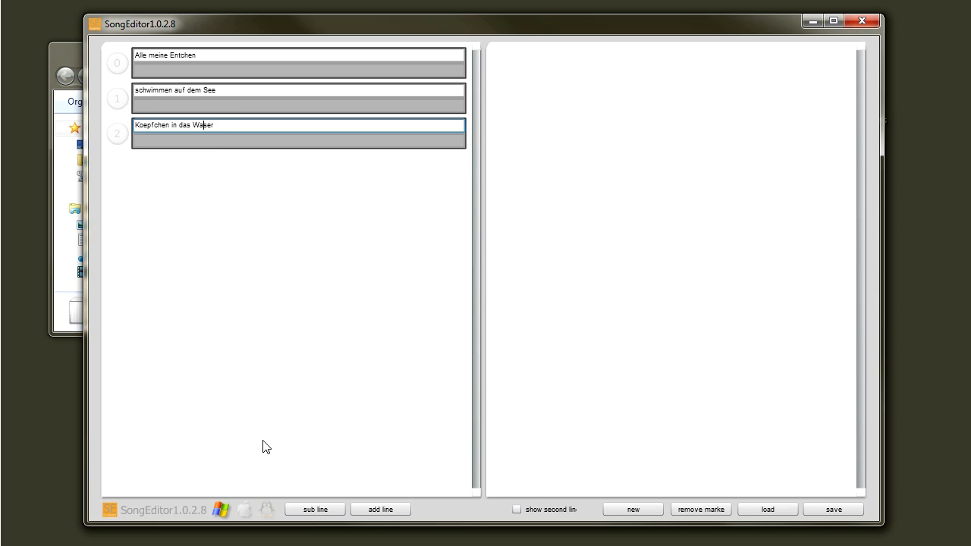
Add a fourth lyric line reading "Schwaenzchen in die Hoeh".
{"action": "left_click", "coordinate": [380, 509]}
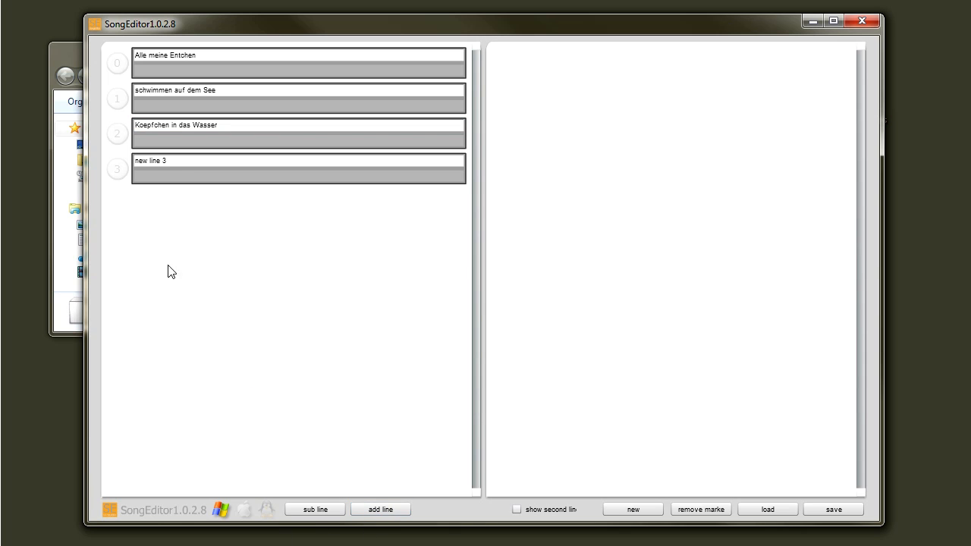
{"action": "type", "text": "Sc"}
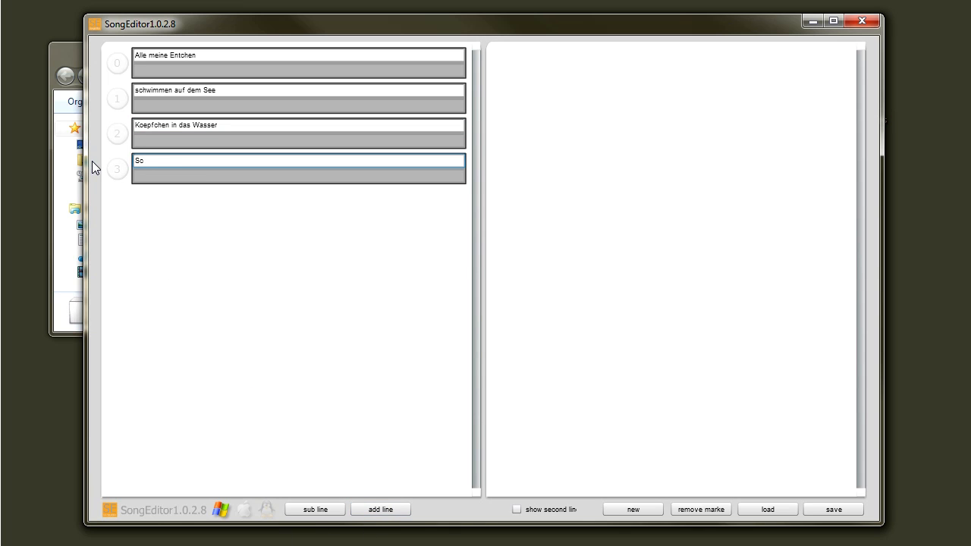
{"action": "type", "text": "hwaenzchen in die Hoeh"}
Enter the English second lines "All my ducks", "are swimming on the lake" and "put their head into the water" for the first three lyrics.
{"action": "left_click", "coordinate": [207, 71]}
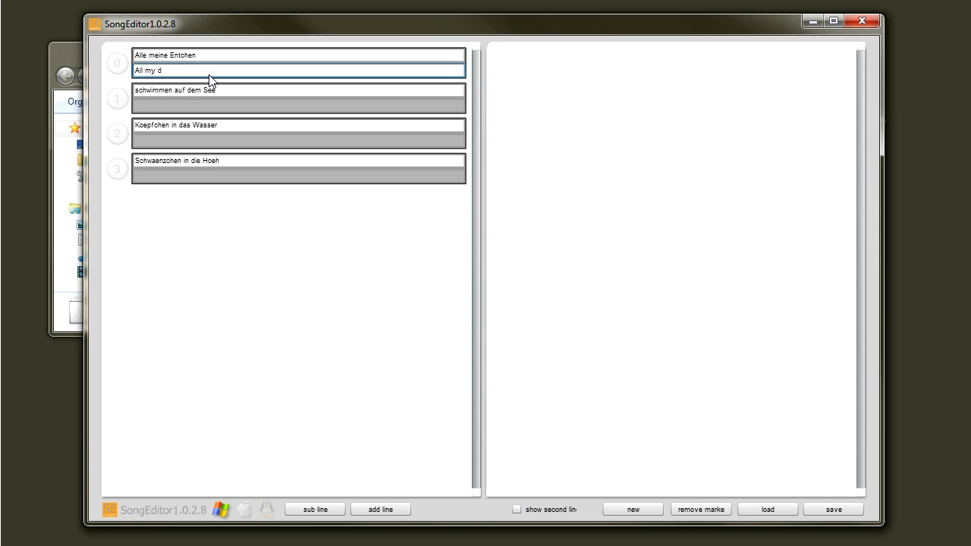
{"action": "left_click", "coordinate": [179, 110]}
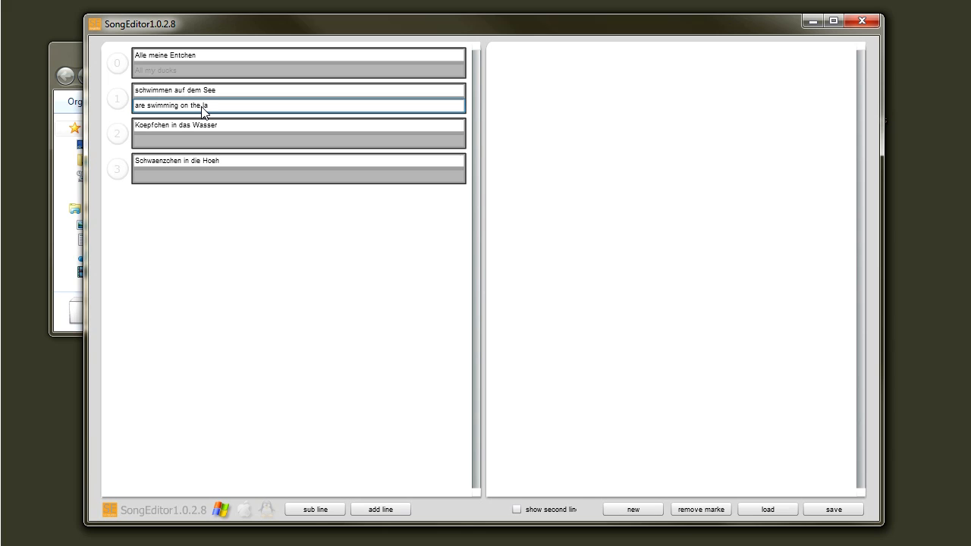
{"action": "left_click", "coordinate": [206, 141]}
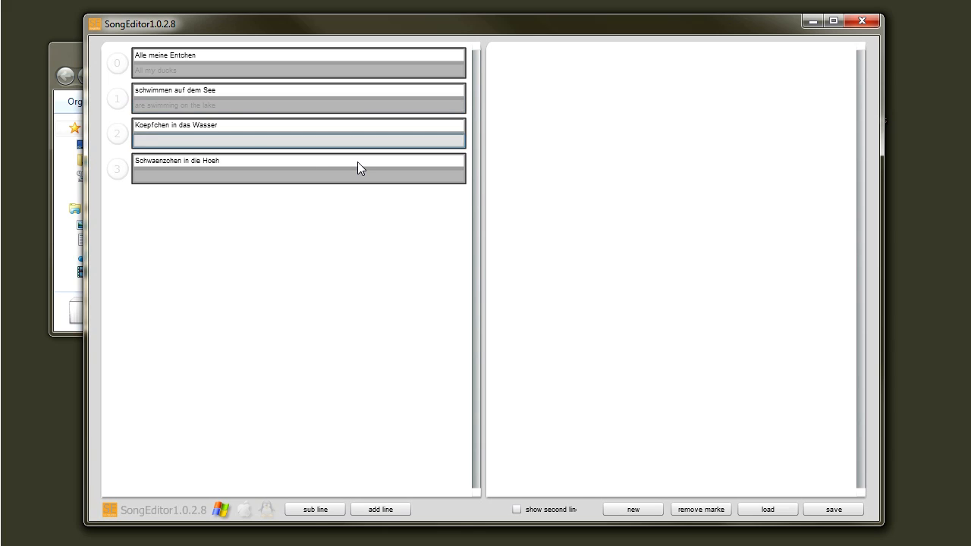
{"action": "left_click", "coordinate": [253, 141]}
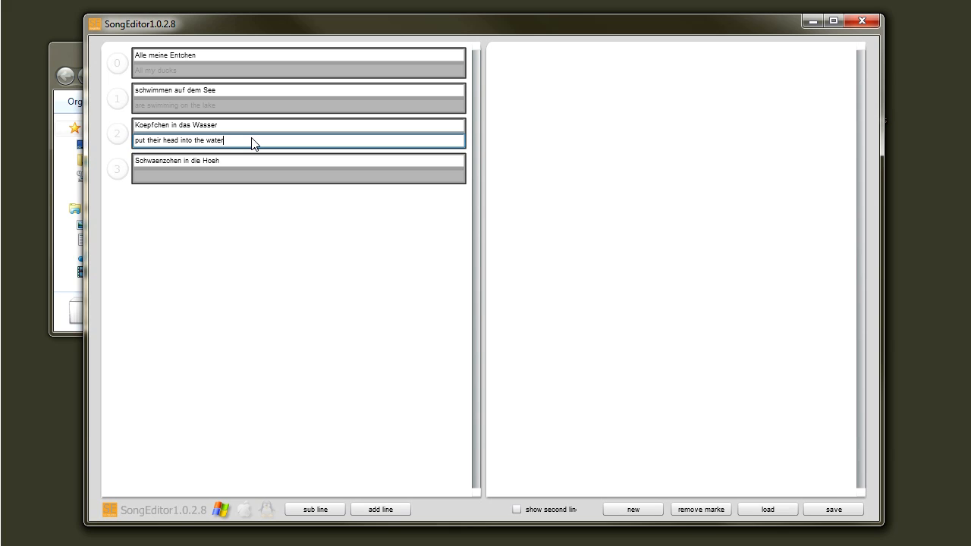
Enter "their into the sky" as the English second line of the fourth lyric line.
{"action": "left_click", "coordinate": [177, 176]}
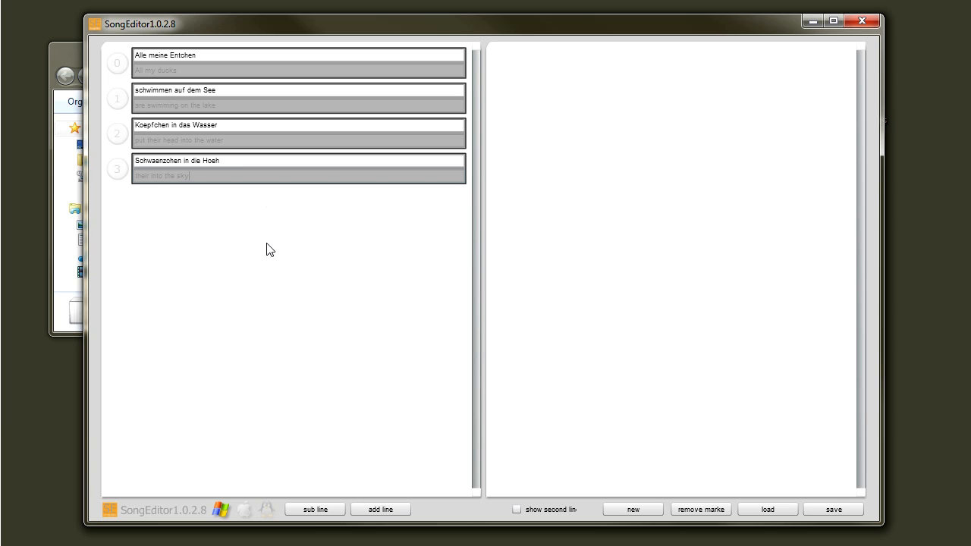
{"action": "left_click", "coordinate": [243, 74]}
Build the first verse from "Alle meine Entchen", "schwimmen auf dem See" twice, "Koepfchen in das Wasser" and "Schwaenzchen in die Hoeh".
{"action": "left_click", "coordinate": [117, 65]}
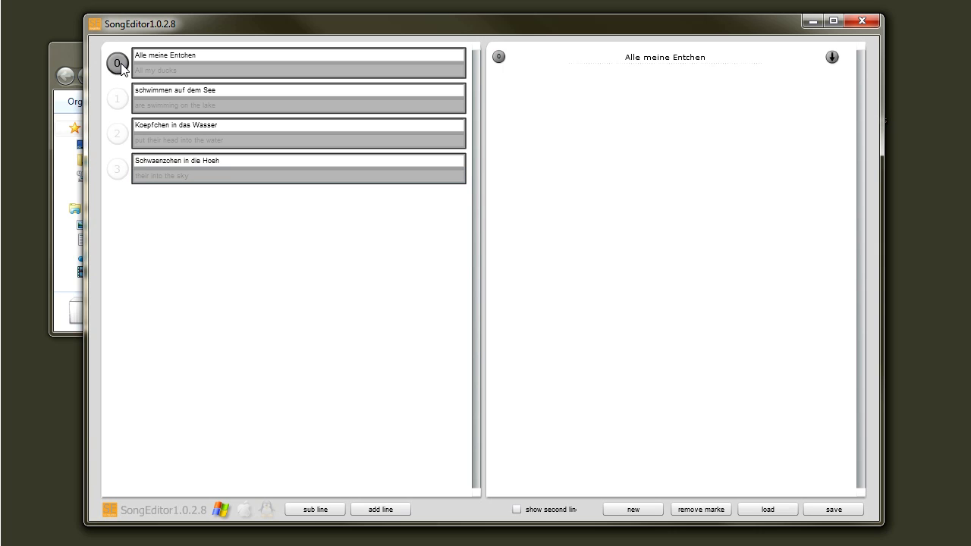
{"action": "left_click", "coordinate": [119, 101]}
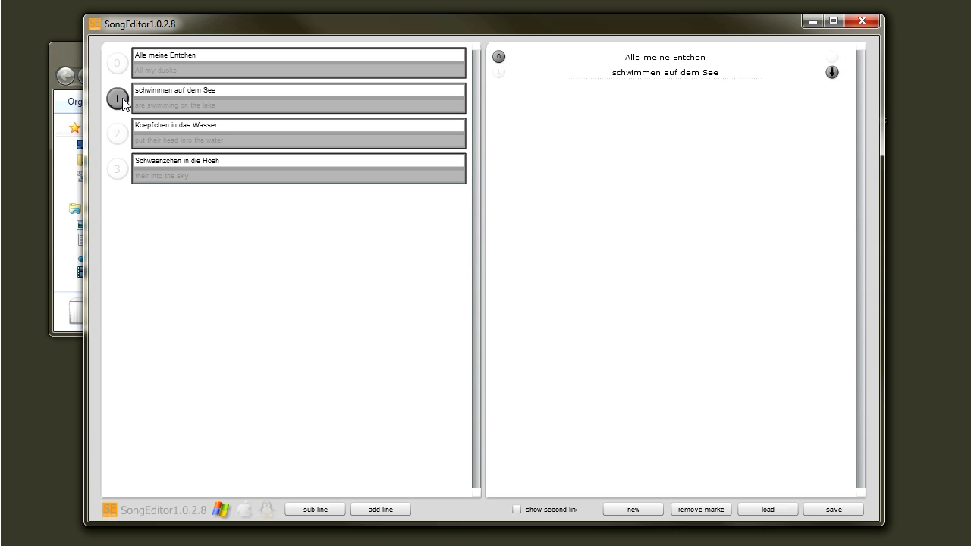
{"action": "left_click", "coordinate": [123, 103]}
{"action": "left_click", "coordinate": [119, 141]}
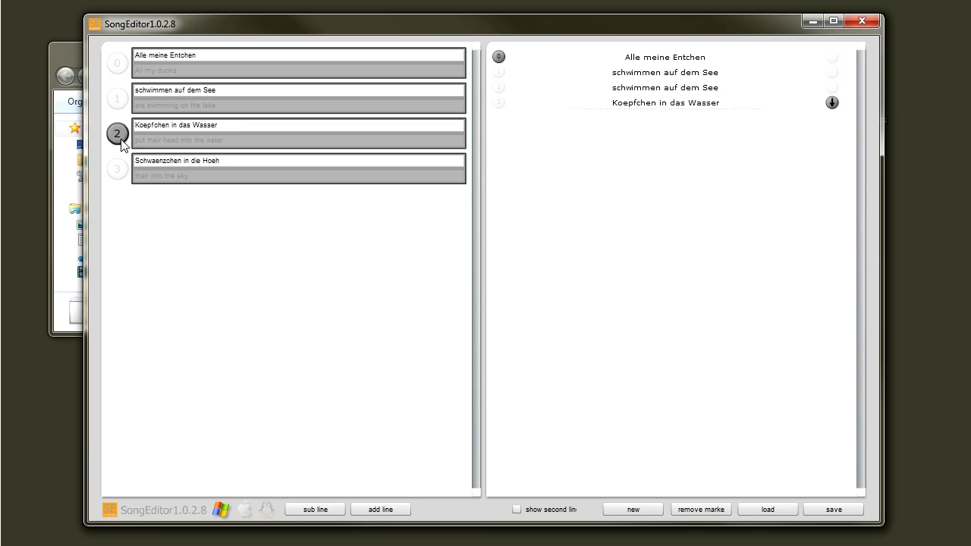
{"action": "left_click", "coordinate": [118, 173]}
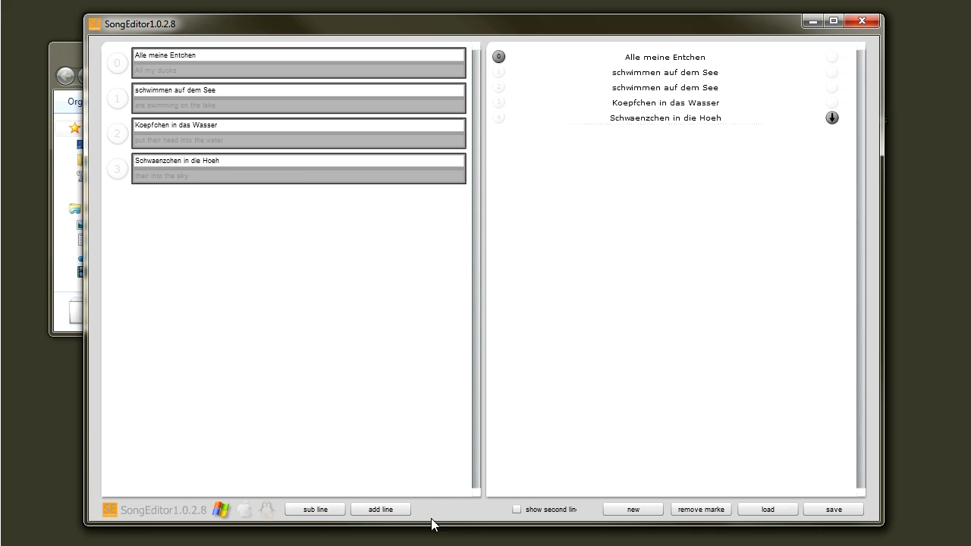
Append a second verse to the song sequence with the same five lines in the same order, including the doubled "schwimmen auf dem See".
{"action": "left_click", "coordinate": [118, 62]}
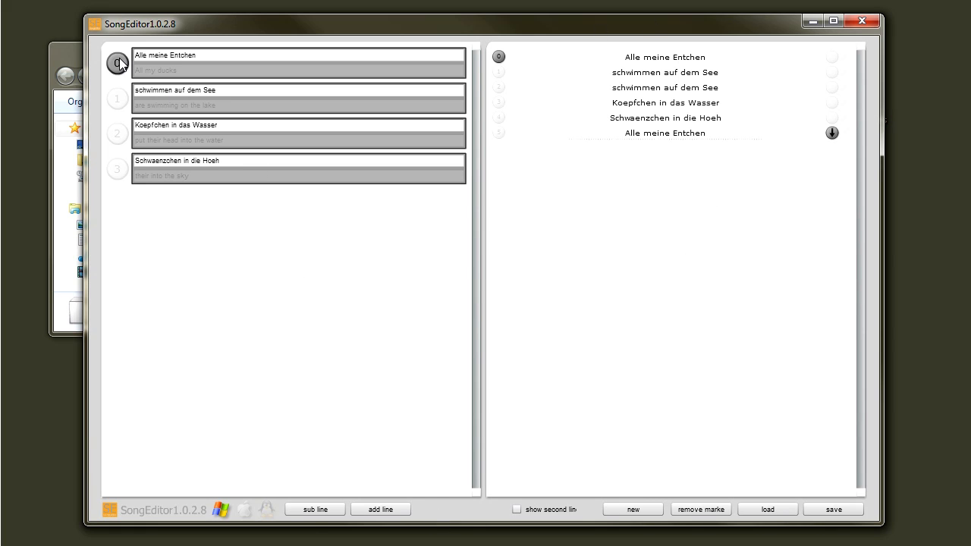
{"action": "left_click", "coordinate": [118, 98]}
{"action": "left_click", "coordinate": [119, 99]}
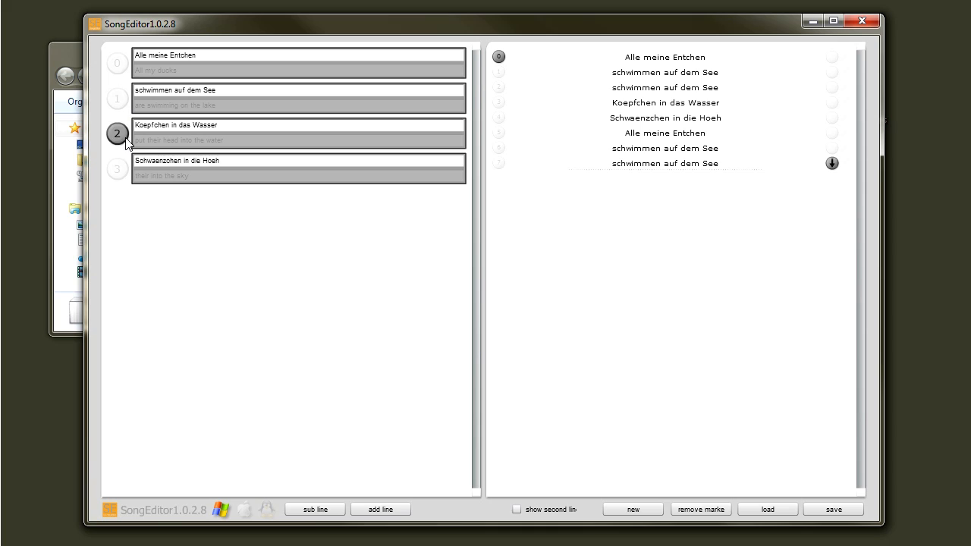
{"action": "left_click", "coordinate": [118, 134]}
{"action": "left_click", "coordinate": [118, 169]}
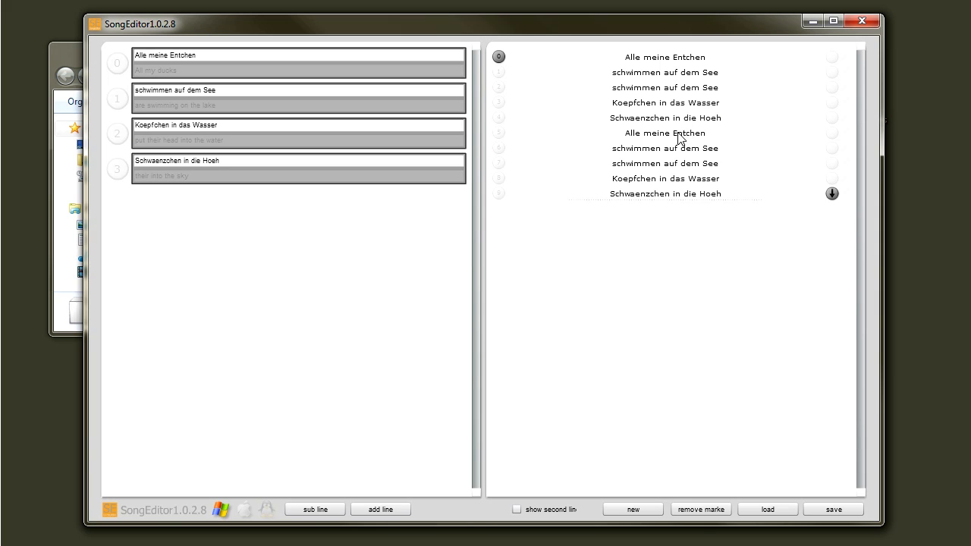
Set a verse break before the second "Alle meine Entchen" in the song sequence.
{"action": "left_click", "coordinate": [499, 134]}
{"action": "left_click", "coordinate": [499, 163]}
{"action": "left_click", "coordinate": [499, 134]}
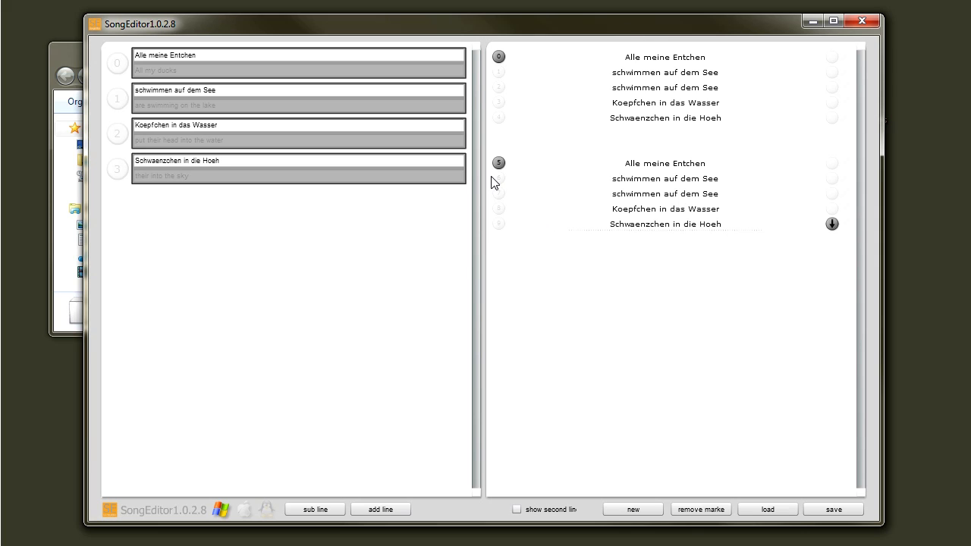
Try verse breaks at the second verse's repeated "schwimmen auf dem See" and the first verse's "Koepfchen in das Wasser", removing each one.
{"action": "left_click", "coordinate": [499, 194]}
{"action": "left_click", "coordinate": [499, 224]}
{"action": "left_click", "coordinate": [501, 103]}
{"action": "left_click", "coordinate": [500, 135]}
Insert an extra "Koepfchen in das Wasser" before the second verse's repeated "schwimmen auf dem See" and delete it again.
{"action": "left_click", "coordinate": [832, 194]}
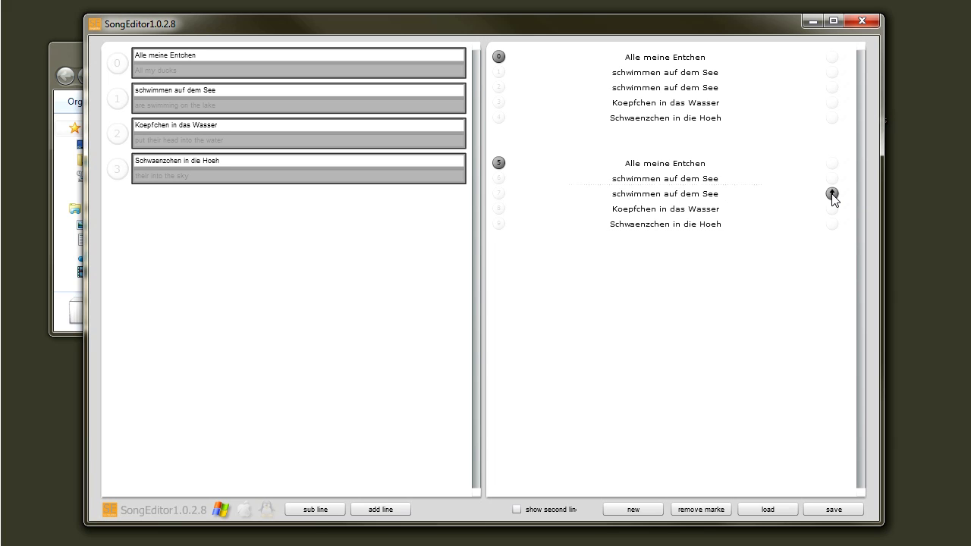
{"action": "left_click", "coordinate": [832, 119]}
{"action": "left_click", "coordinate": [832, 194]}
{"action": "left_click", "coordinate": [121, 137]}
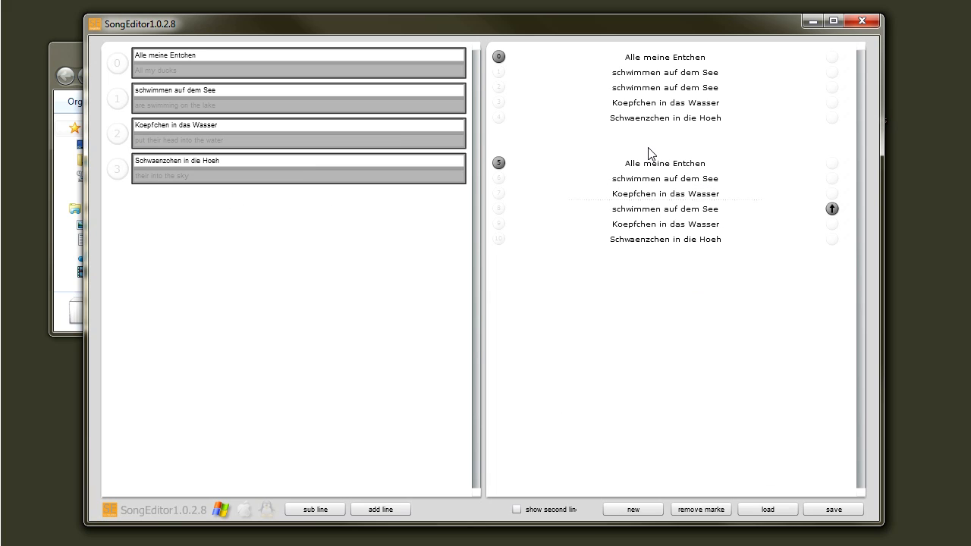
{"action": "left_click", "coordinate": [846, 195]}
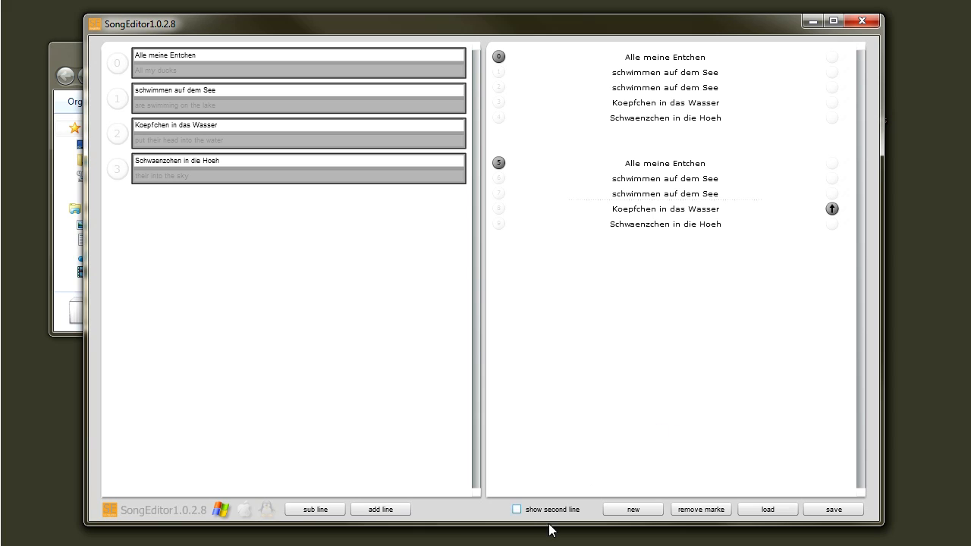
Toggle the display of the English second lines in the song sequence, leaving it on.
{"action": "left_click", "coordinate": [517, 509]}
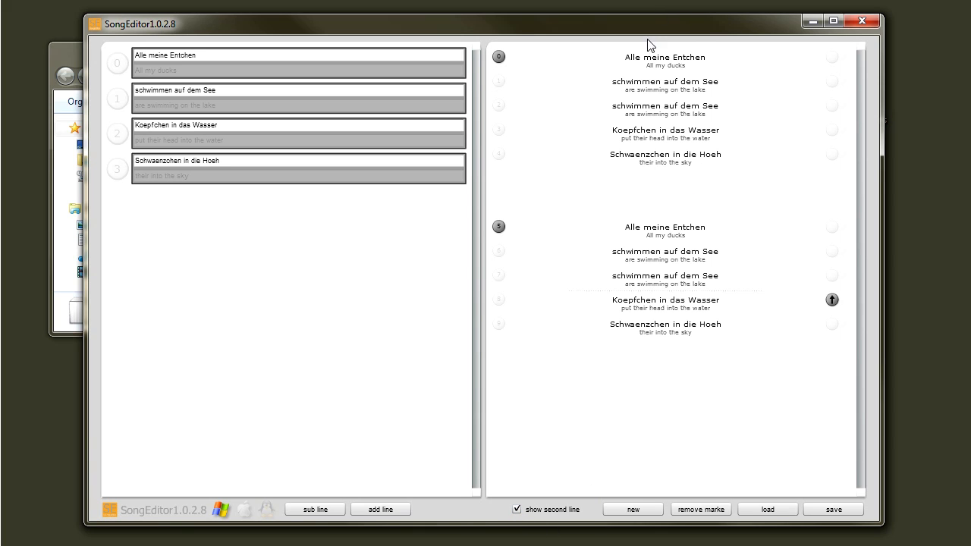
{"action": "left_click", "coordinate": [517, 510]}
{"action": "left_click", "coordinate": [517, 510]}
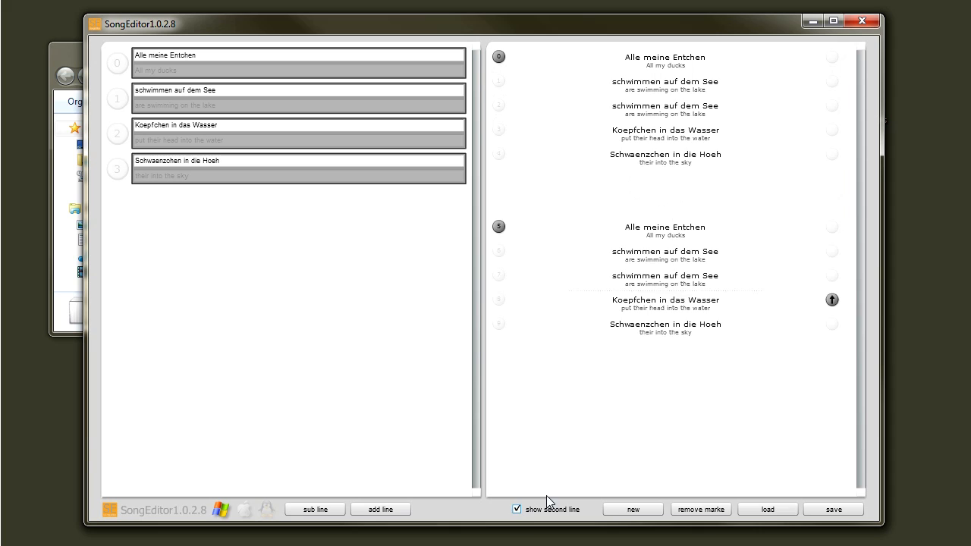
Append "1111" to the fourth line's English text as a test, delete it, and hide the second lines in the song sequence.
{"action": "left_click", "coordinate": [201, 188]}
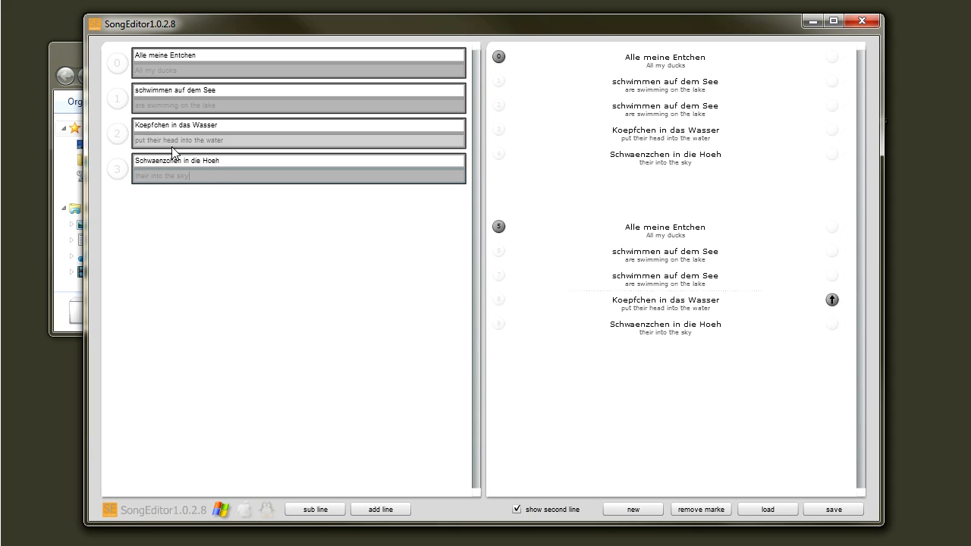
{"action": "left_click", "coordinate": [252, 182]}
{"action": "type", "text": "1111"}
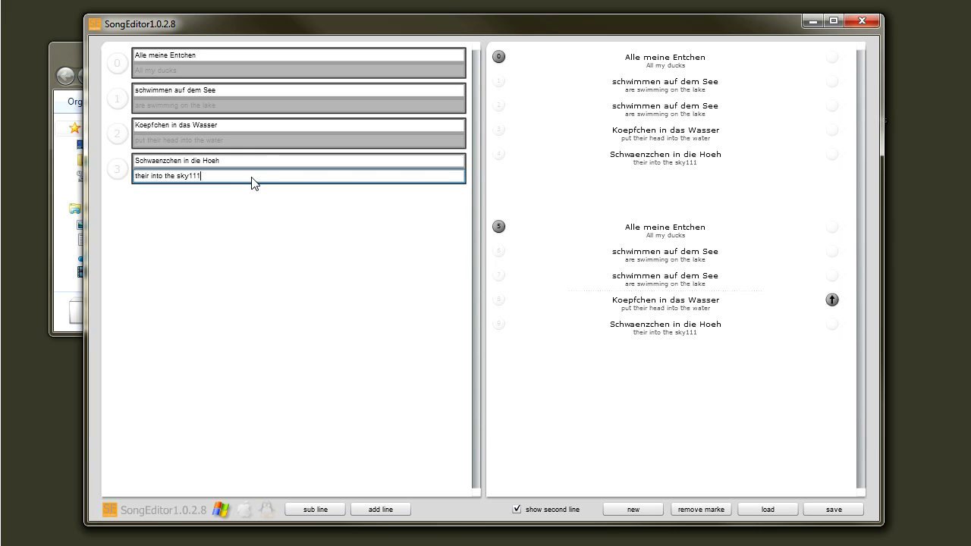
{"action": "key", "text": "BackSpace"}
{"action": "key", "text": "BackSpace"}
{"action": "key", "text": "BackSpace"}
{"action": "key", "text": "BackSpace"}
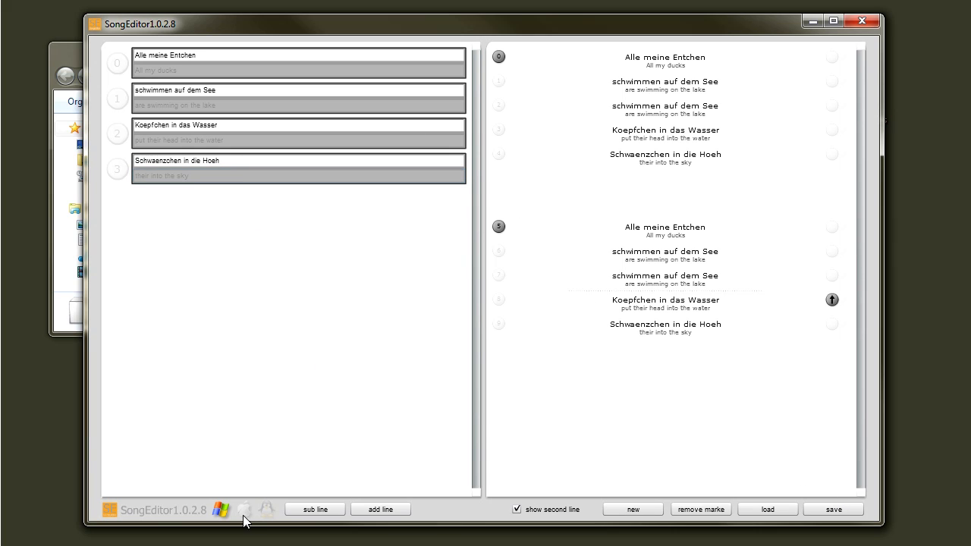
{"action": "left_click", "coordinate": [543, 510]}
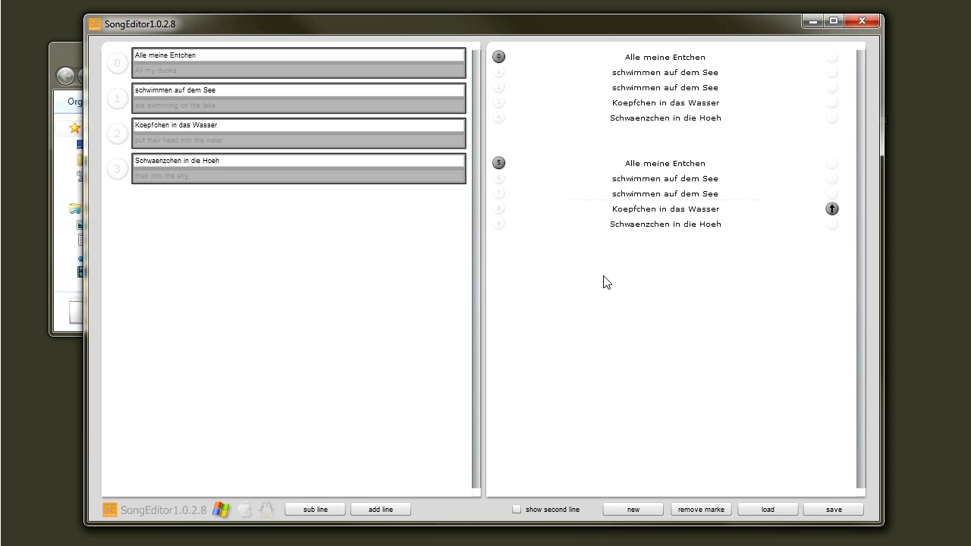
Save the song as ducks.xml in the songs folder.
{"action": "left_click", "coordinate": [833, 510]}
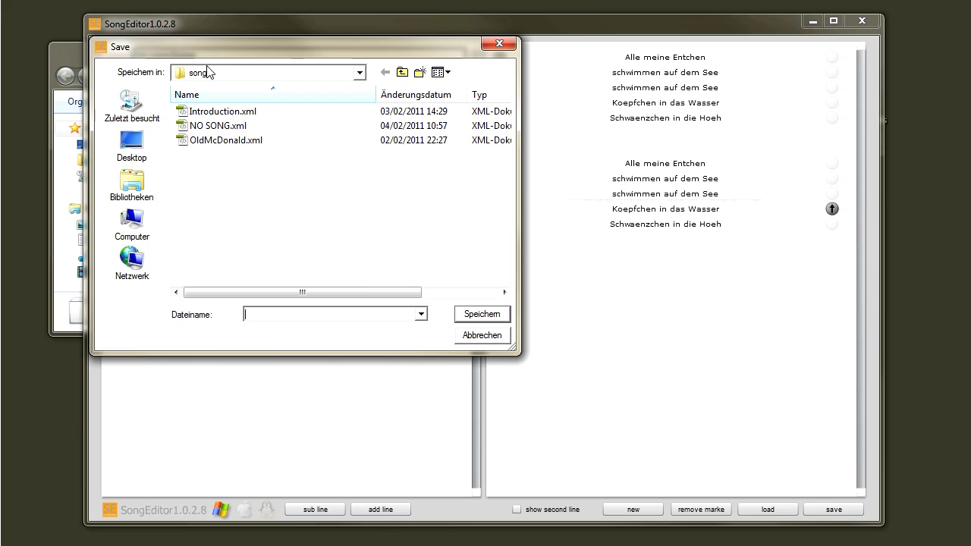
{"action": "left_click_drag", "start_coordinate": [239, 45], "coordinate": [346, 113]}
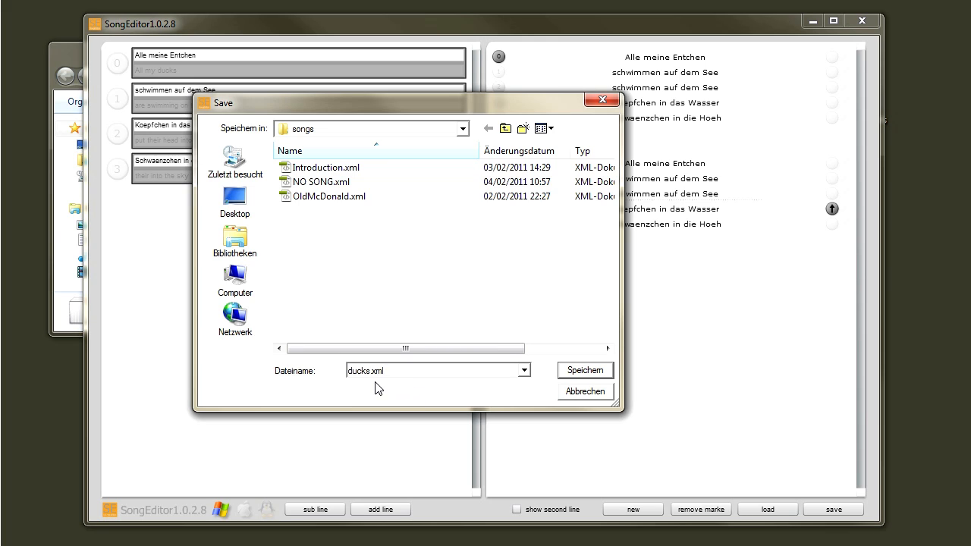
{"action": "left_click", "coordinate": [582, 372]}
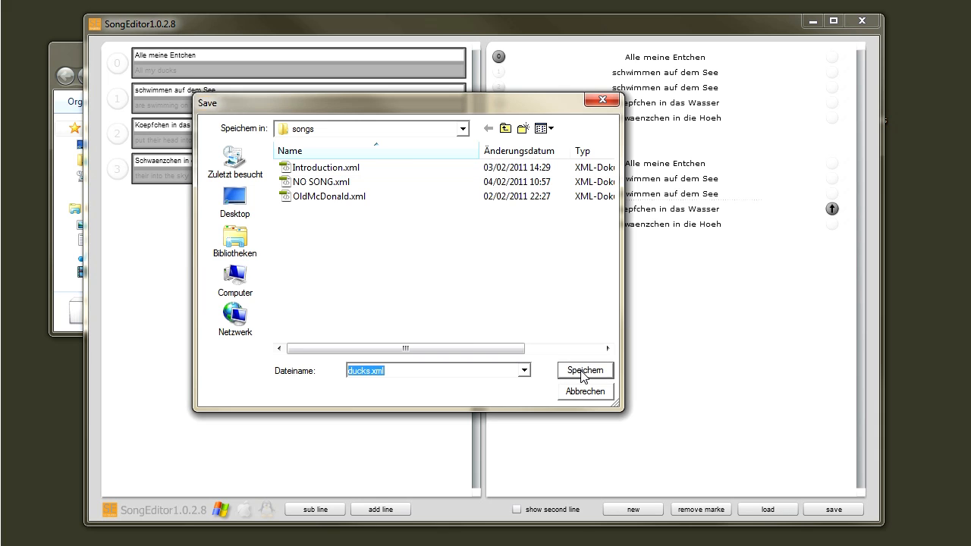
Close the SongEditor and downloads windows and place the SongBoxContent folder in the open desktop area.
{"action": "left_click", "coordinate": [861, 21]}
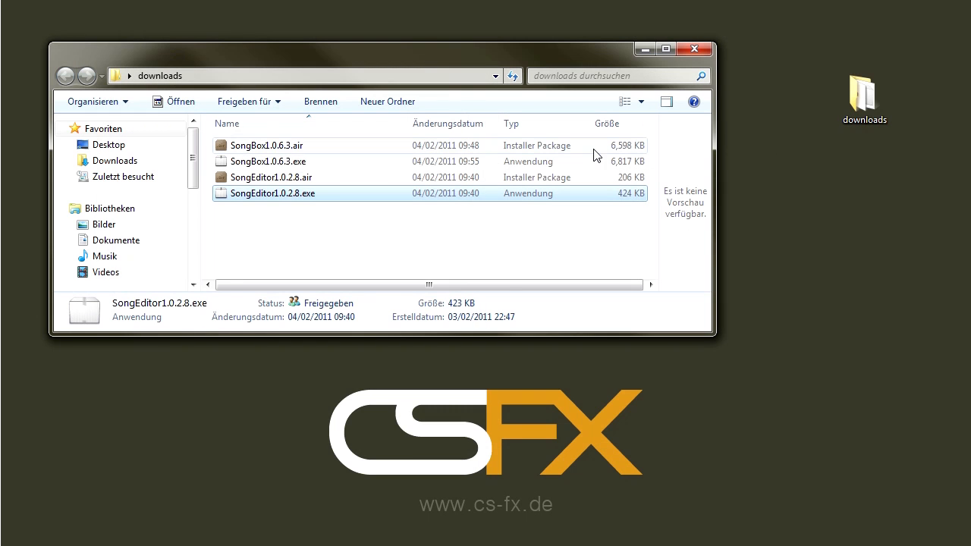
{"action": "left_click", "coordinate": [699, 49]}
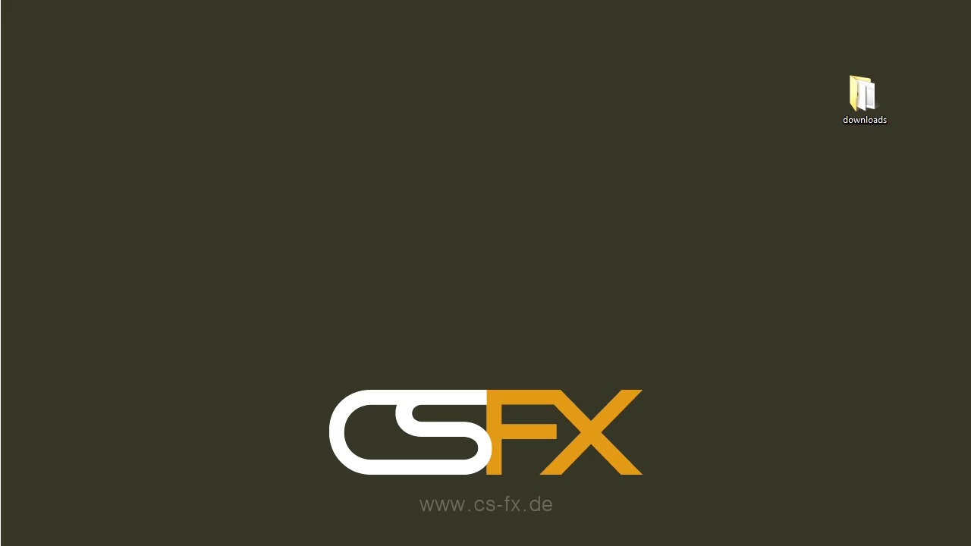
{"action": "left_click_drag", "start_coordinate": [501, 349], "coordinate": [444, 239]}
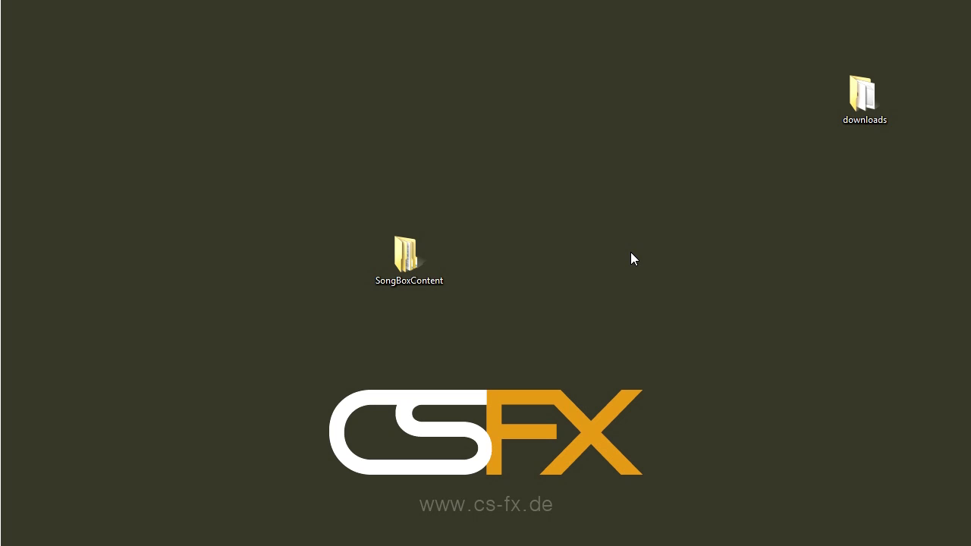
Examine the contents of the backgrounds and songs folders inside SongBoxContent, and close the folder window.
{"action": "double_click", "coordinate": [413, 263]}
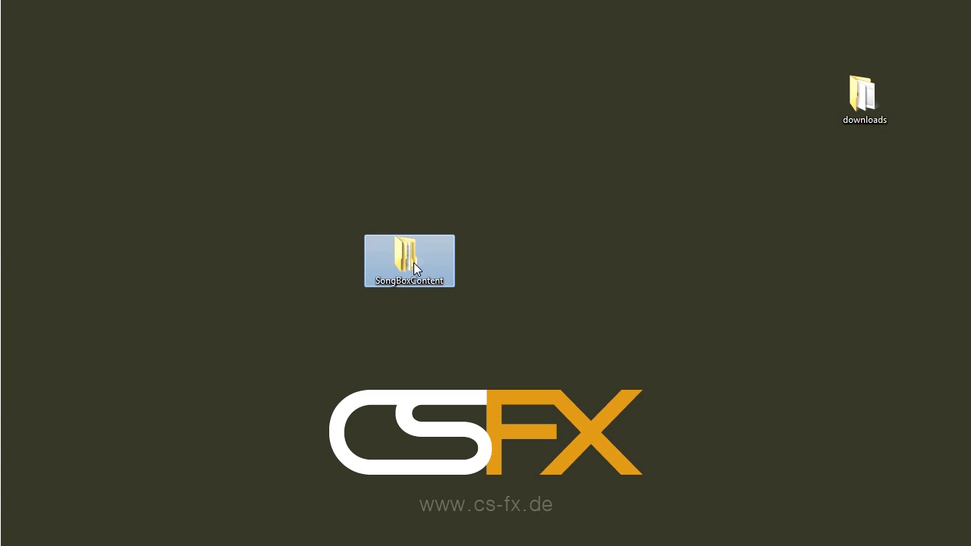
{"action": "left_click_drag", "start_coordinate": [381, 71], "coordinate": [444, 101]}
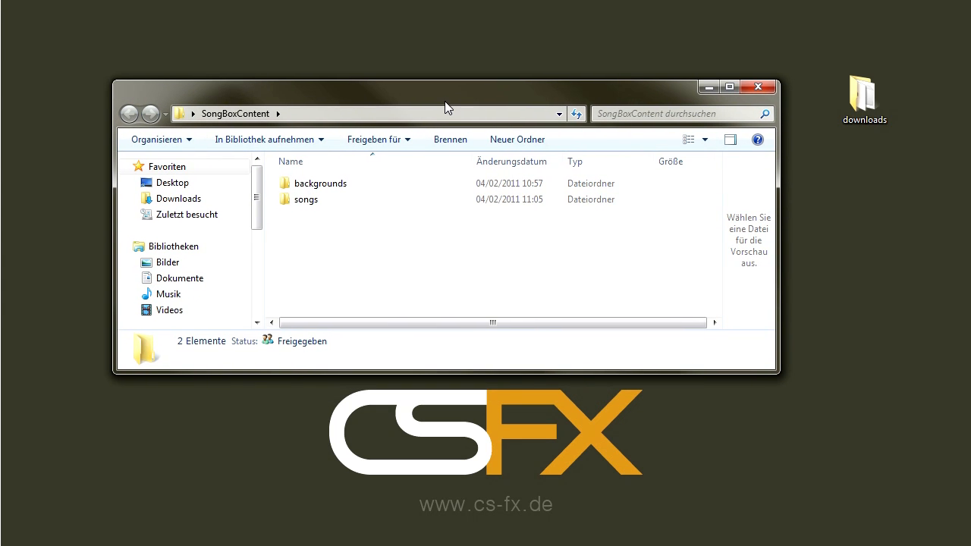
{"action": "double_click", "coordinate": [331, 190]}
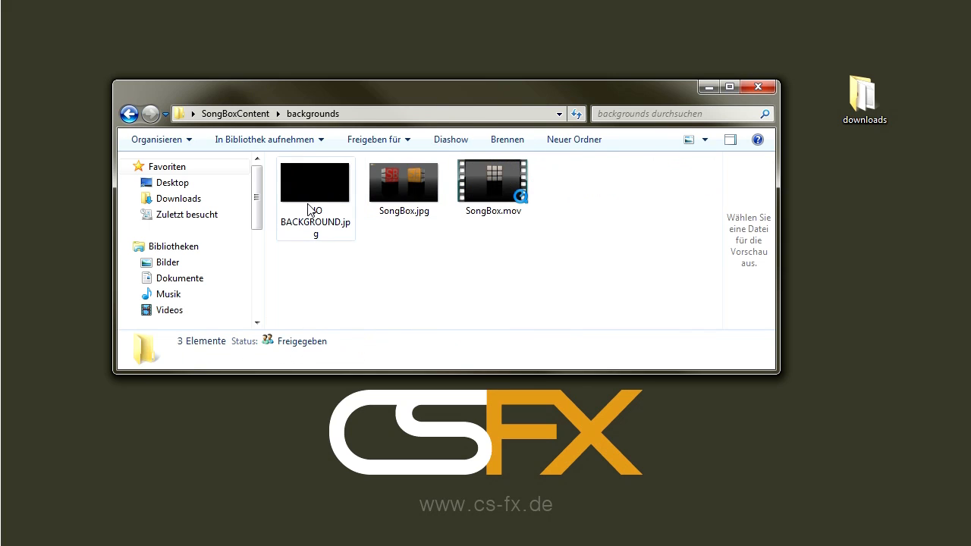
{"action": "left_click", "coordinate": [130, 114]}
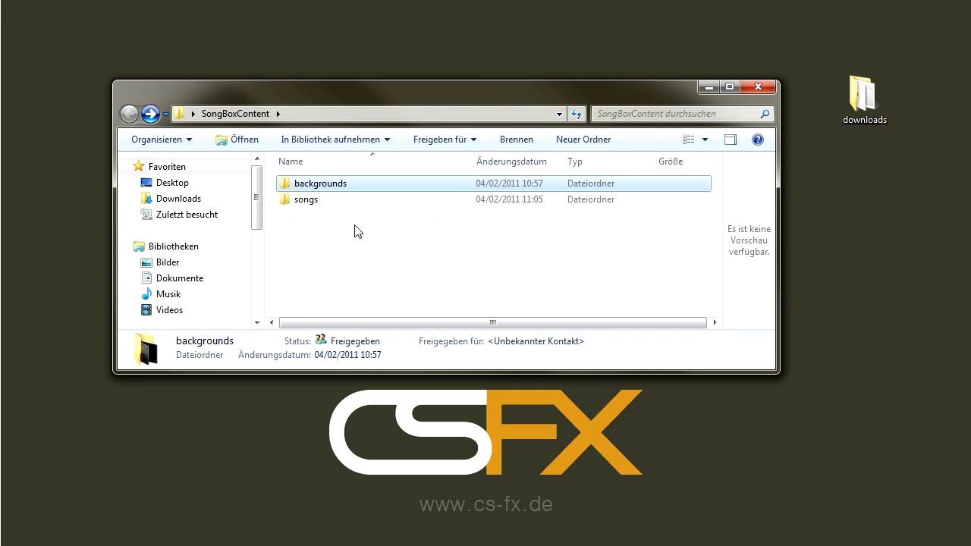
{"action": "double_click", "coordinate": [308, 201]}
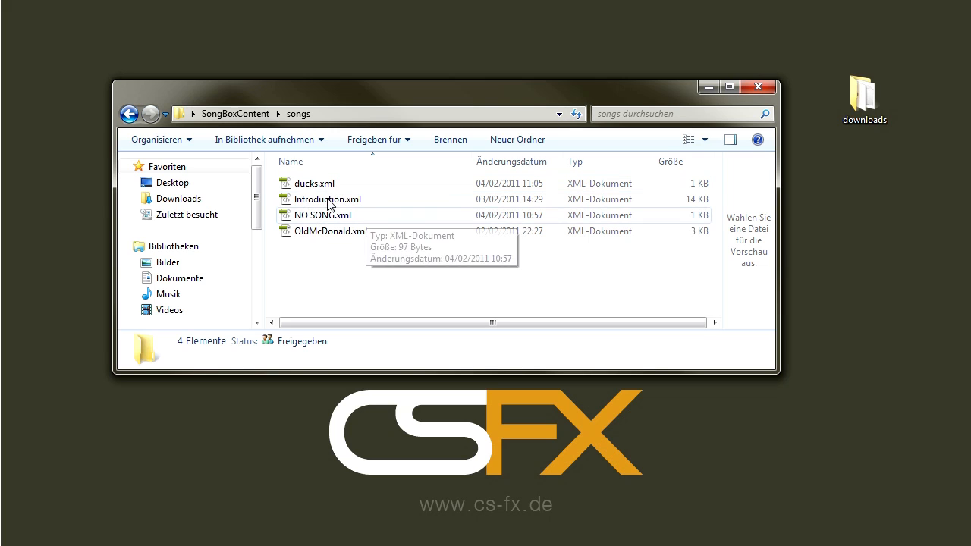
{"action": "left_click", "coordinate": [129, 114]}
{"action": "double_click", "coordinate": [314, 183]}
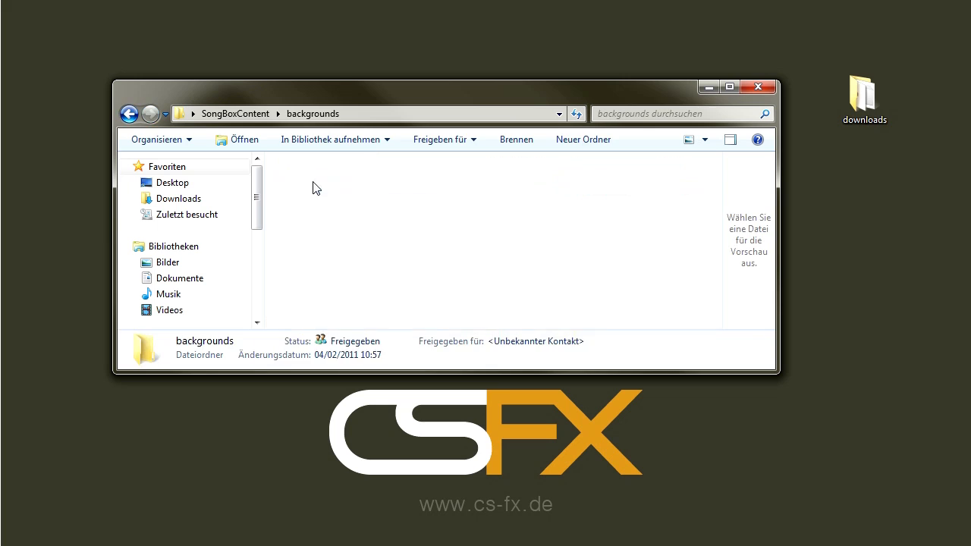
{"action": "left_click", "coordinate": [129, 113]}
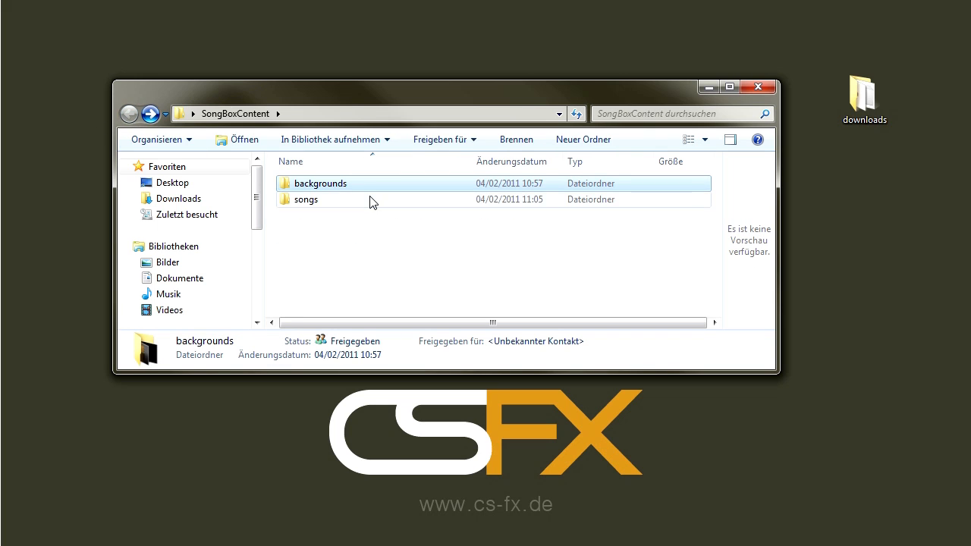
{"action": "left_click", "coordinate": [755, 93]}
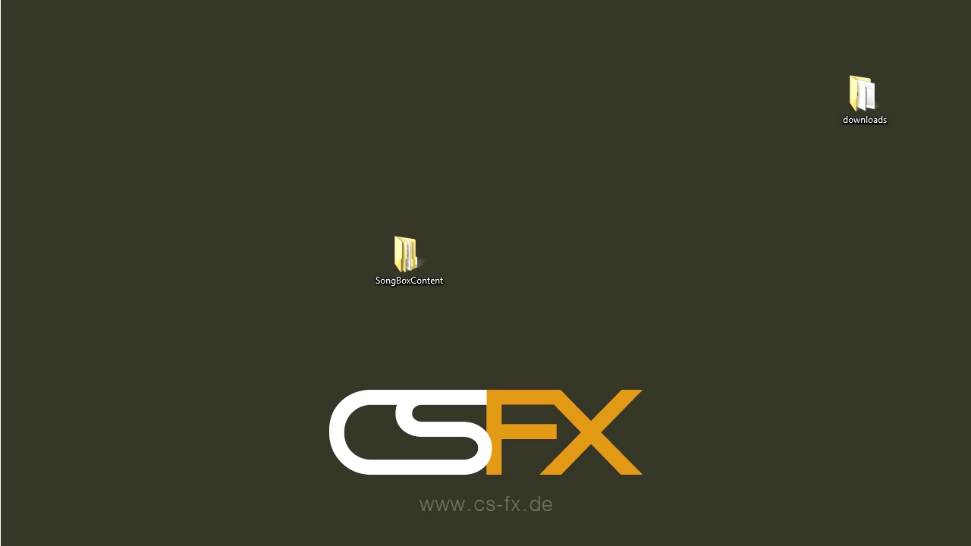
Place the SongEditor1.0.2.8 and Songbox1.0.6.3 shortcuts on the desktop and launch SongBox.
{"action": "left_click_drag", "start_coordinate": [0, 142], "coordinate": [262, 125]}
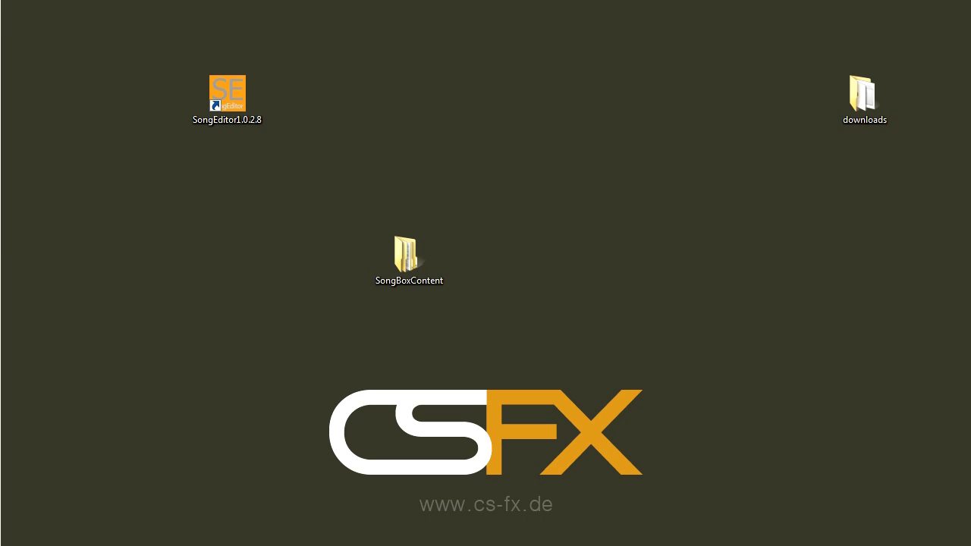
{"action": "left_click_drag", "start_coordinate": [0, 326], "coordinate": [229, 185]}
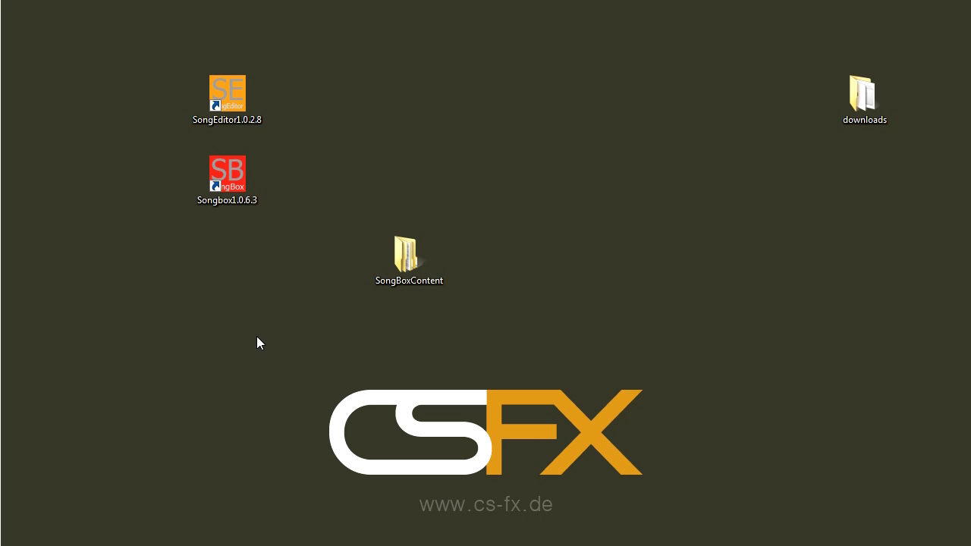
{"action": "double_click", "coordinate": [249, 182]}
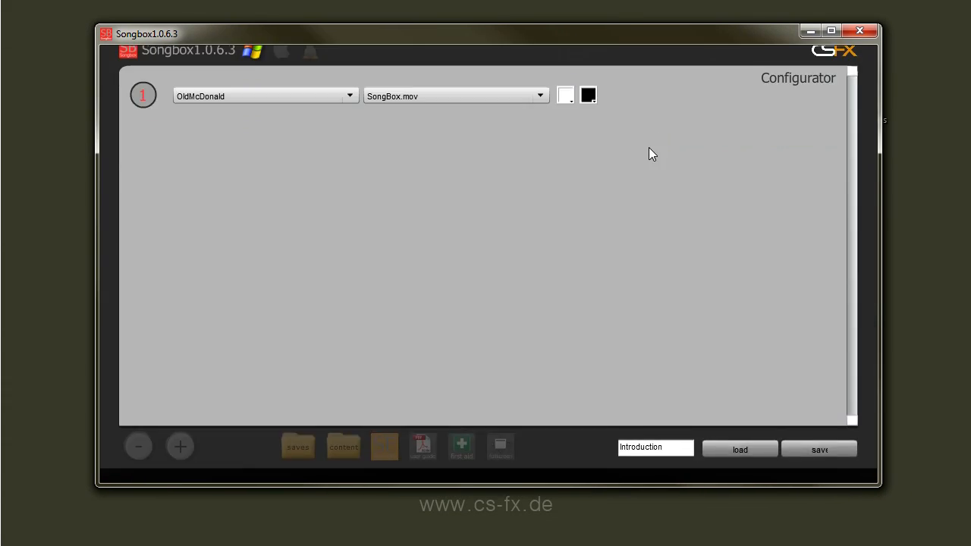
Assign the ducks song to the first entry, view the available backgrounds, and close SongBox.
{"action": "left_click", "coordinate": [307, 112]}
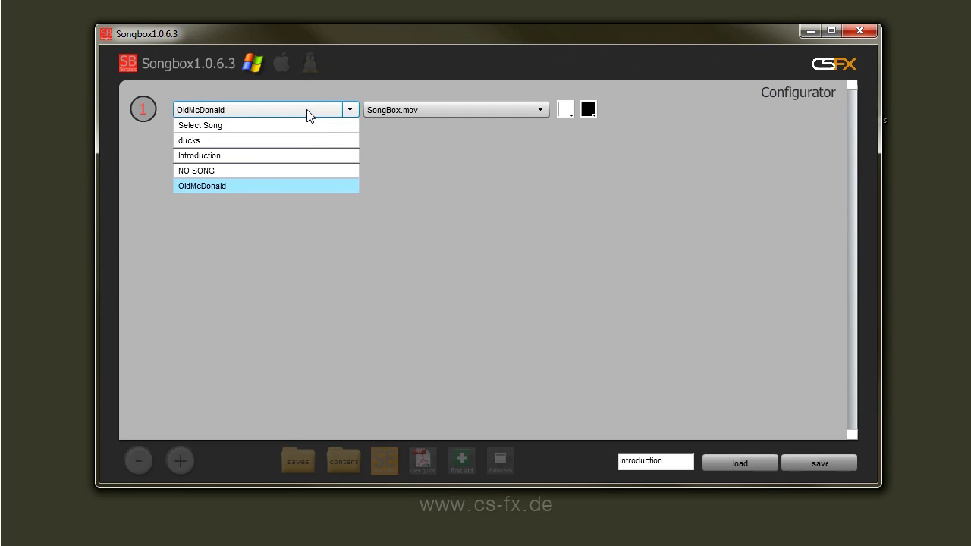
{"action": "left_click", "coordinate": [226, 144]}
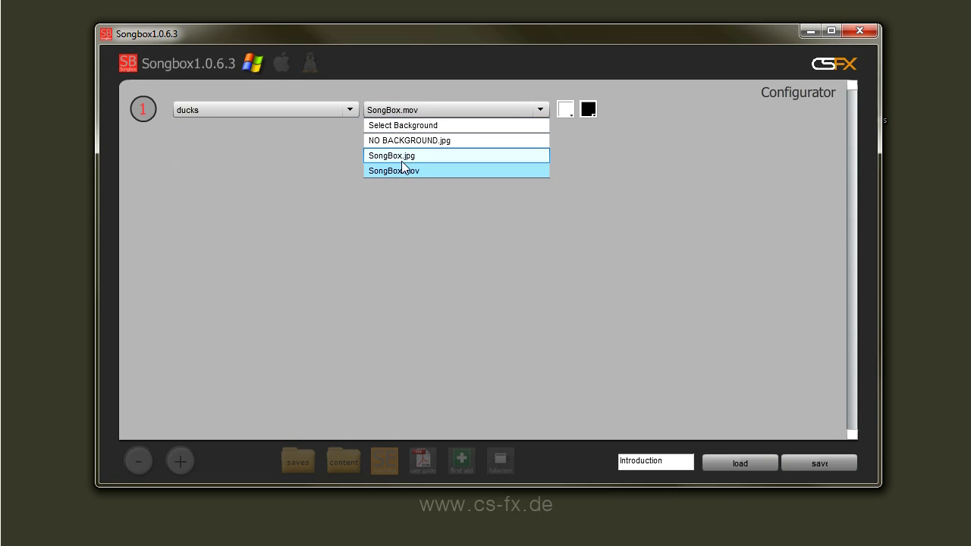
{"action": "left_click", "coordinate": [869, 36]}
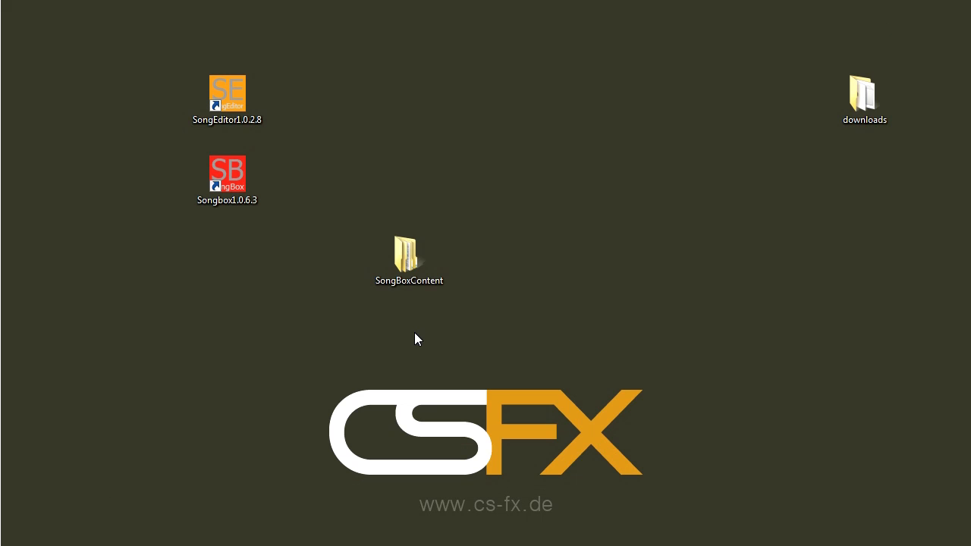
Copy the tt02.mov video into the backgrounds folder of SongBoxContent and minimise the folder window.
{"action": "double_click", "coordinate": [421, 263]}
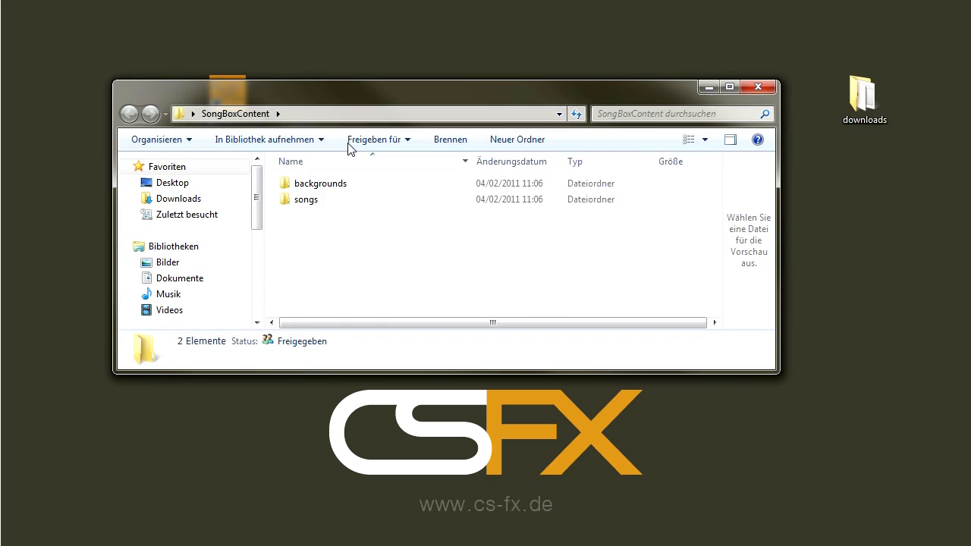
{"action": "double_click", "coordinate": [319, 187]}
{"action": "left_click_drag", "start_coordinate": [340, 98], "coordinate": [492, 175]}
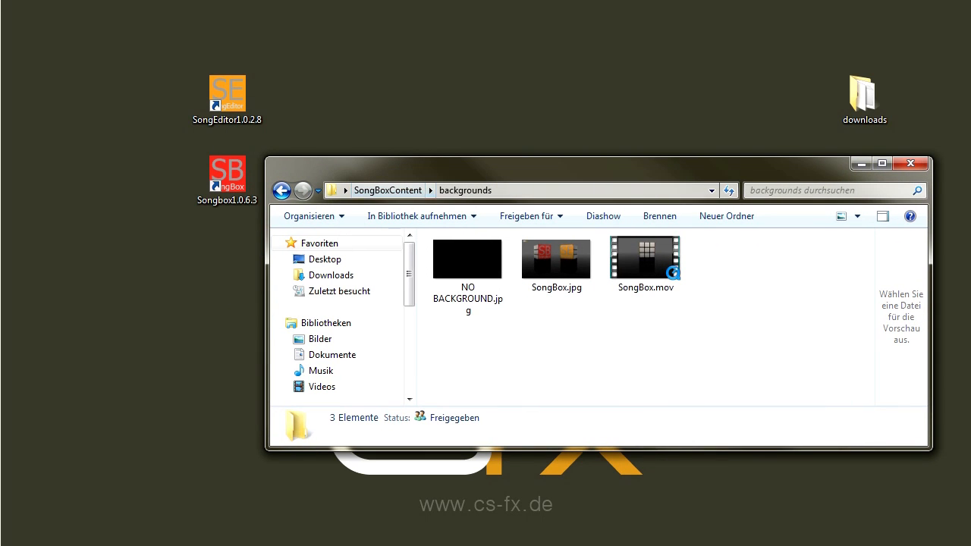
{"action": "left_click_drag", "start_coordinate": [328, 545], "coordinate": [448, 355]}
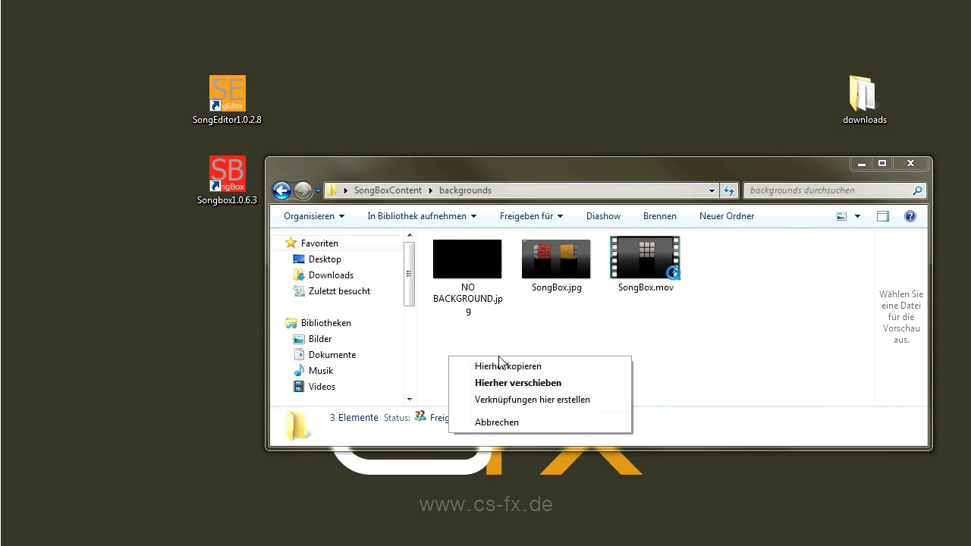
{"action": "left_click", "coordinate": [531, 369]}
{"action": "left_click", "coordinate": [733, 346]}
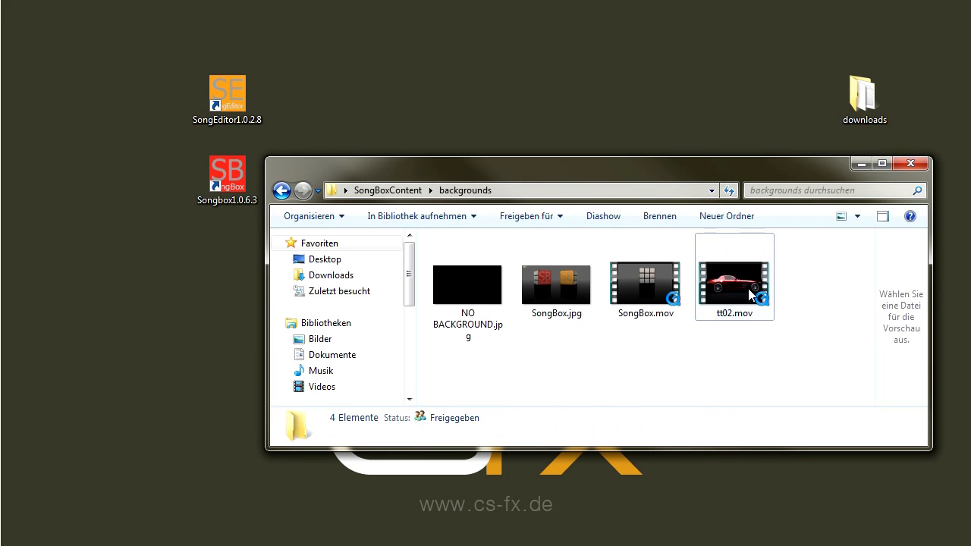
{"action": "left_click", "coordinate": [740, 290]}
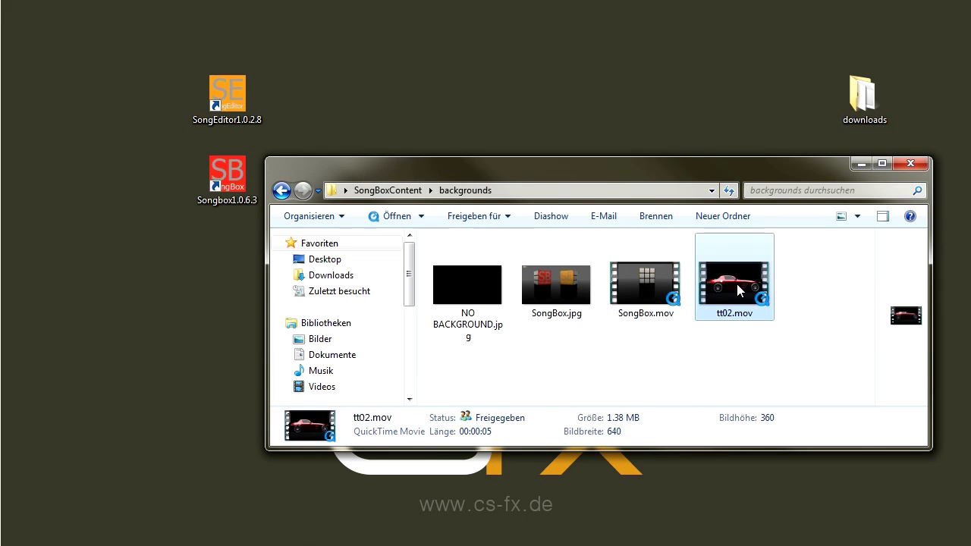
{"action": "left_click", "coordinate": [860, 164]}
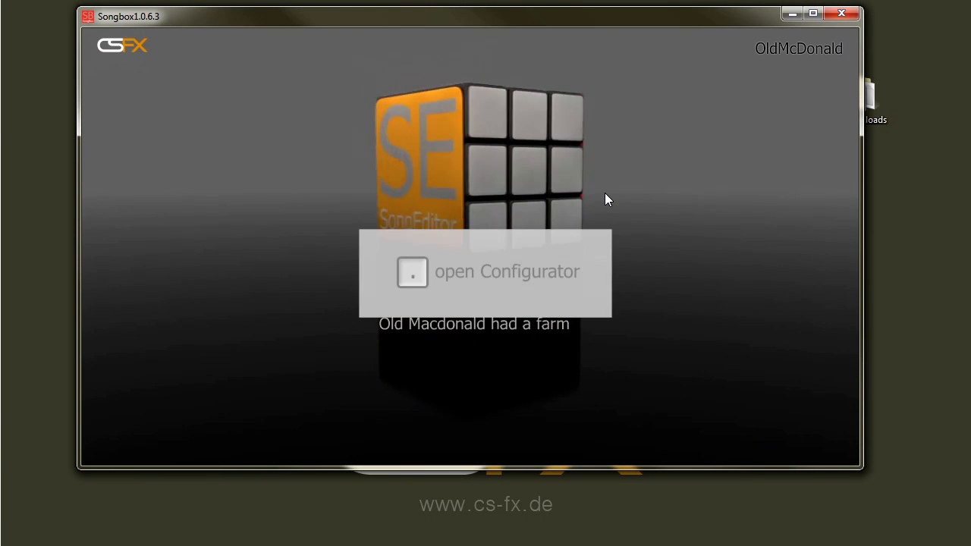
In SongBox's Configurator, set the first entry to the ducks song with the tt02.mov background.
{"action": "key", "text": "."}
{"action": "left_click", "coordinate": [356, 91]}
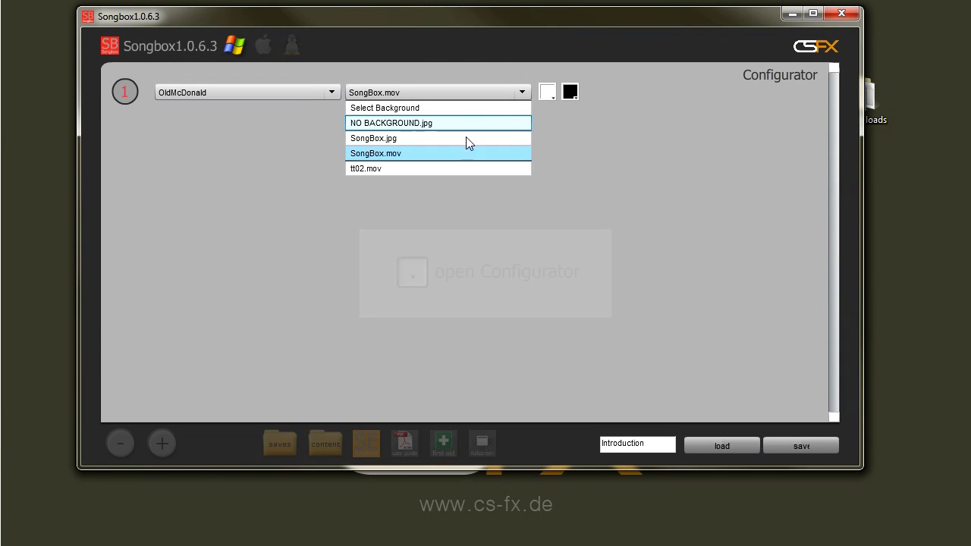
{"action": "left_click", "coordinate": [384, 169]}
{"action": "left_click", "coordinate": [253, 94]}
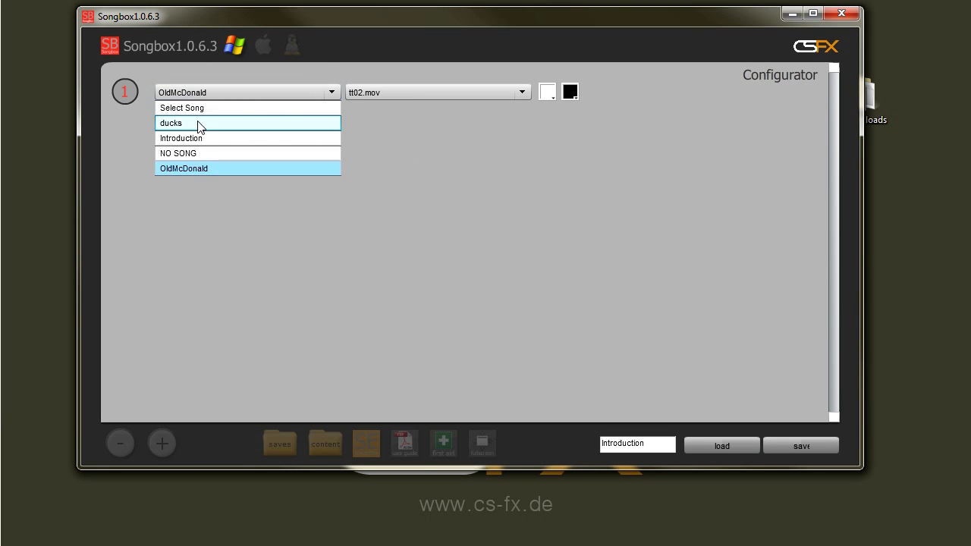
{"action": "left_click", "coordinate": [199, 125]}
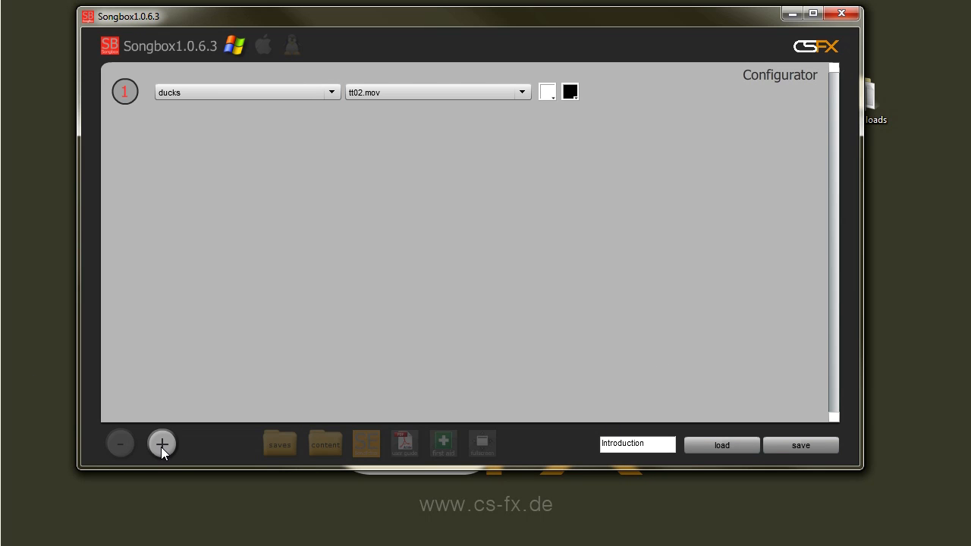
Add a second entry with the Introduction song and the SongBox.jpg background.
{"action": "left_click", "coordinate": [161, 446]}
{"action": "left_click", "coordinate": [276, 131]}
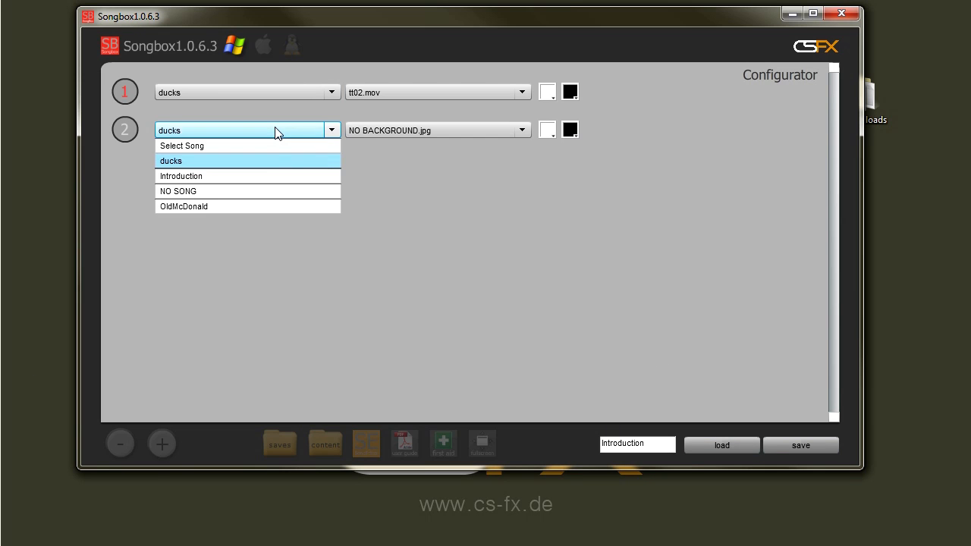
{"action": "left_click", "coordinate": [205, 176]}
{"action": "left_click", "coordinate": [418, 130]}
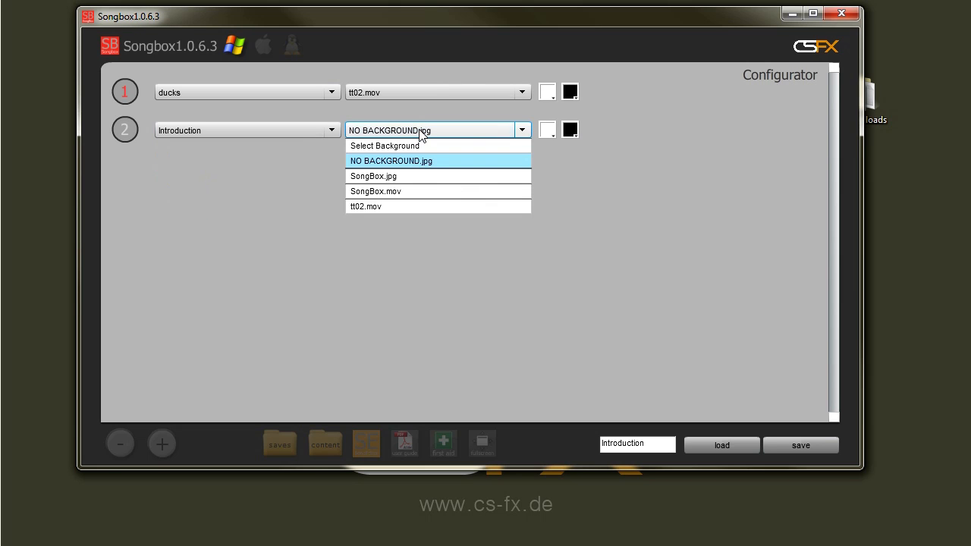
{"action": "left_click", "coordinate": [396, 177]}
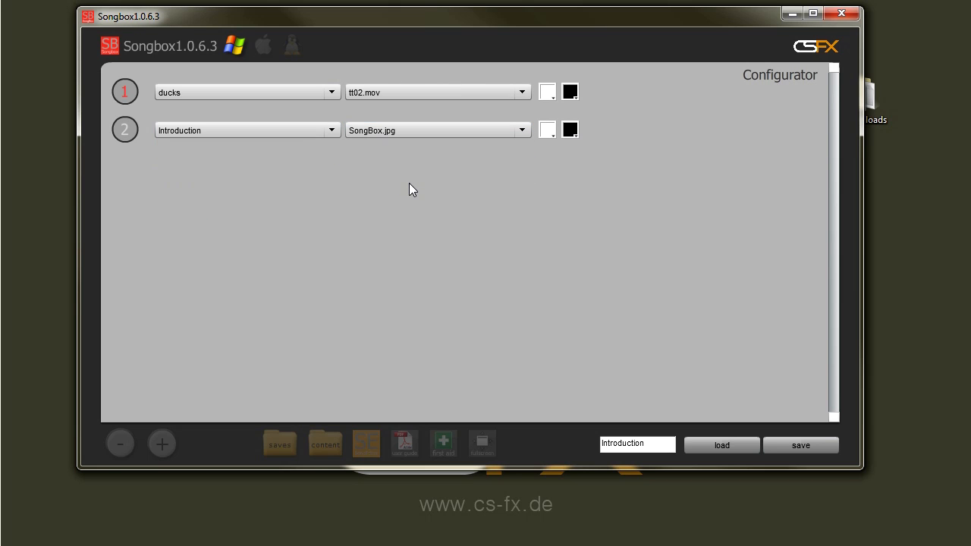
Add a third entry with NO SONG and the SongBox.mov background.
{"action": "left_click", "coordinate": [163, 445]}
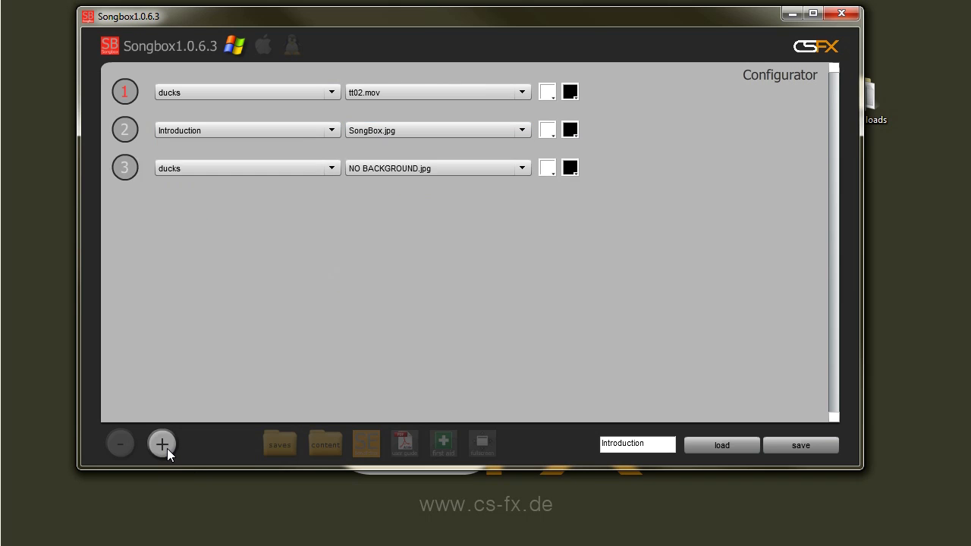
{"action": "left_click", "coordinate": [241, 170]}
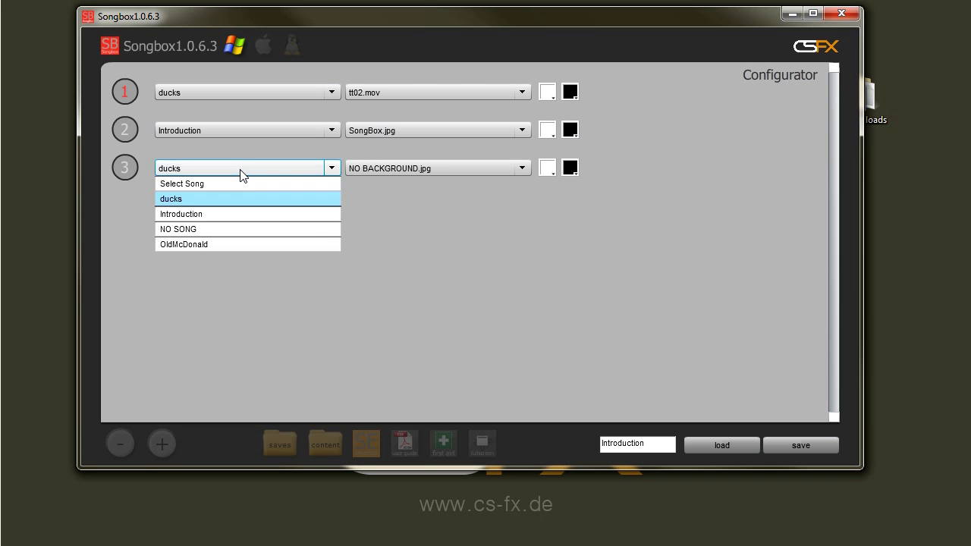
{"action": "left_click", "coordinate": [173, 230]}
{"action": "left_click", "coordinate": [456, 175]}
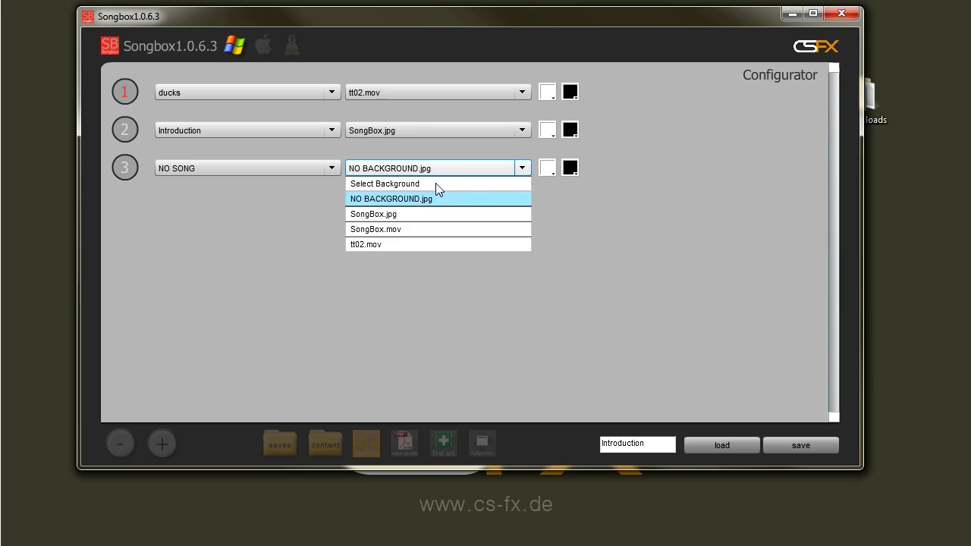
{"action": "left_click", "coordinate": [401, 230]}
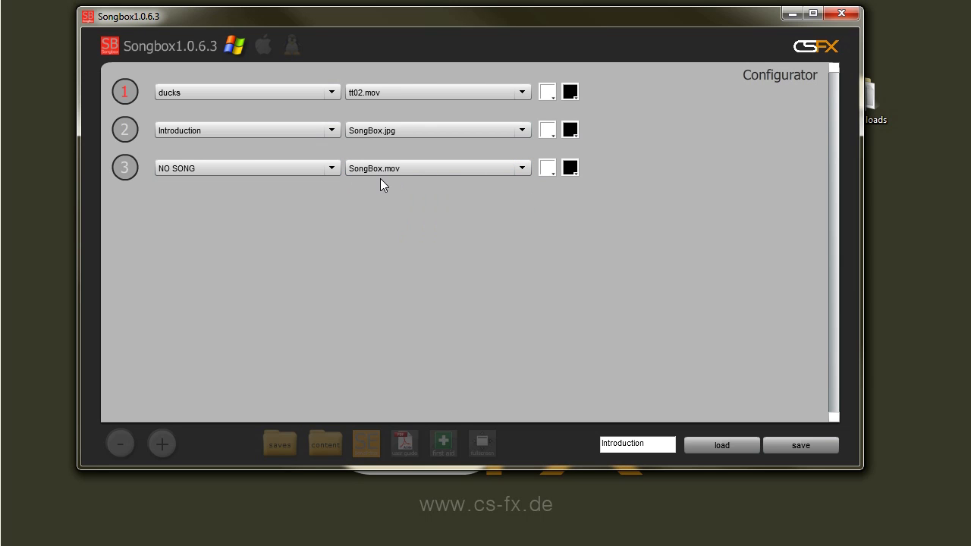
Save the song configuration under the name Tutorial.
{"action": "double_click", "coordinate": [671, 447]}
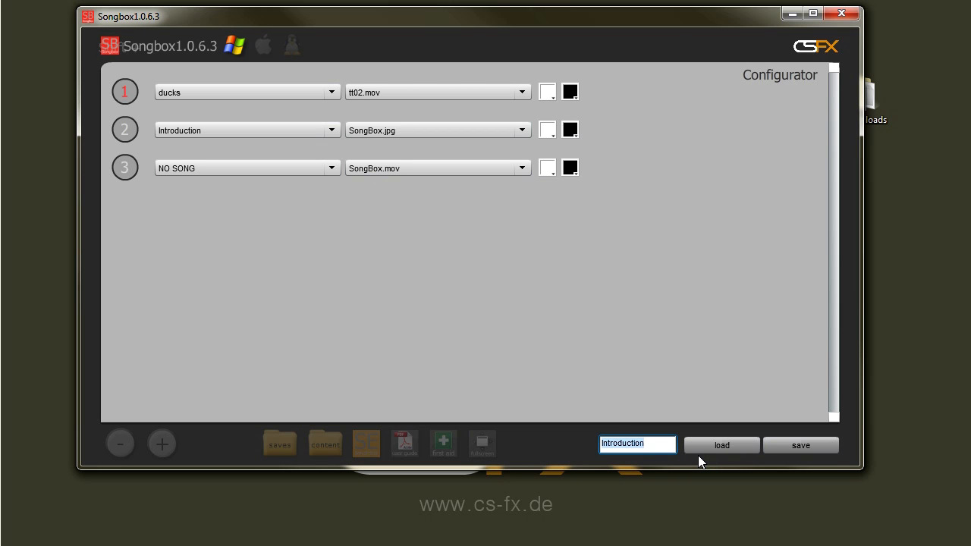
{"action": "type", "text": "Tutorial"}
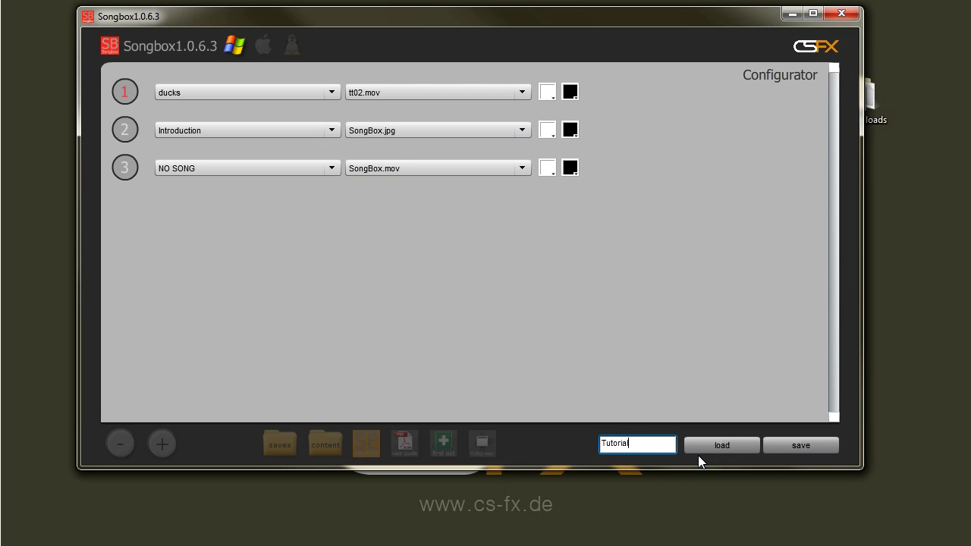
{"action": "left_click", "coordinate": [783, 444]}
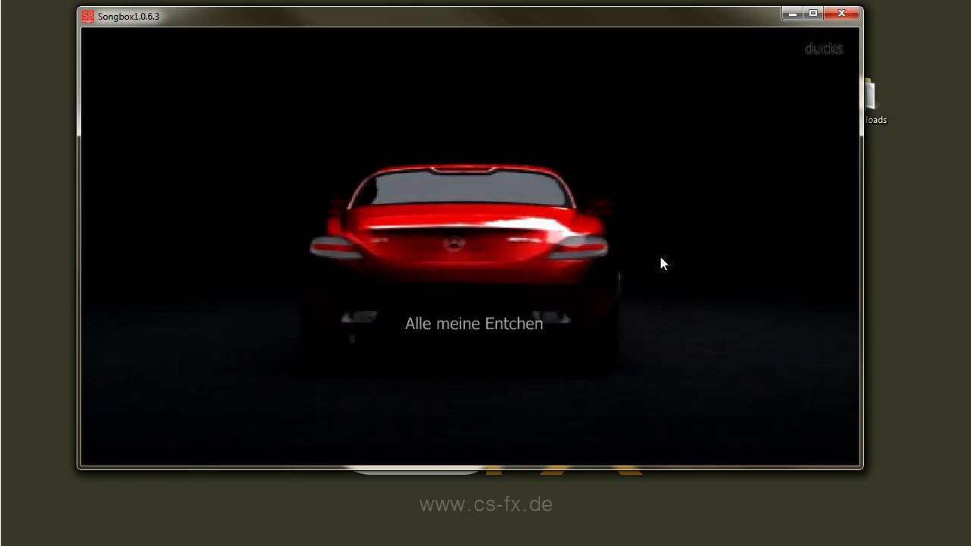
Advance through the ducks song lines, show the full lyrics overview, jump to the start of a verse, and return to the single-line view.
{"action": "key", "text": "Right"}
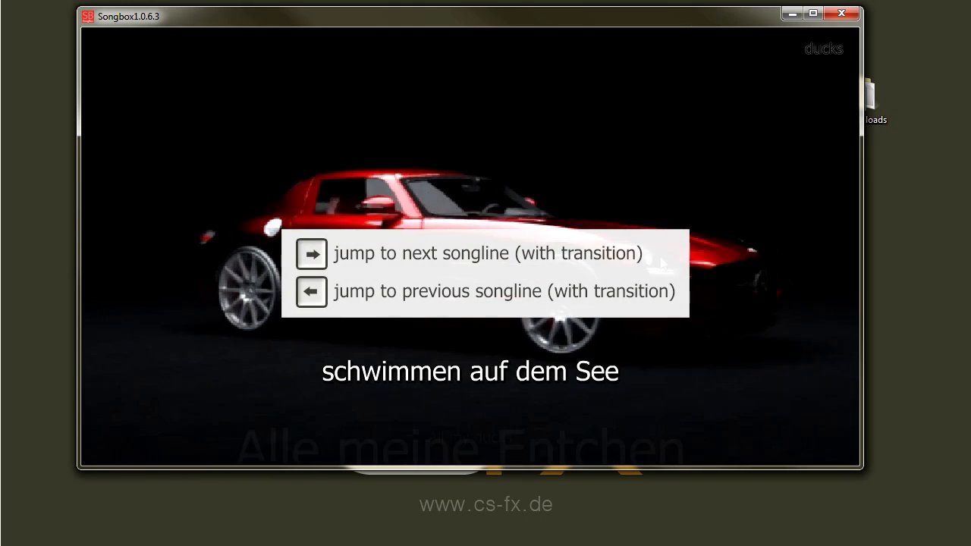
{"action": "key", "text": "Right"}
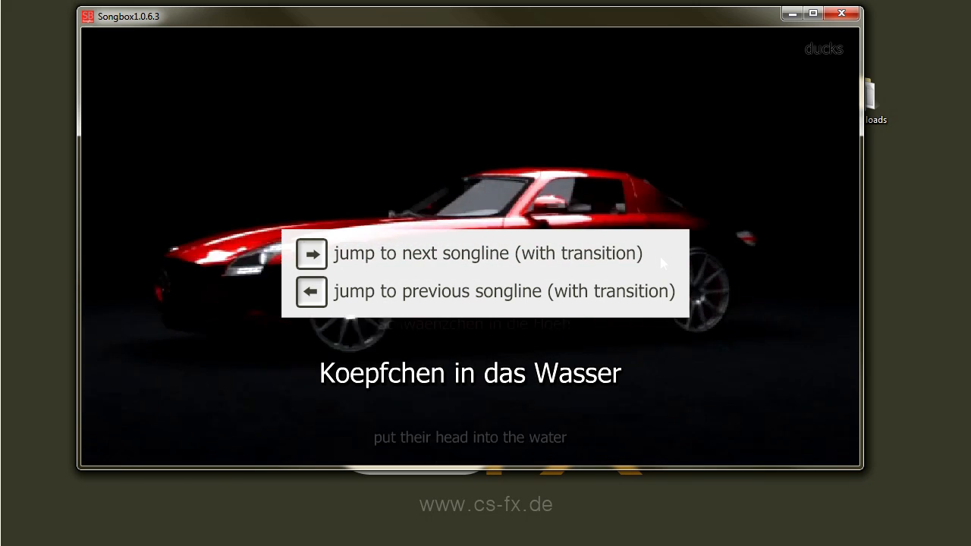
{"action": "key", "text": "space"}
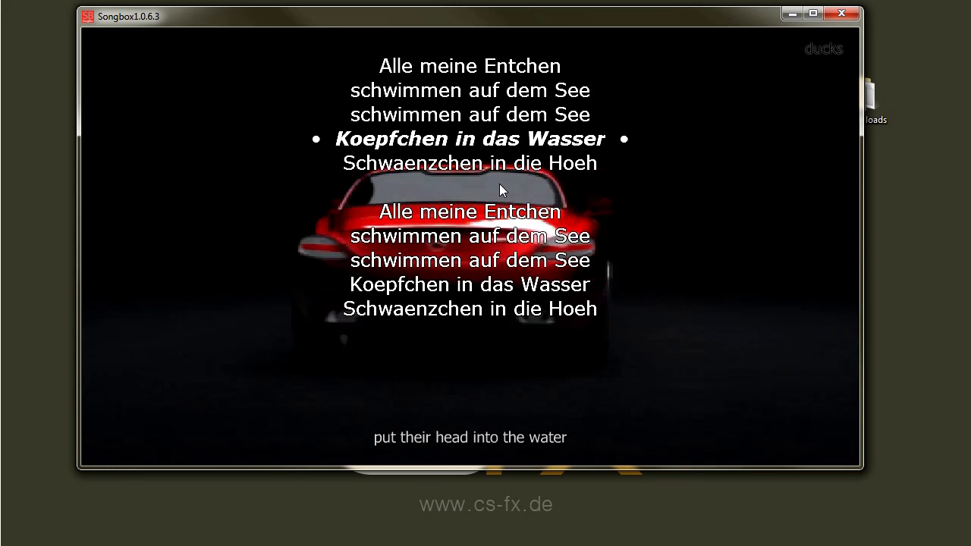
{"action": "key", "text": "Page_Down"}
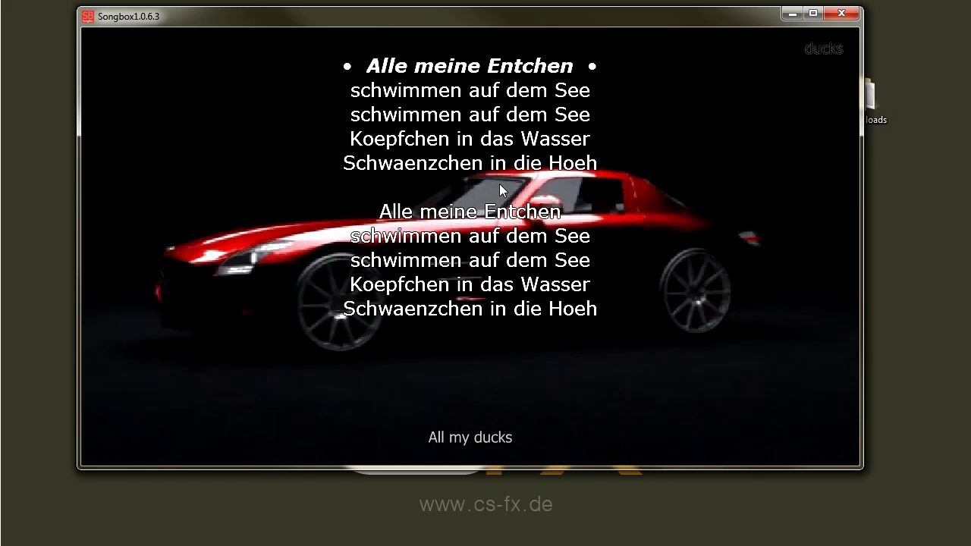
{"action": "key", "text": "space"}
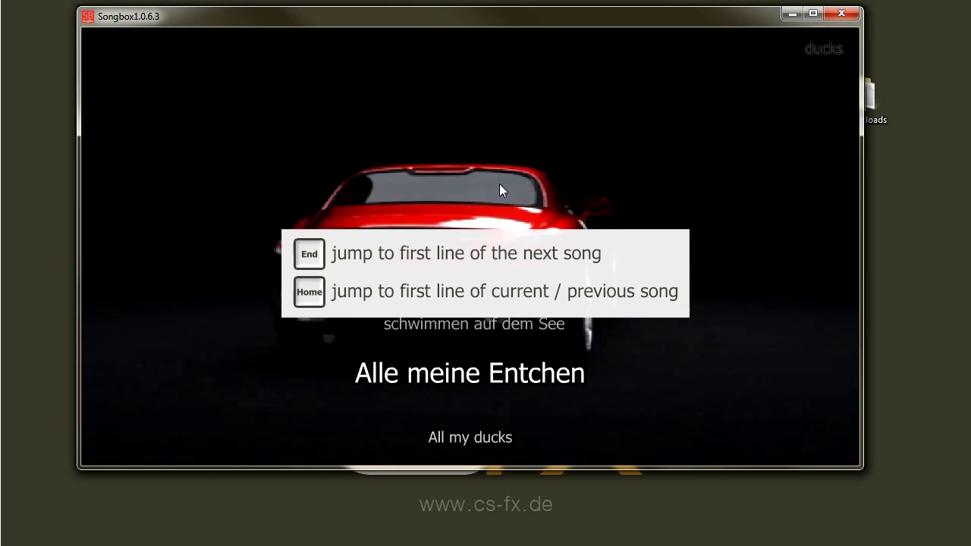
Move on to the Introduction and NO SONG entries, and view the entry numbers in the Configurator before closing it.
{"action": "key", "text": "Home"}
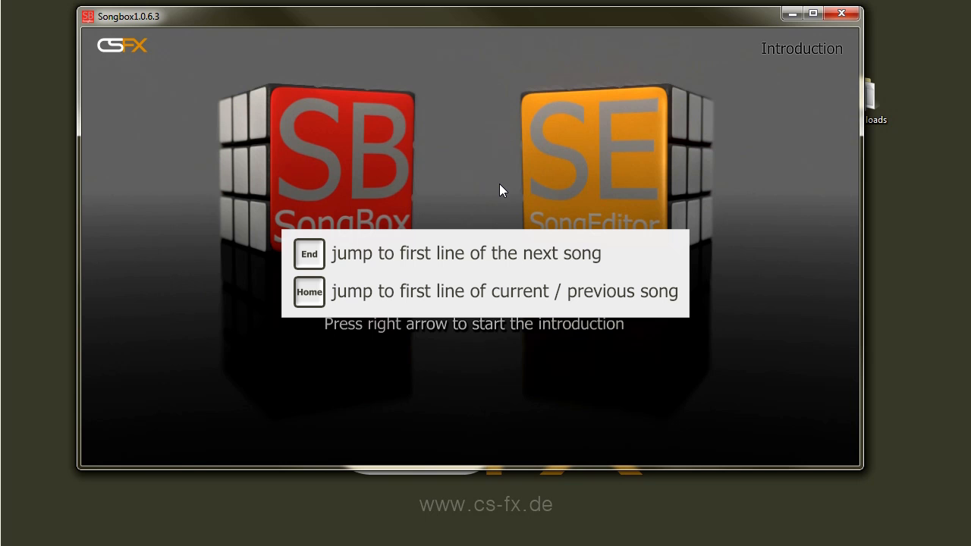
{"action": "key", "text": "Right"}
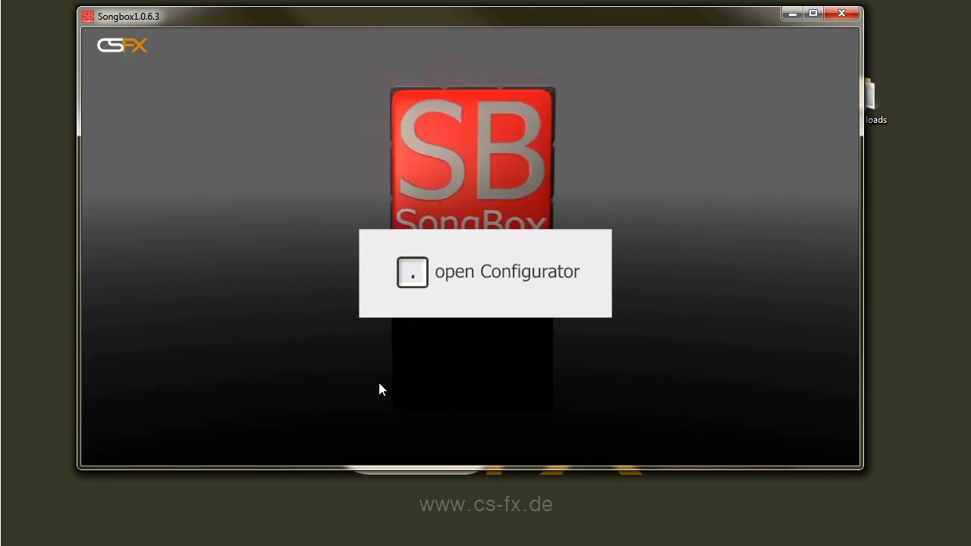
{"action": "key", "text": "period"}
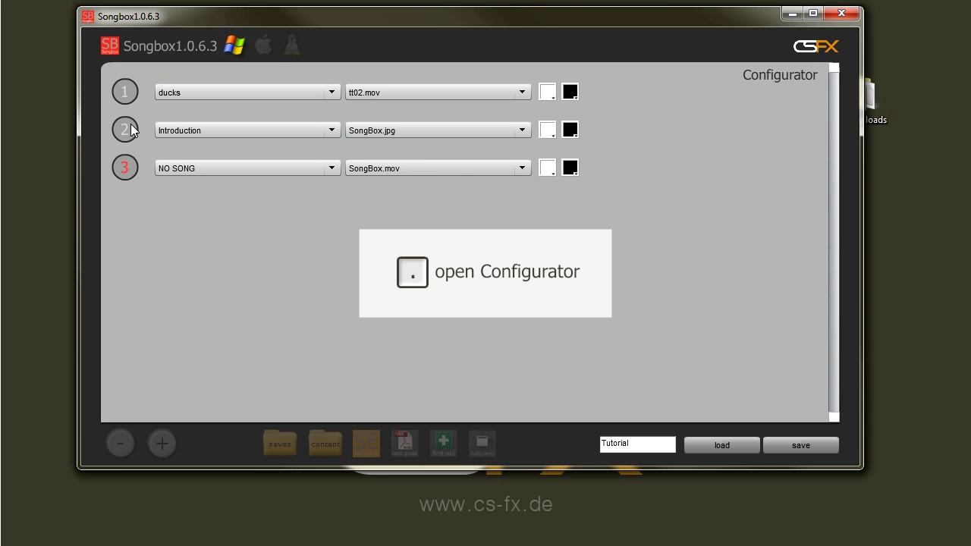
{"action": "key", "text": "period"}
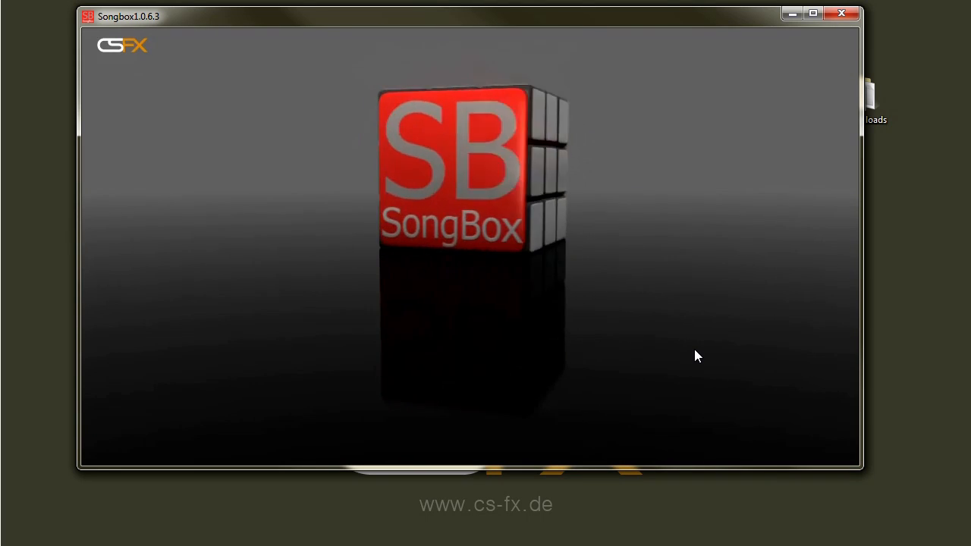
Jump directly to songs 2, 3 and 1 in the presentation and reopen the Configurator.
{"action": "key", "text": "1"}
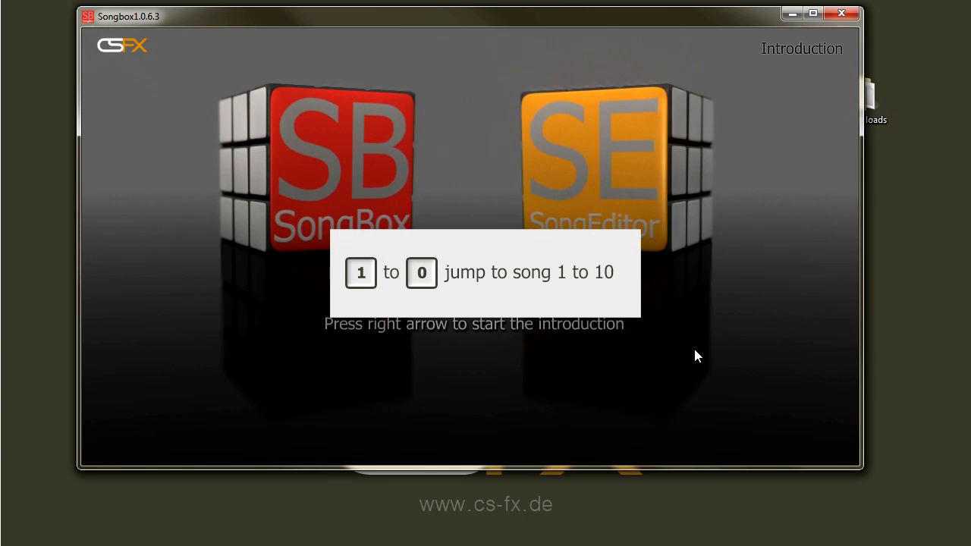
{"action": "key", "text": "Right"}
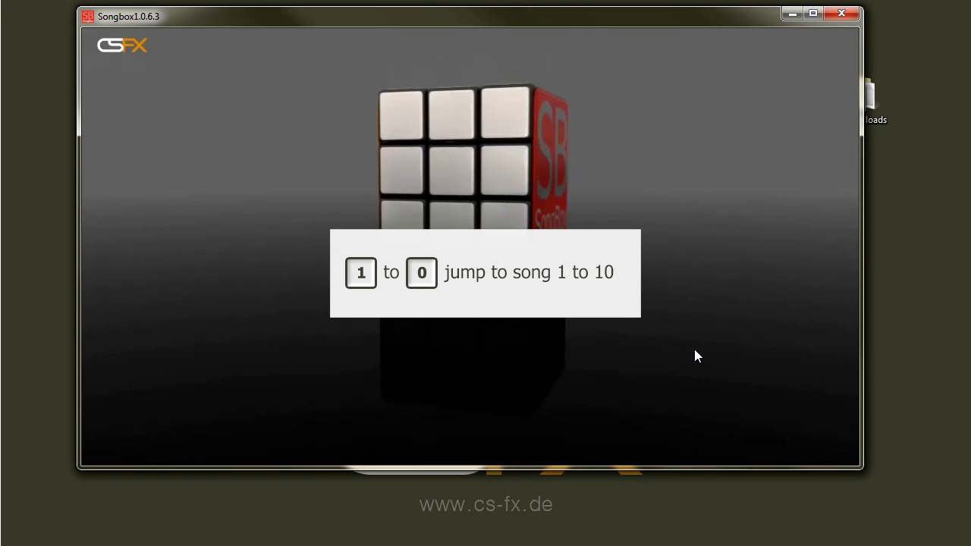
{"action": "key", "text": "1"}
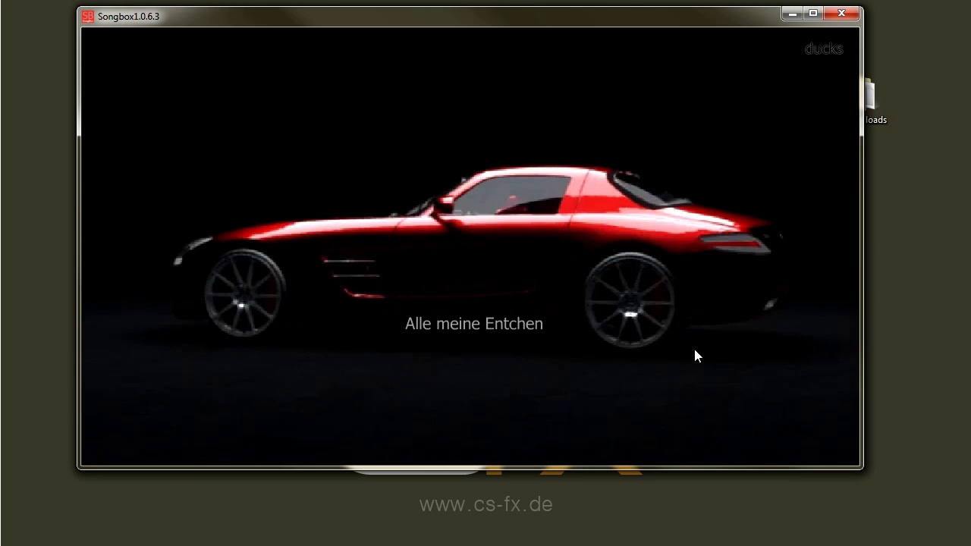
{"action": "key", "text": "period"}
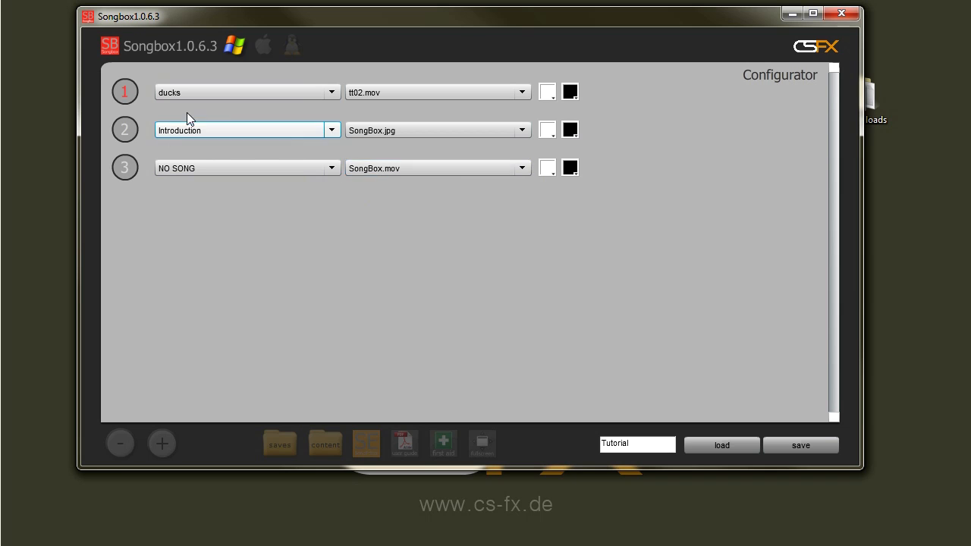
Set the ducks entry's first colour to green and its second colour to red.
{"action": "left_click", "coordinate": [547, 96]}
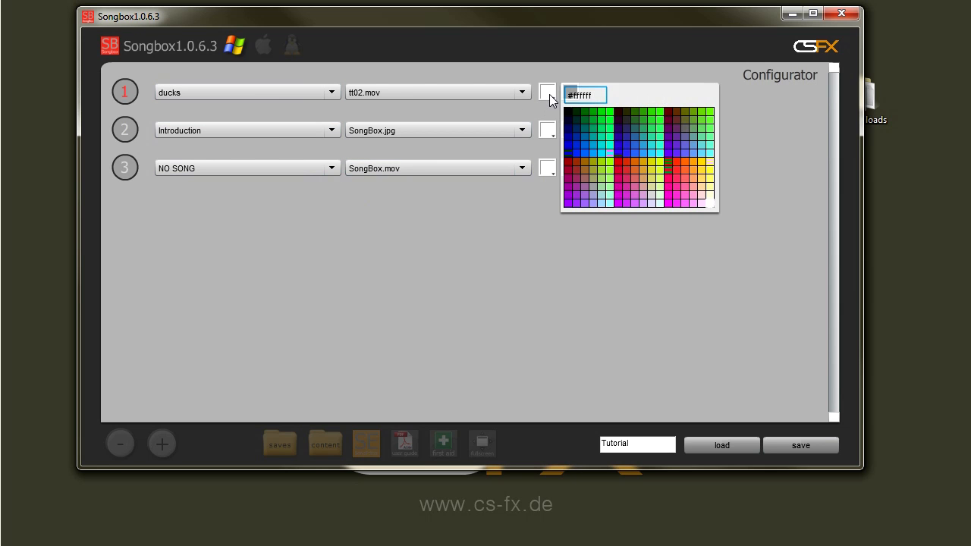
{"action": "left_click", "coordinate": [602, 113]}
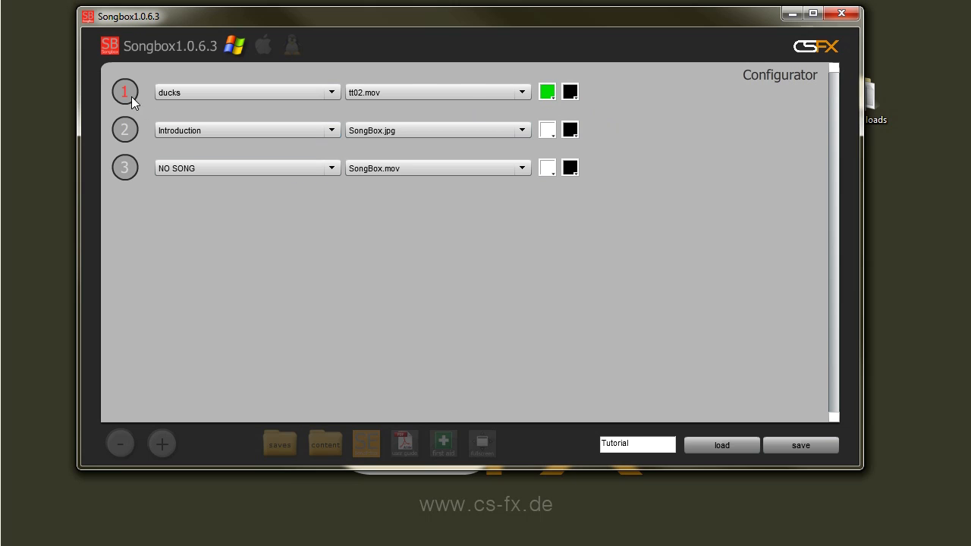
{"action": "left_click", "coordinate": [571, 95]}
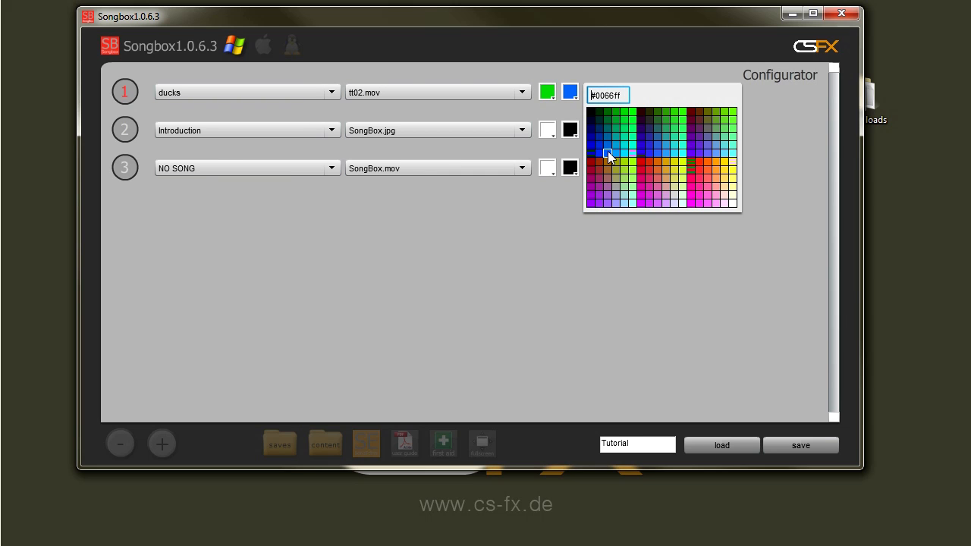
{"action": "left_click", "coordinate": [608, 151]}
{"action": "left_click", "coordinate": [570, 92]}
{"action": "left_click", "coordinate": [641, 161]}
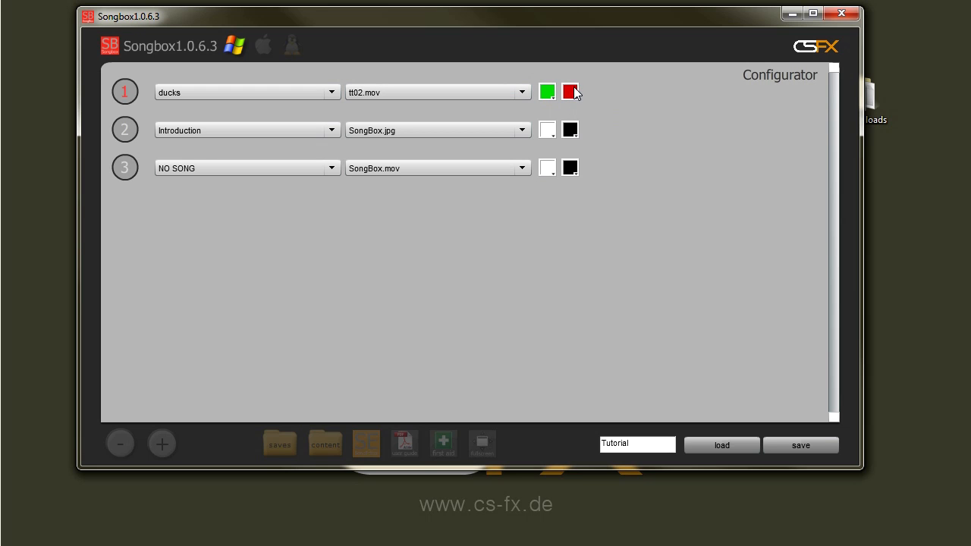
Save the recoloured configuration as Tutorial, reopen the Configurator and save it once more.
{"action": "left_click", "coordinate": [802, 446]}
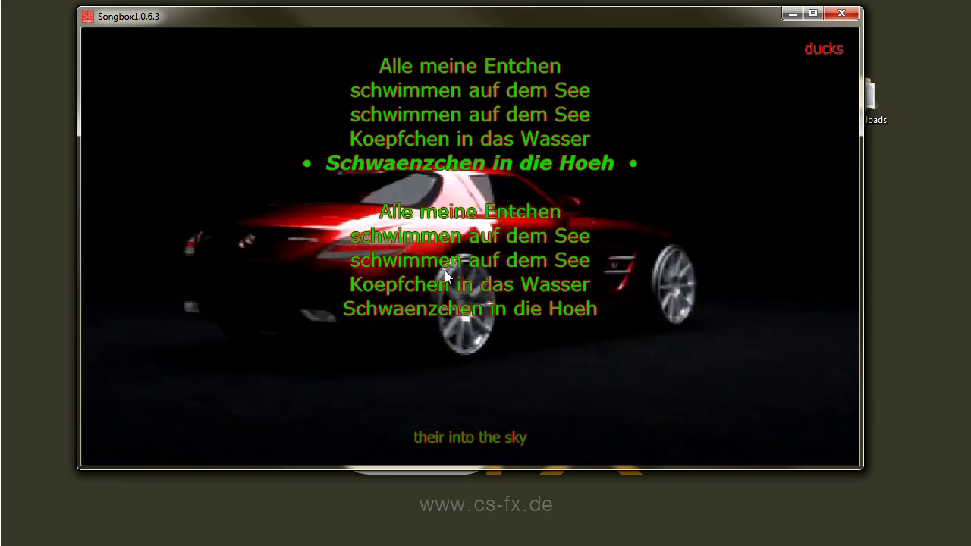
{"action": "key", "text": "period"}
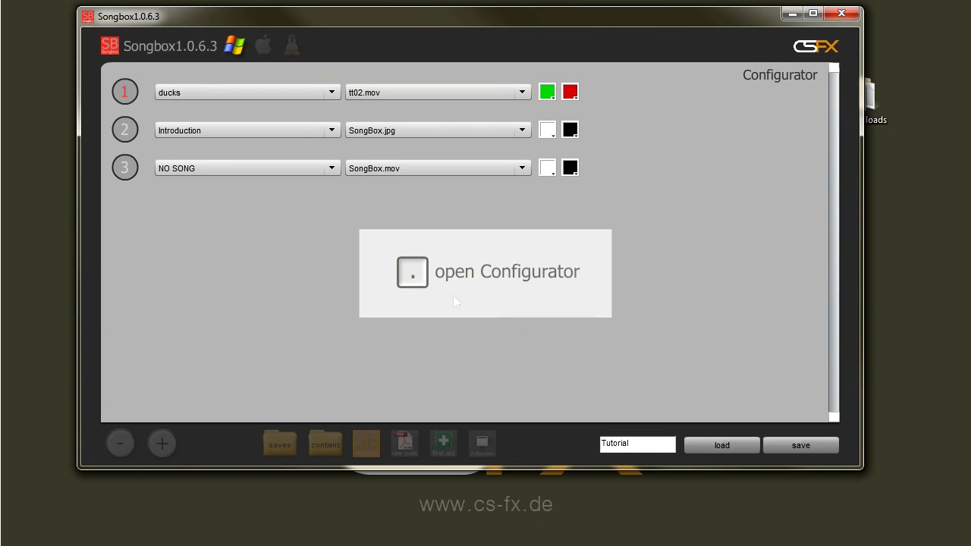
{"action": "left_click", "coordinate": [791, 445]}
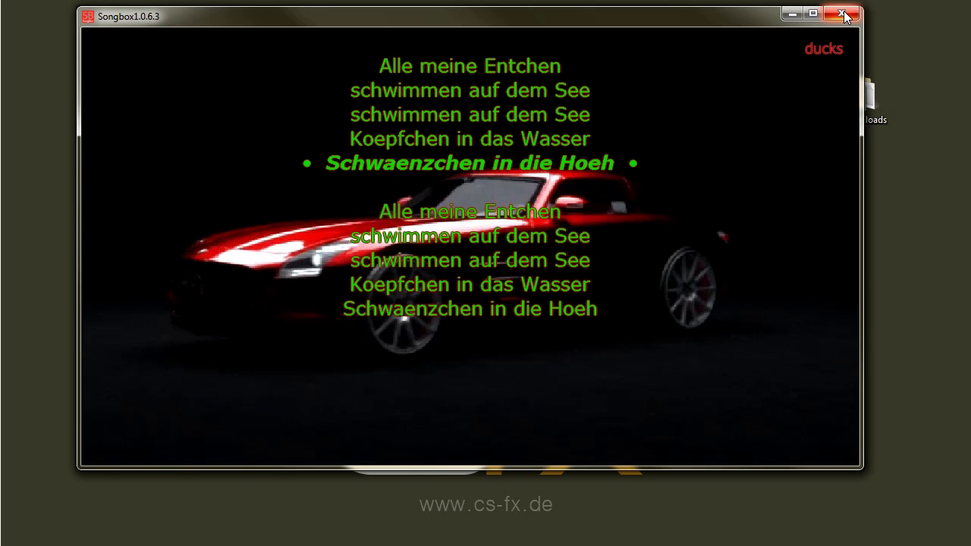
Close and restart SongBox, reposition its window on the desktop and open the Configurator.
{"action": "left_click", "coordinate": [845, 14]}
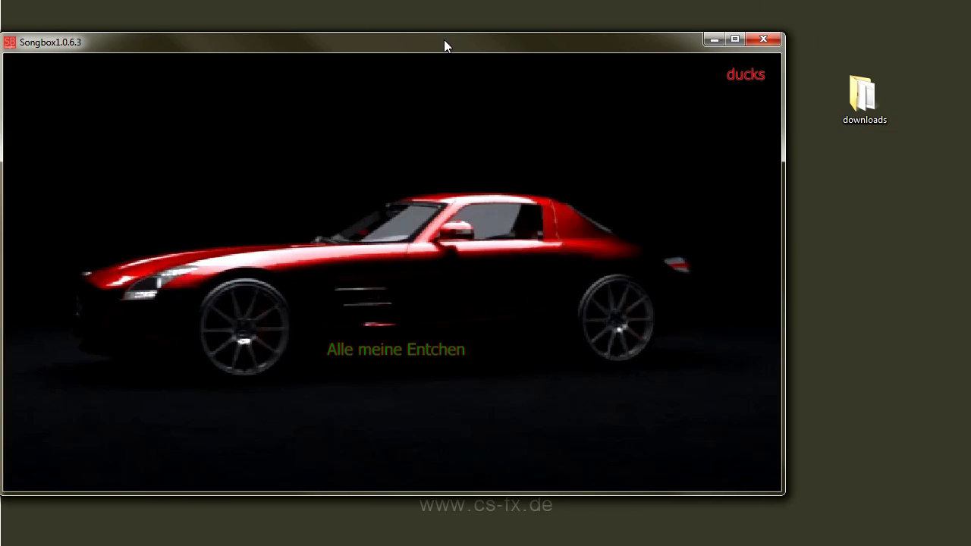
{"action": "left_click_drag", "start_coordinate": [444, 40], "coordinate": [455, 34]}
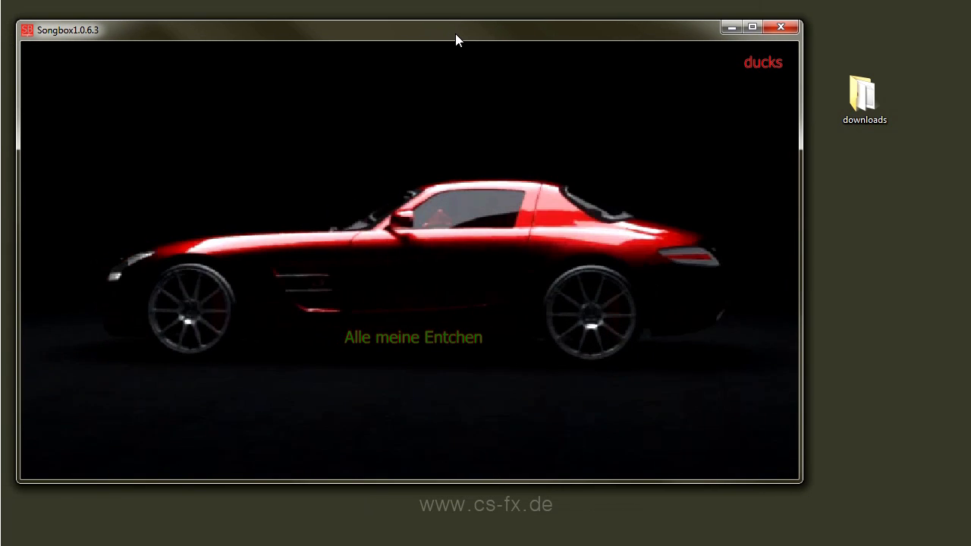
{"action": "key", "text": "Escape"}
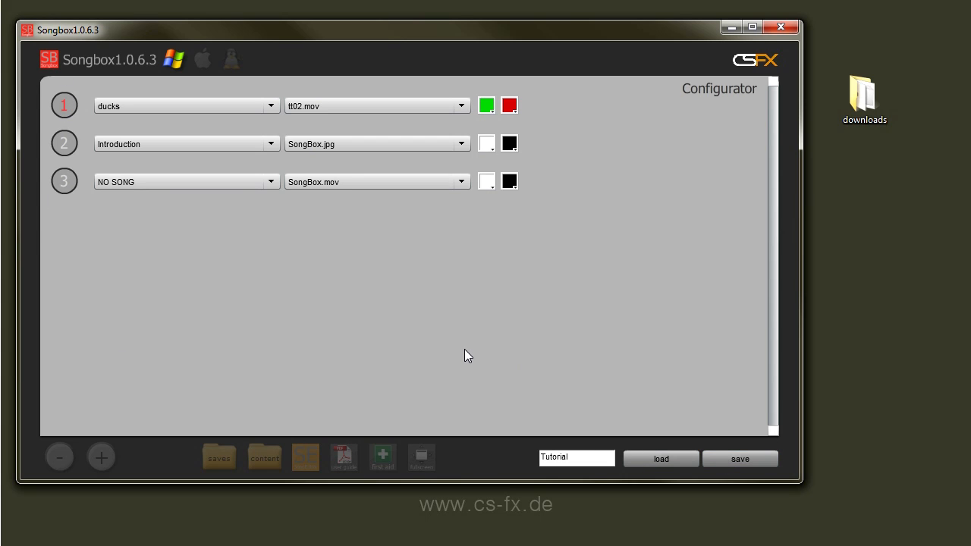
Change the ducks entry's first colour to blue and its second colour to yellow.
{"action": "double_click", "coordinate": [591, 459]}
{"action": "left_click", "coordinate": [490, 102]}
{"action": "left_click", "coordinate": [509, 165]}
{"action": "left_click", "coordinate": [509, 105]}
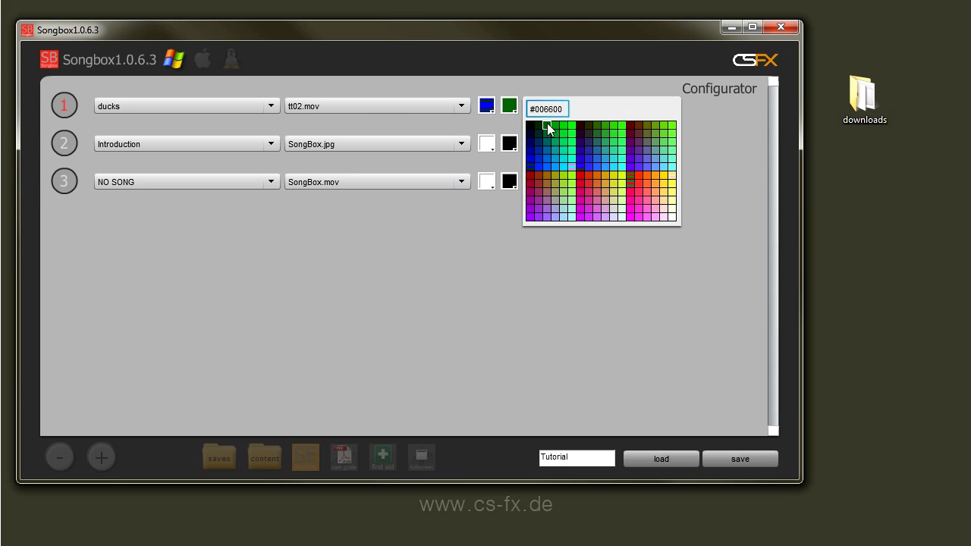
{"action": "left_click", "coordinate": [671, 186]}
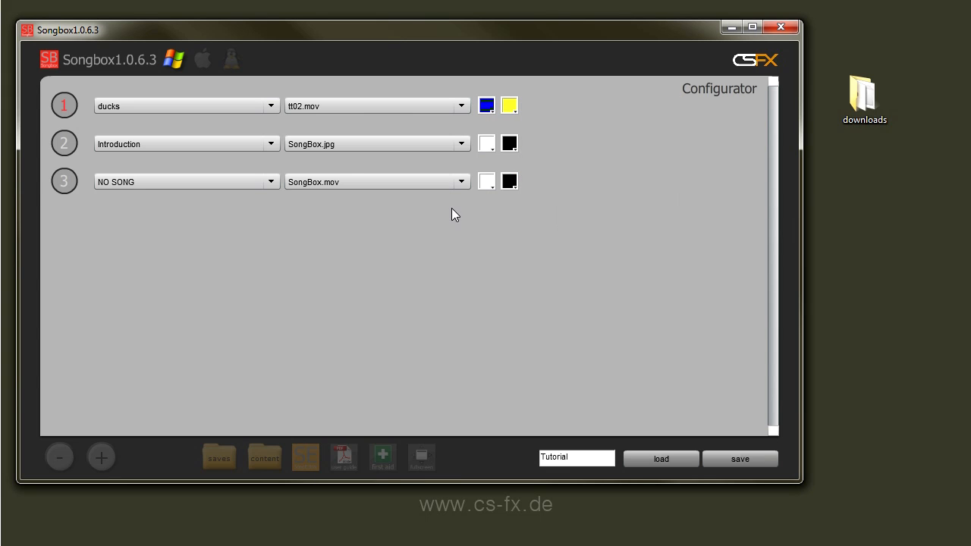
Remove the Introduction and NO SONG entries and save the configuration under the name blue.
{"action": "left_click", "coordinate": [55, 461]}
{"action": "left_click", "coordinate": [54, 461]}
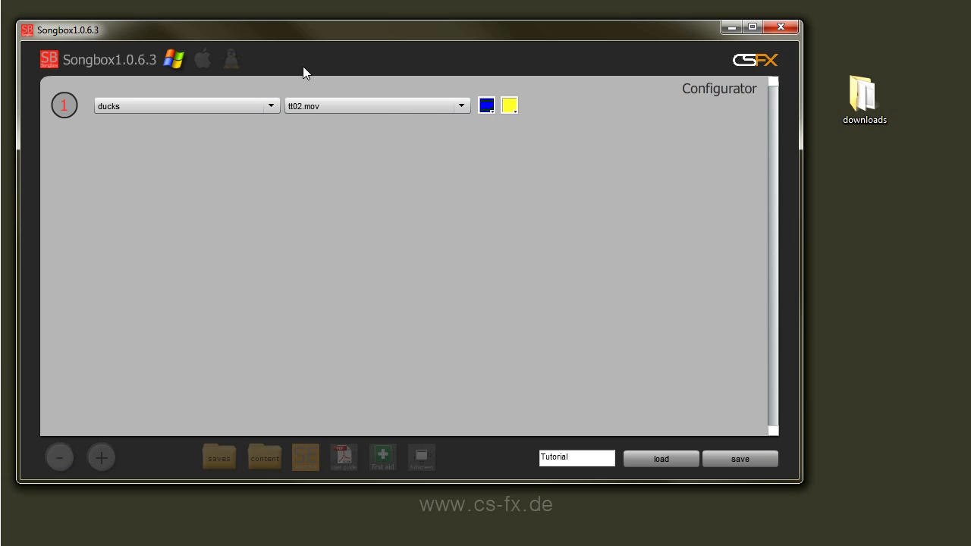
{"action": "double_click", "coordinate": [602, 458]}
{"action": "type", "text": "blue"}
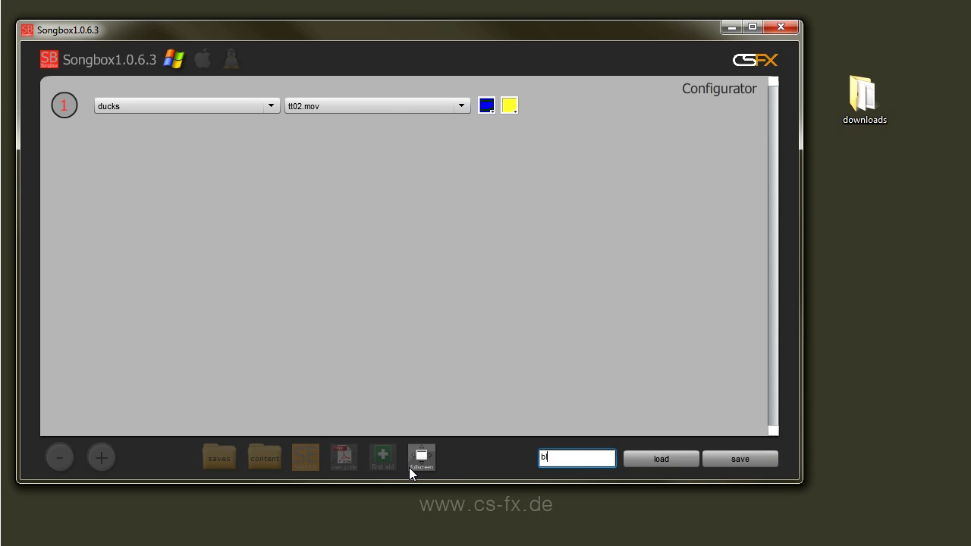
{"action": "left_click", "coordinate": [774, 464]}
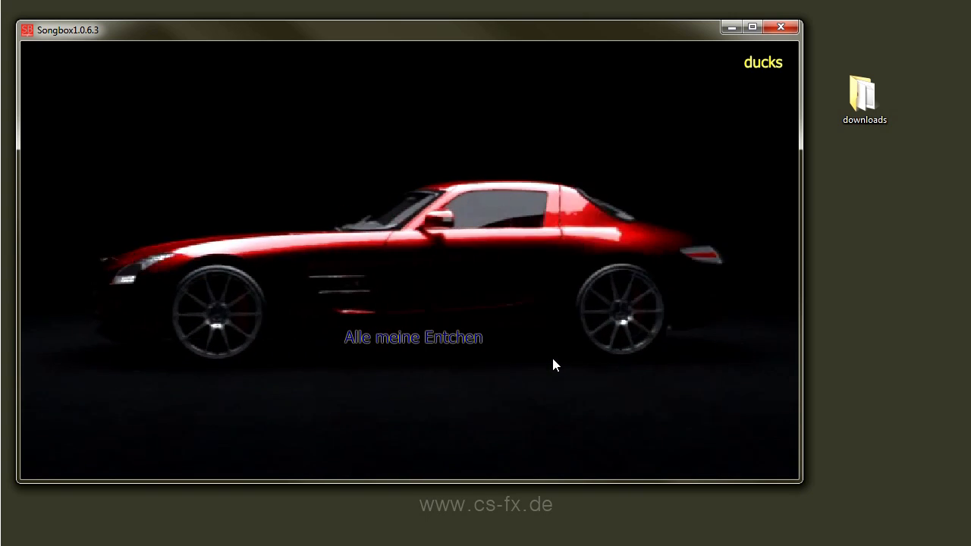
From the Configurator, open the saves folder to examine the saved configuration files, and return to SongBox.
{"action": "key", "text": "Escape"}
{"action": "double_click", "coordinate": [581, 460]}
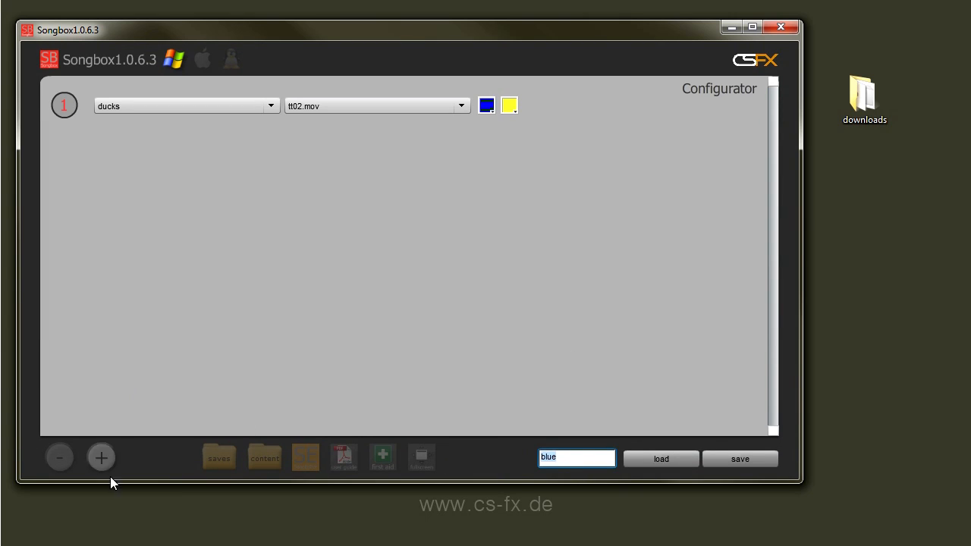
{"action": "left_click", "coordinate": [218, 457]}
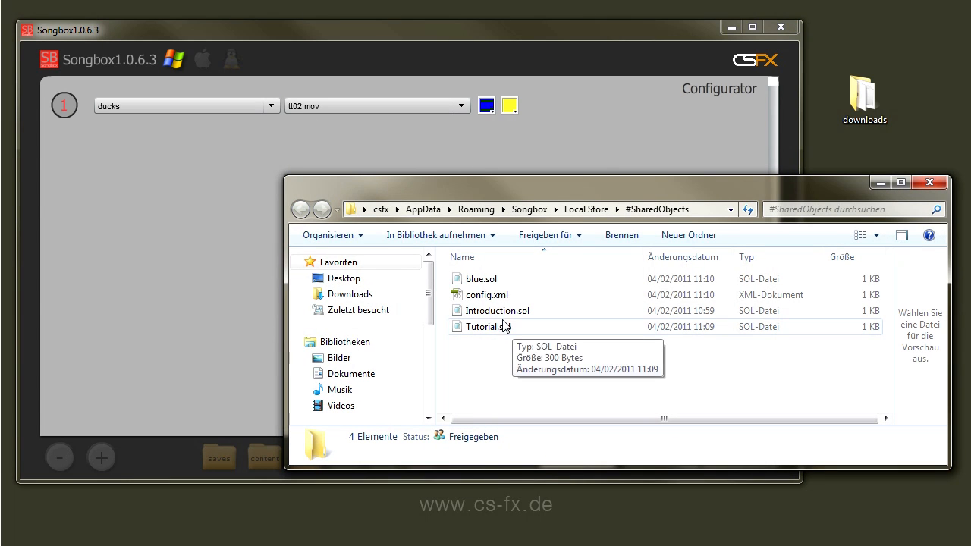
{"action": "left_click", "coordinate": [400, 29]}
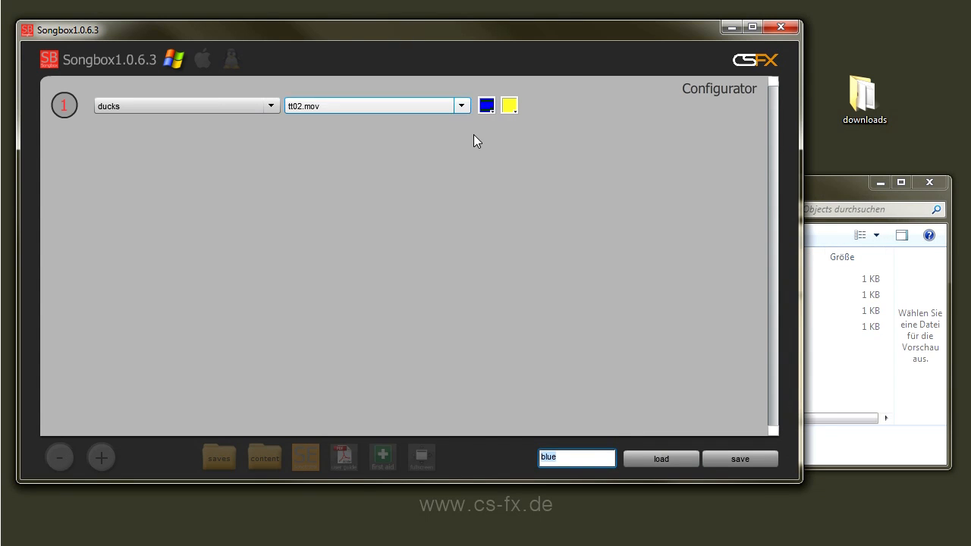
Load the saved configuration Tutorial and open the Configurator to view its entries.
{"action": "type", "text": "Tutorial"}
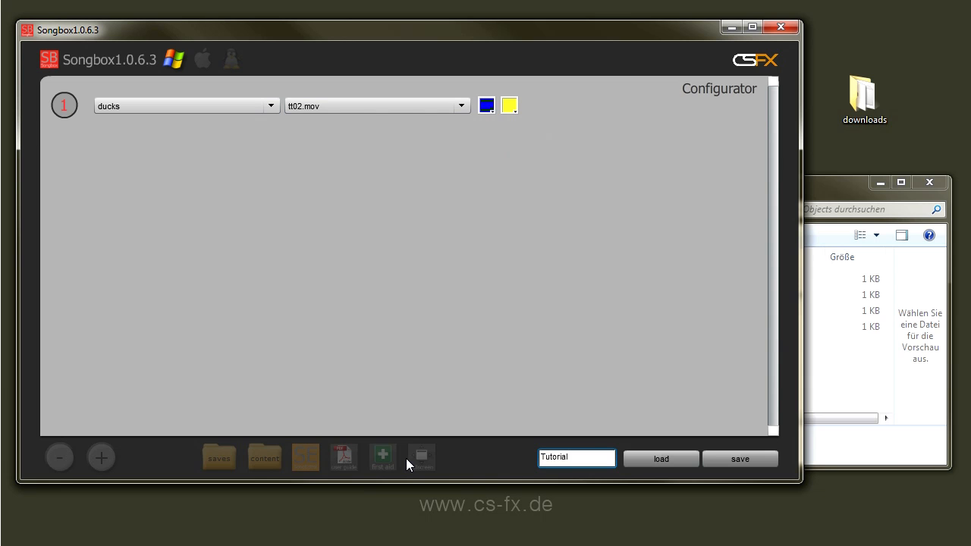
{"action": "left_click", "coordinate": [663, 453]}
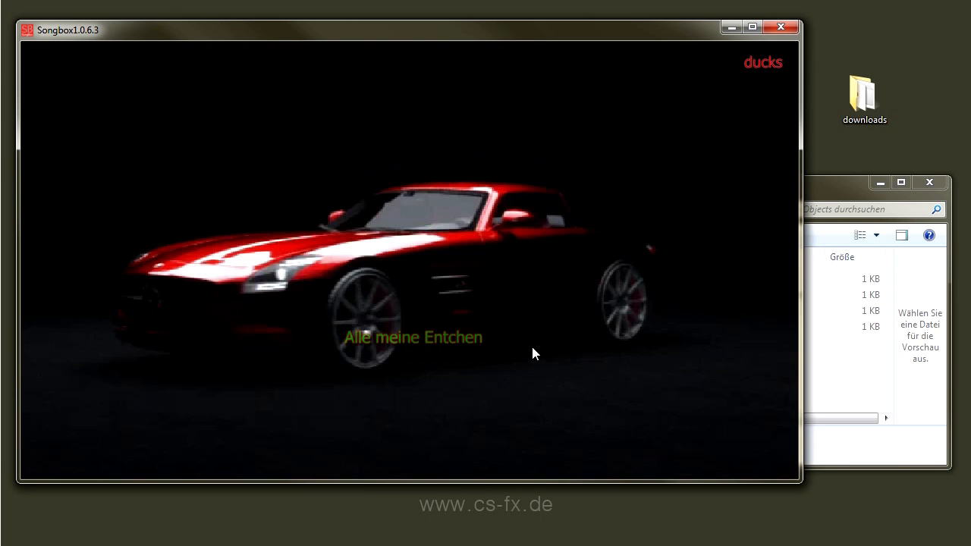
{"action": "left_click", "coordinate": [534, 348]}
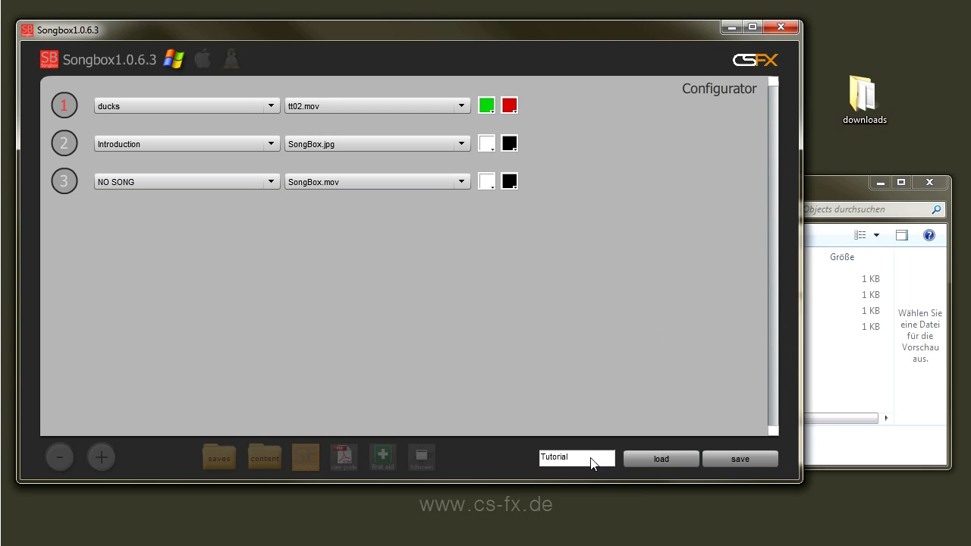
Load the saved configuration blue and open the Configurator to view its entry.
{"action": "left_click", "coordinate": [592, 461]}
{"action": "type", "text": "blue"}
{"action": "left_click", "coordinate": [672, 458]}
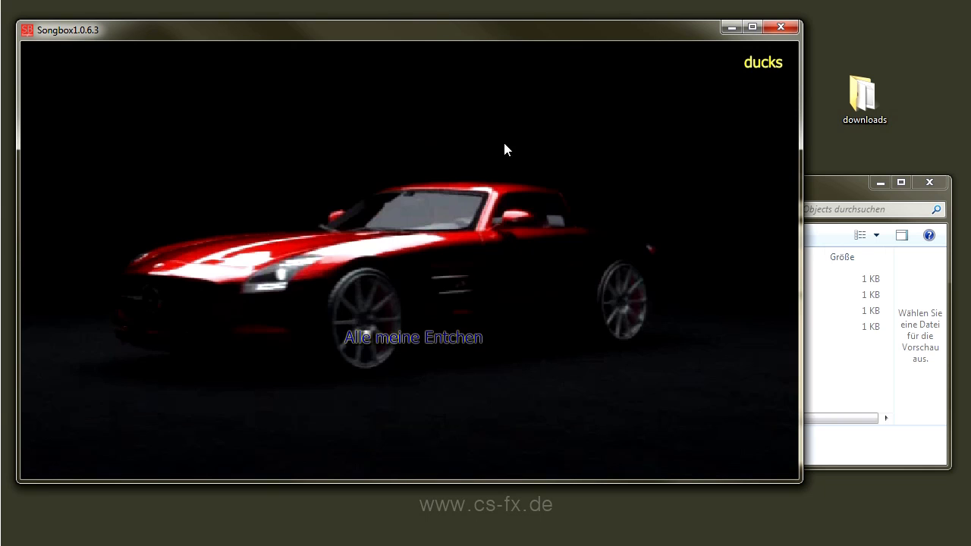
{"action": "left_click", "coordinate": [506, 152]}
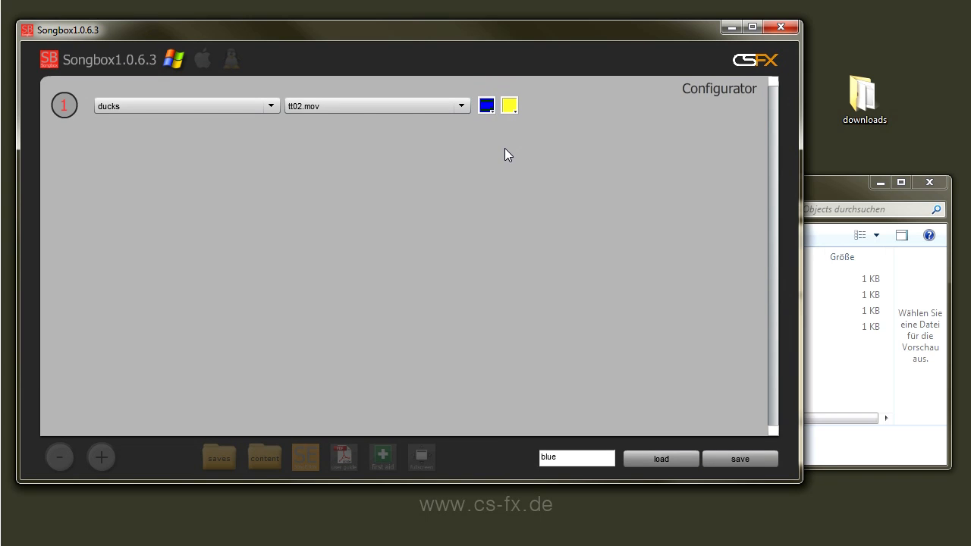
Close the old folder window, reopen the saves folder, and resize and position it so the configuration name field stays accessible.
{"action": "left_click", "coordinate": [930, 182]}
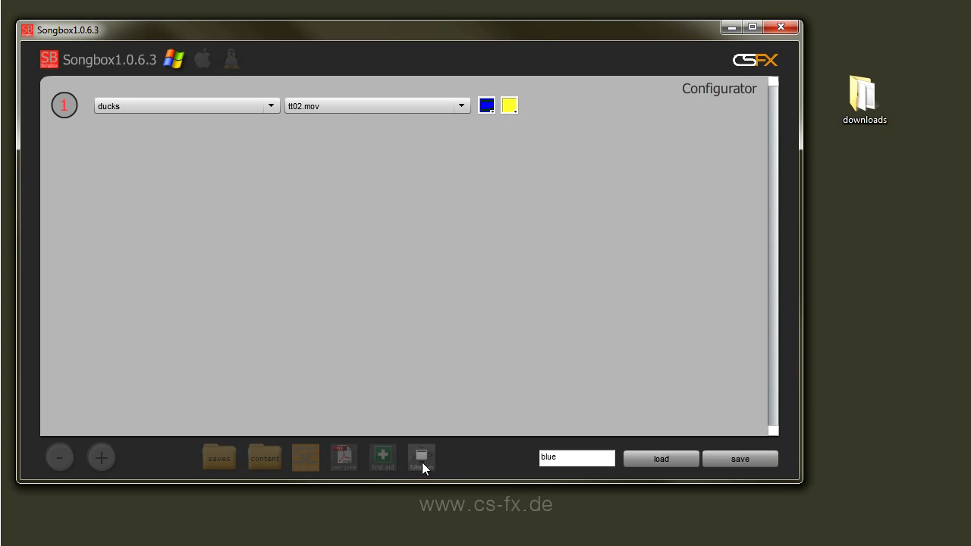
{"action": "left_click", "coordinate": [225, 459]}
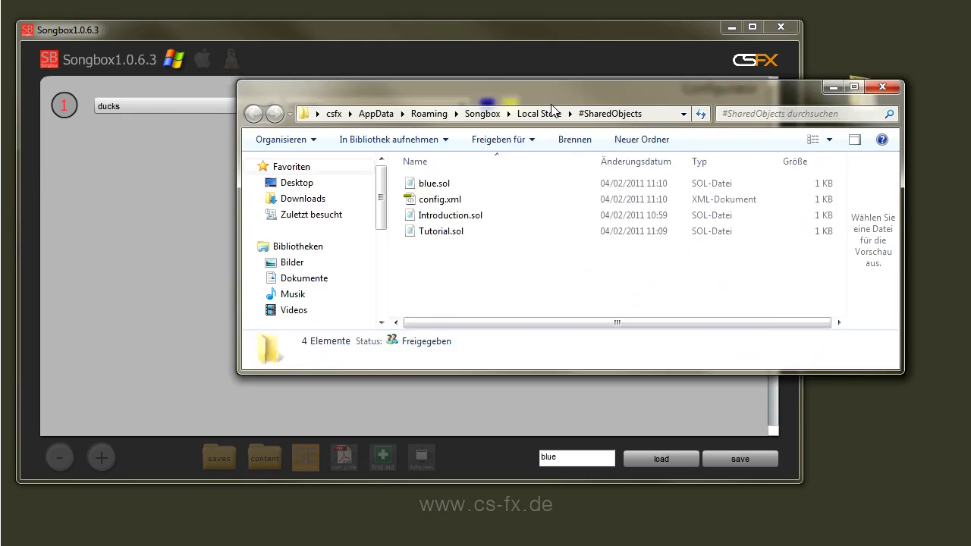
{"action": "left_click_drag", "start_coordinate": [551, 105], "coordinate": [540, 133]}
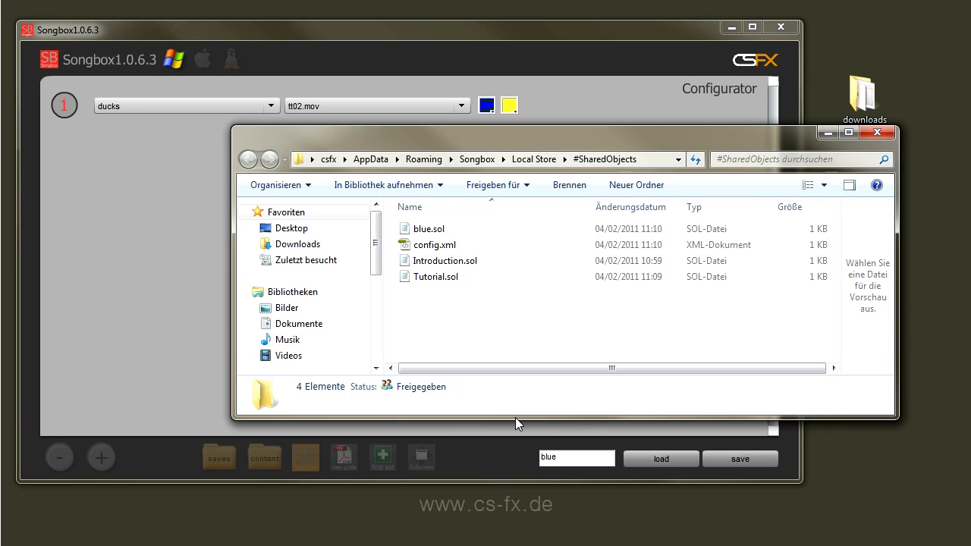
{"action": "left_click_drag", "start_coordinate": [515, 417], "coordinate": [508, 350]}
{"action": "left_click_drag", "start_coordinate": [485, 133], "coordinate": [480, 158]}
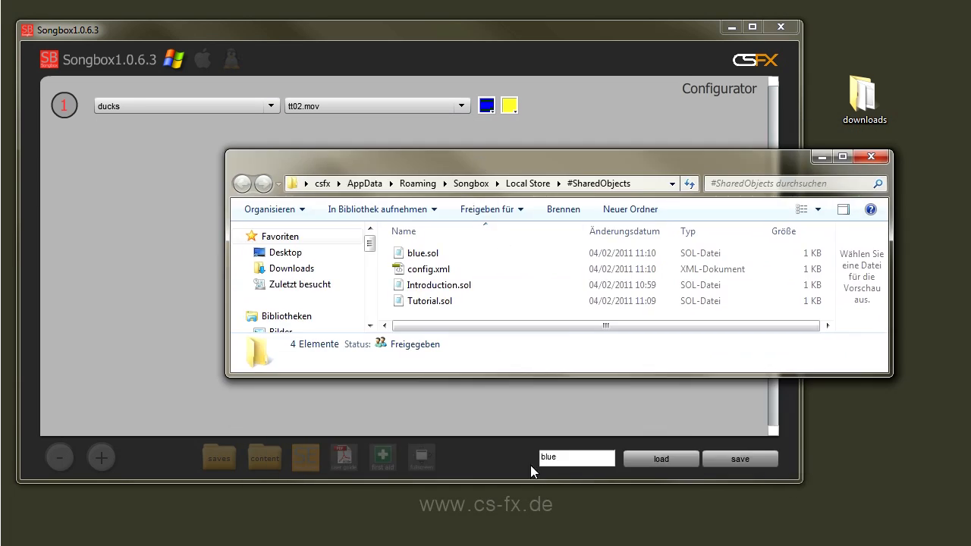
Save the current configuration under the name test.
{"action": "double_click", "coordinate": [573, 460]}
{"action": "type", "text": "test"}
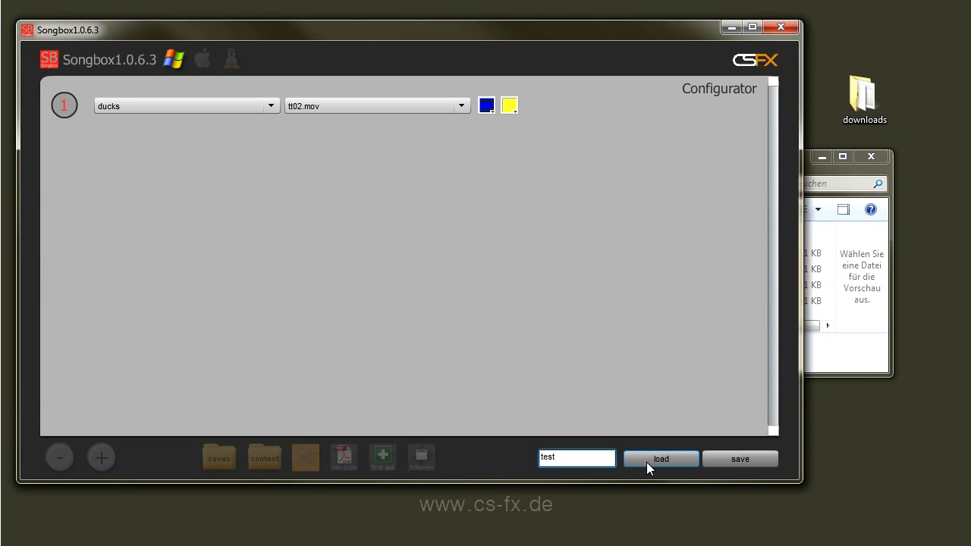
{"action": "left_click", "coordinate": [732, 459]}
Bring the saves folder forward, enlarge it to check the saved files including test.sol, and close the folder.
{"action": "left_click", "coordinate": [841, 358]}
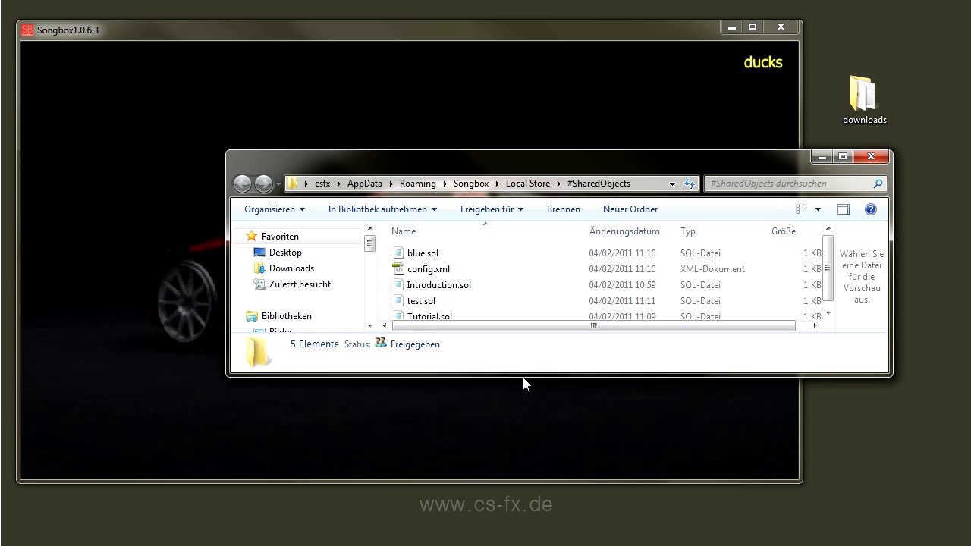
{"action": "left_click_drag", "start_coordinate": [523, 375], "coordinate": [522, 450]}
{"action": "left_click", "coordinate": [491, 47]}
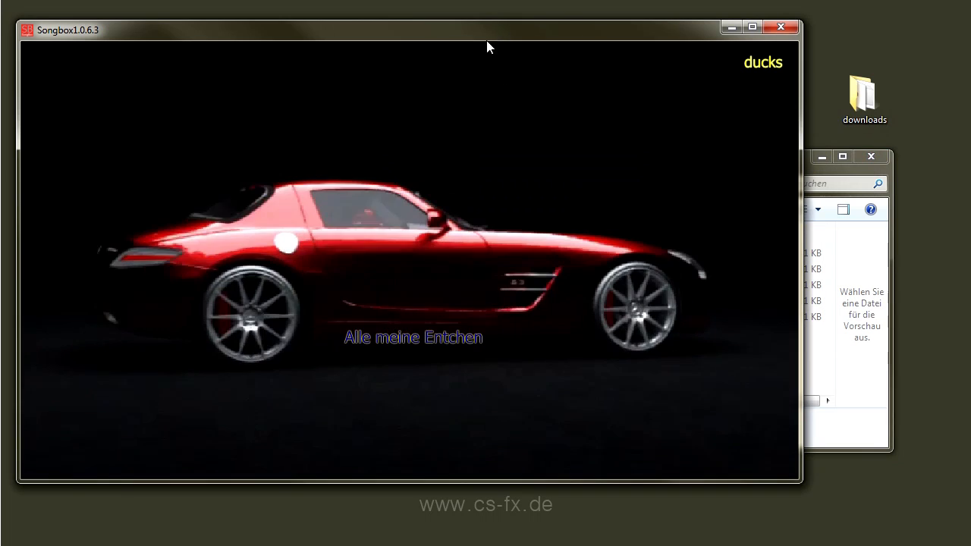
{"action": "left_click", "coordinate": [872, 155]}
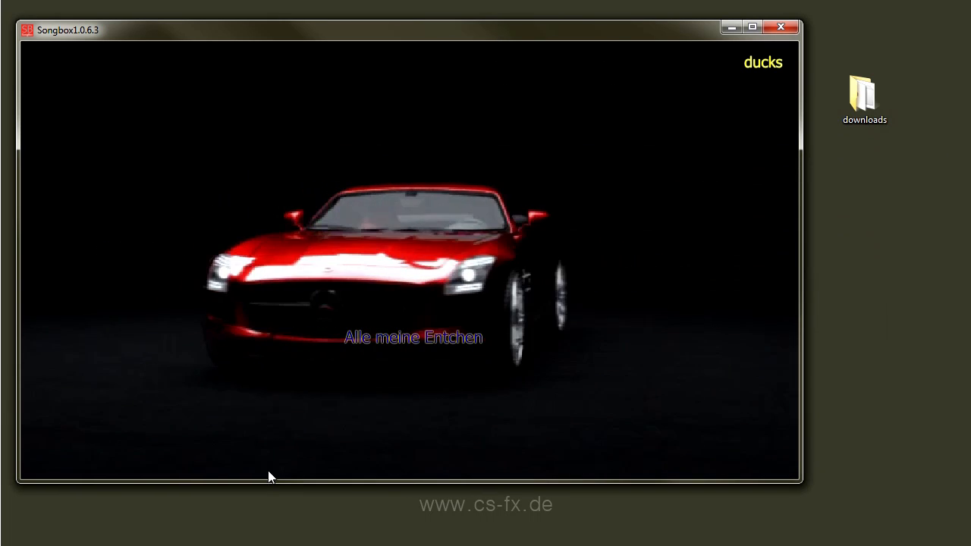
Reopen the Configurator, open the SongBoxContent folder, reposition its window and view the backgrounds folder.
{"action": "left_click", "coordinate": [289, 443]}
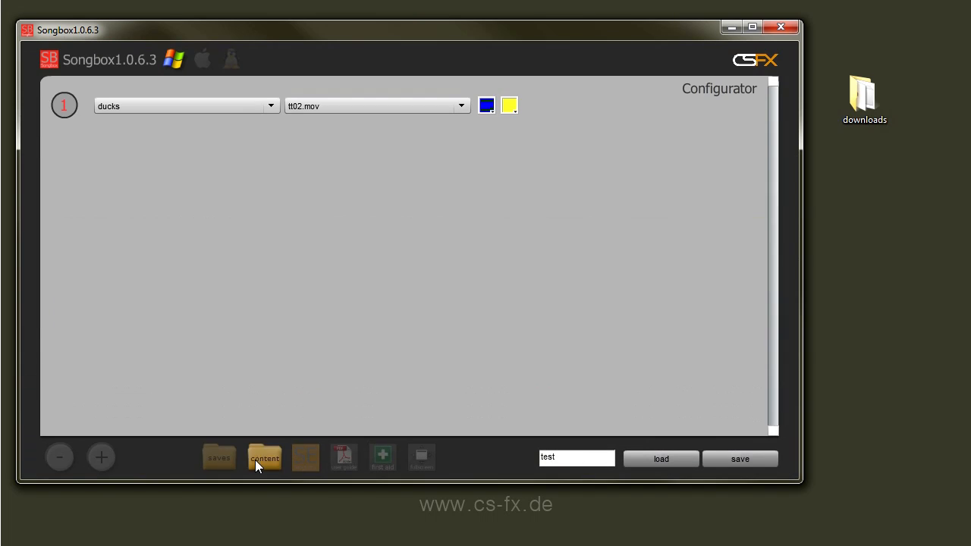
{"action": "left_click", "coordinate": [260, 458]}
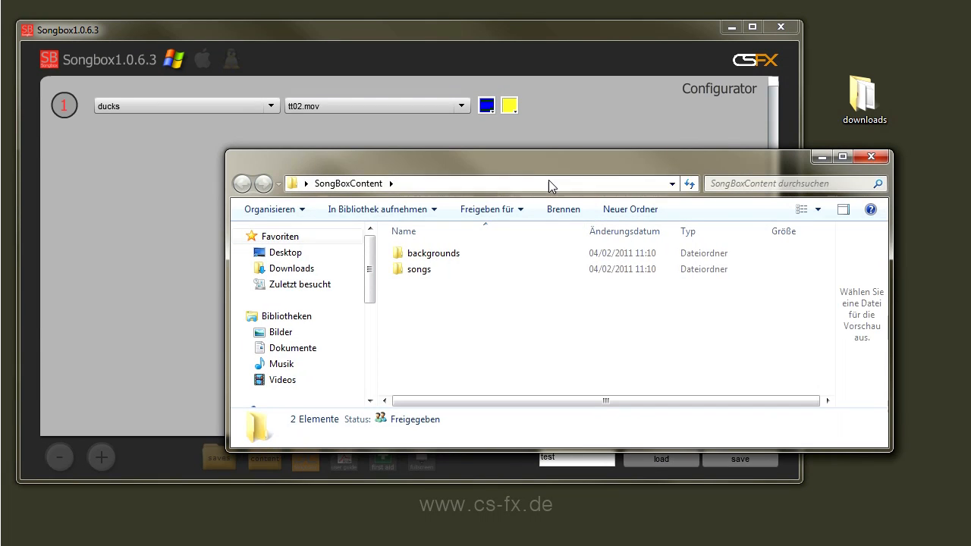
{"action": "left_click_drag", "start_coordinate": [534, 167], "coordinate": [430, 137]}
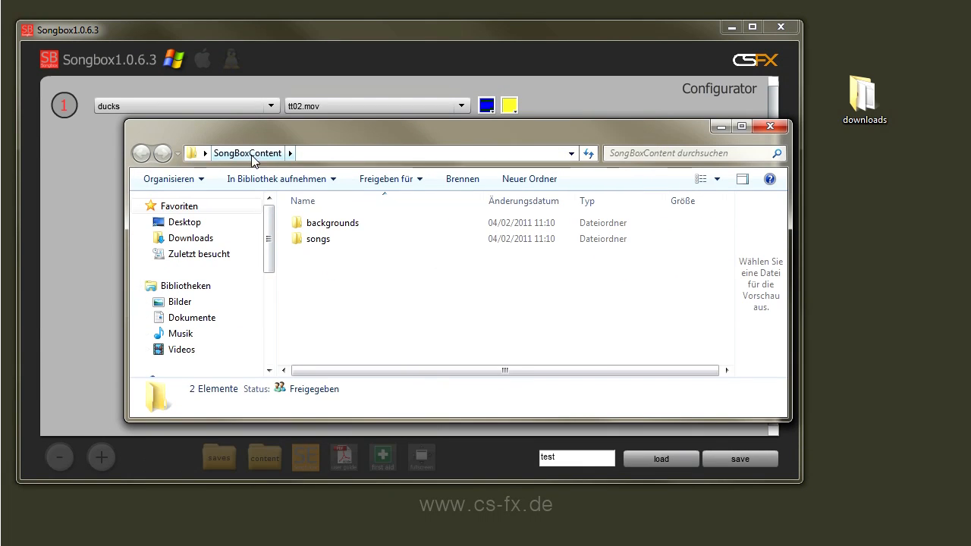
{"action": "double_click", "coordinate": [330, 227]}
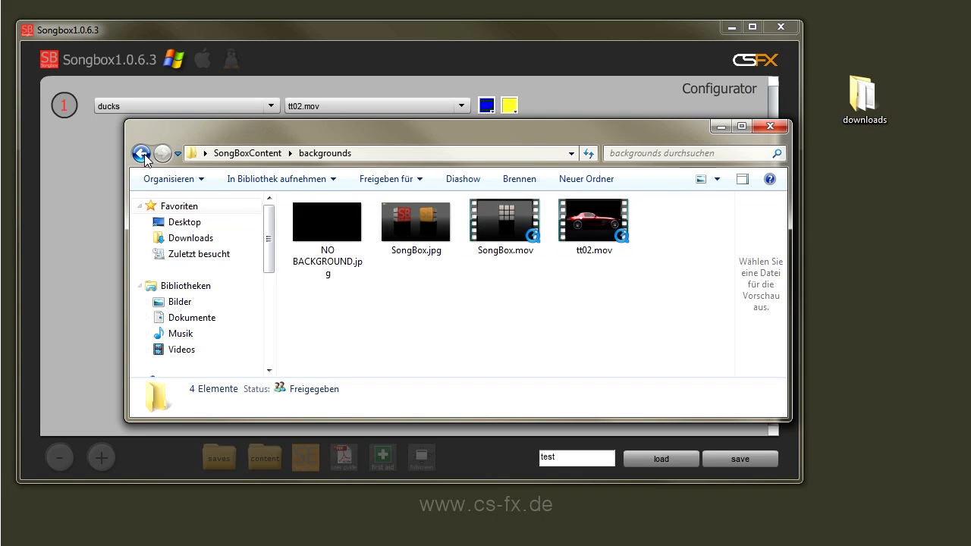
Close the backgrounds folder window, and briefly launch SongEditor from the Configurator to view its window before closing it.
{"action": "left_click", "coordinate": [771, 126]}
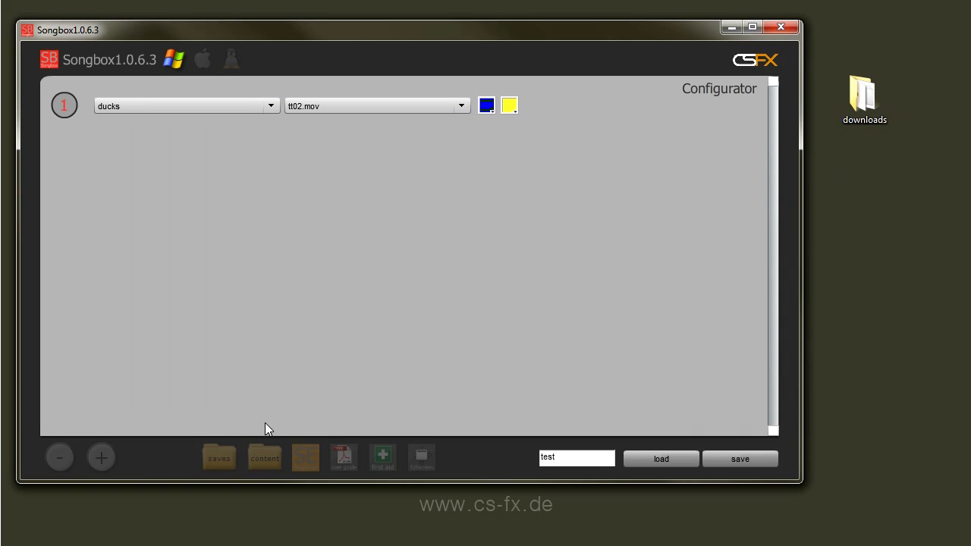
{"action": "left_click", "coordinate": [309, 462]}
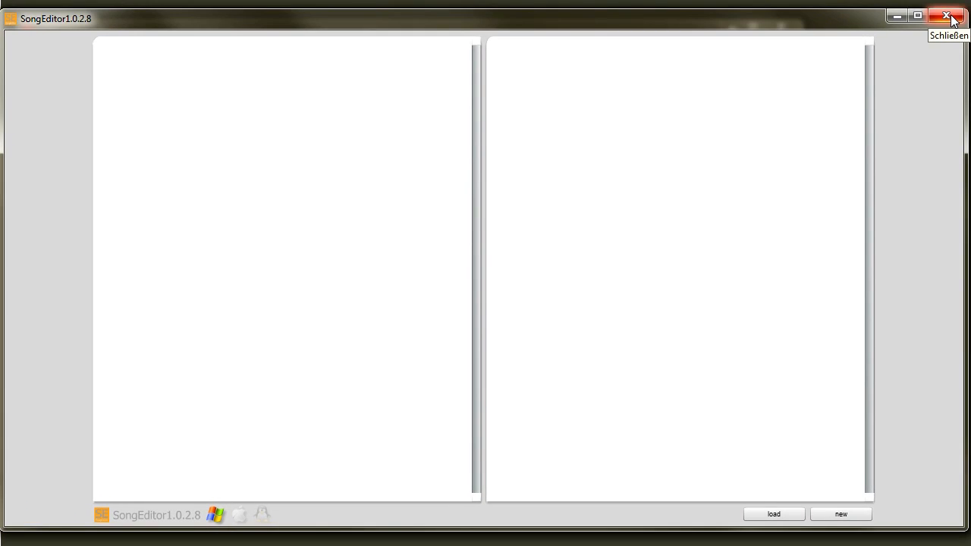
{"action": "left_click", "coordinate": [946, 16]}
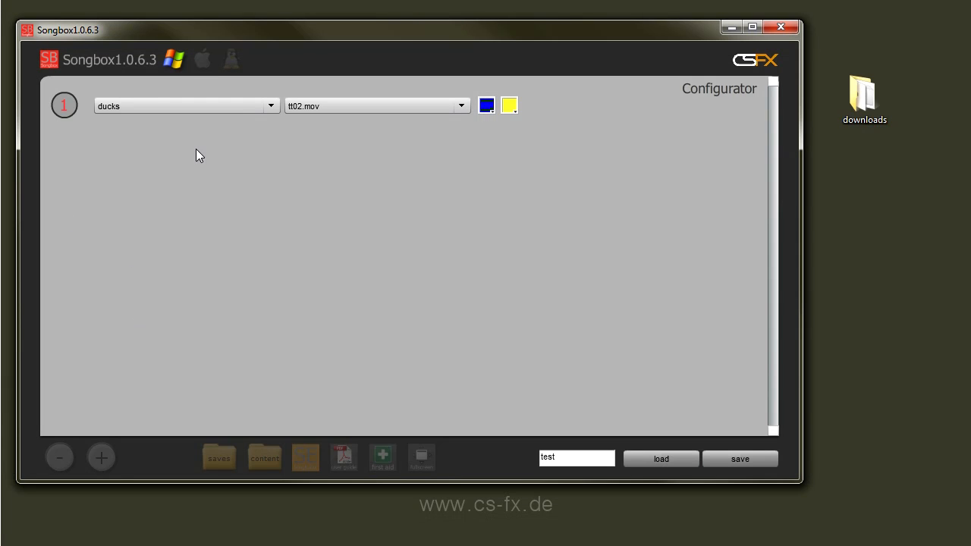
Open the first aid quick guide, page through its folder, file type and feedback pages, and return to the shortcuts page.
{"action": "left_click", "coordinate": [384, 458]}
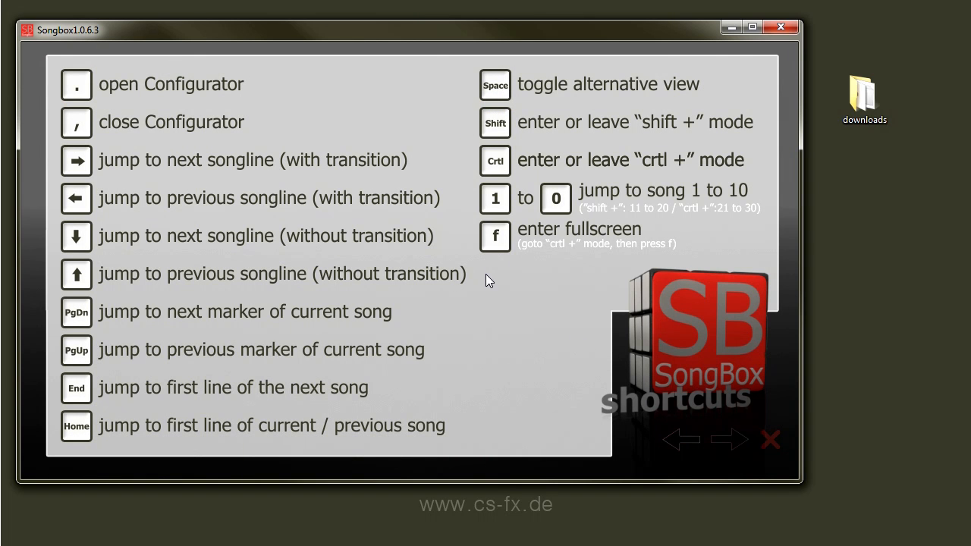
{"action": "left_click", "coordinate": [729, 440]}
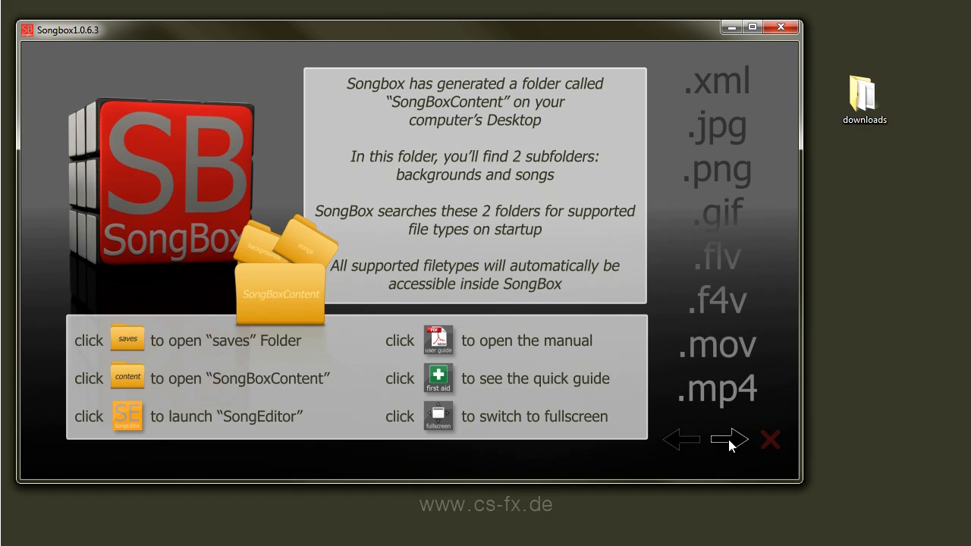
{"action": "left_click", "coordinate": [675, 443]}
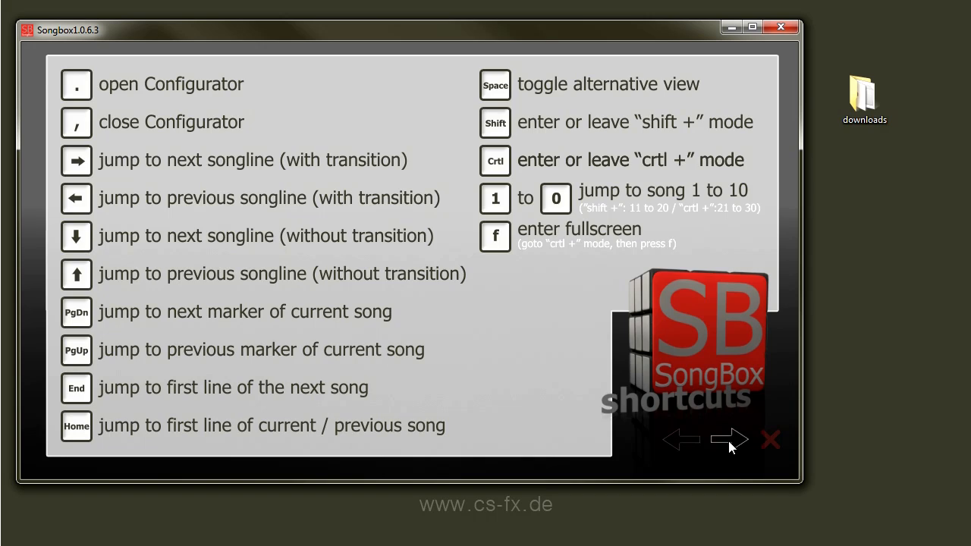
{"action": "left_click", "coordinate": [728, 440]}
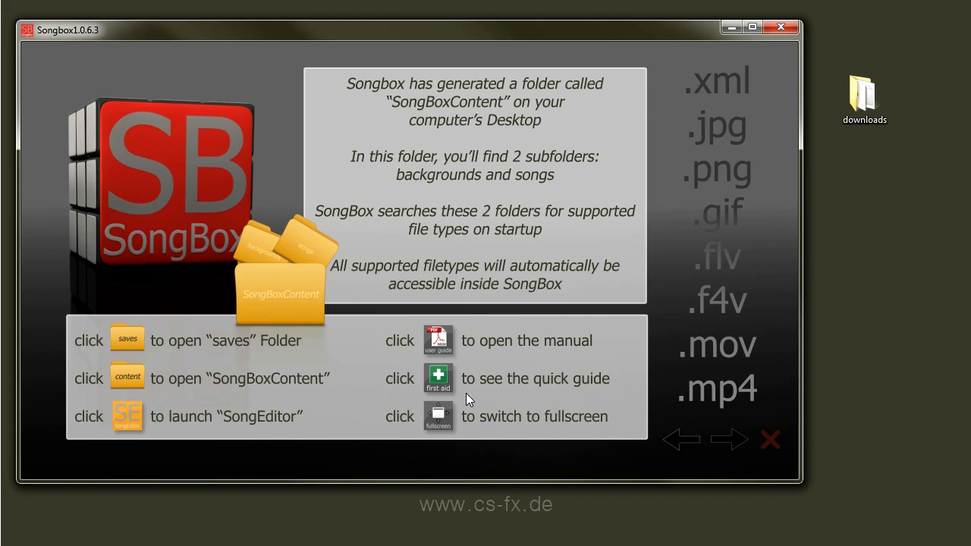
{"action": "left_click", "coordinate": [735, 440]}
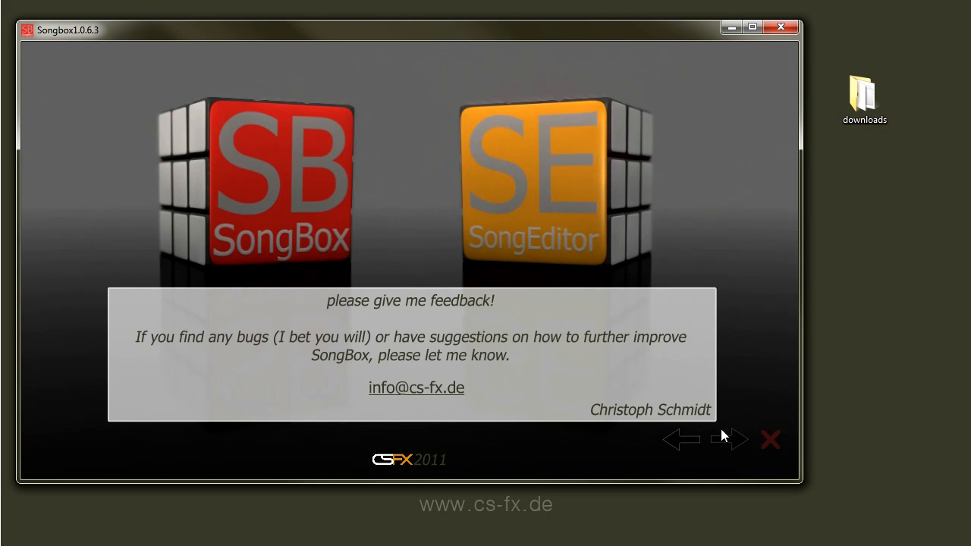
{"action": "left_click", "coordinate": [676, 441]}
{"action": "left_click", "coordinate": [672, 440]}
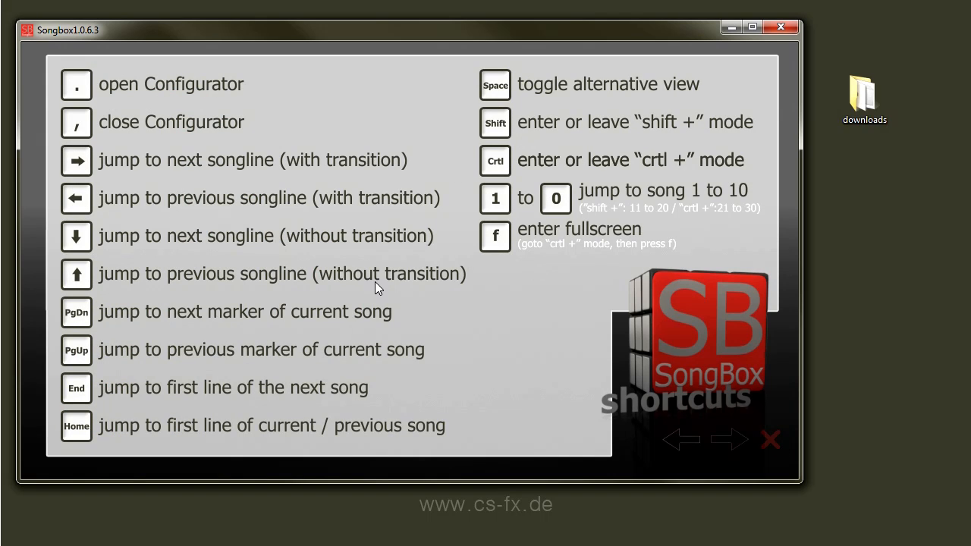
Toggle between the ducks presentation and the shortcuts page twice, and close the quick guide to return to the Configurator.
{"action": "key", "text": "comma"}
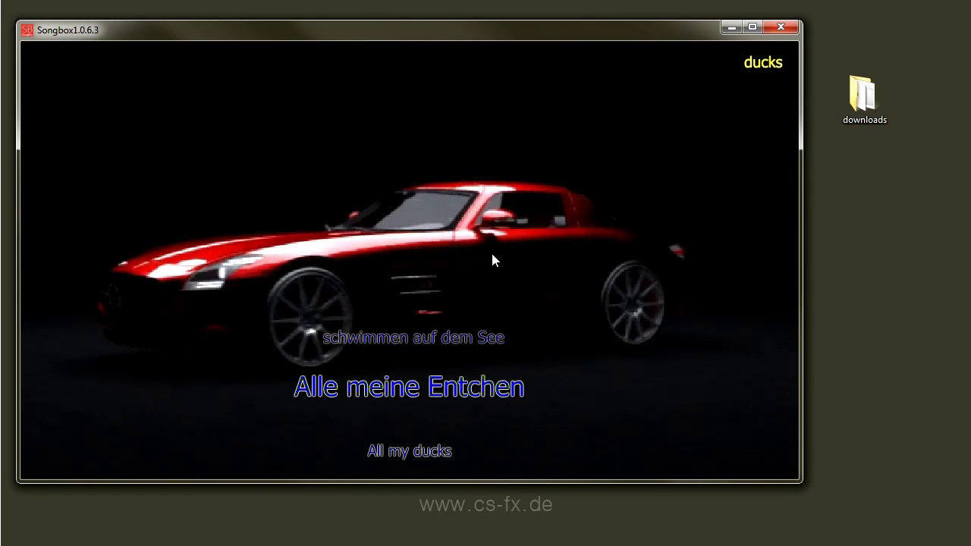
{"action": "key", "text": "period"}
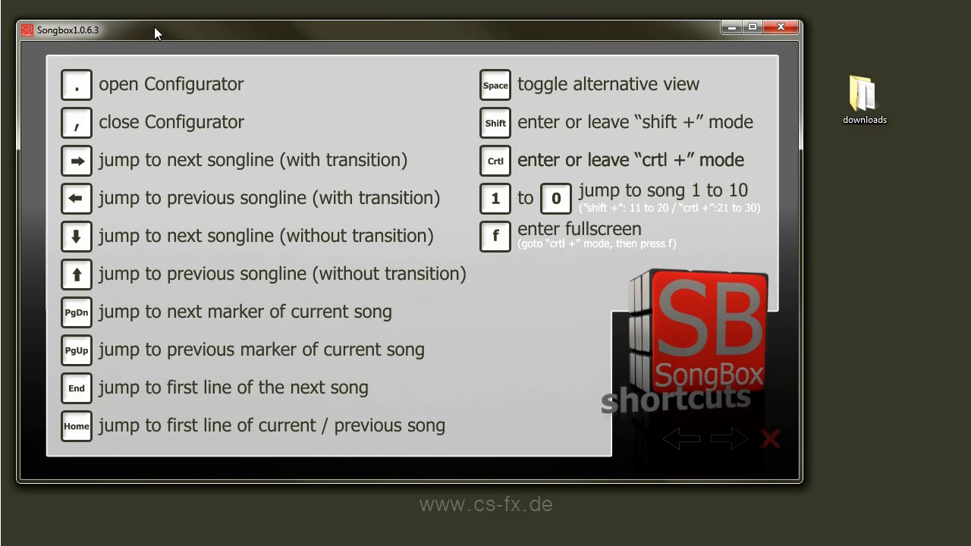
{"action": "key", "text": "comma"}
{"action": "key", "text": "period"}
{"action": "left_click", "coordinate": [776, 444]}
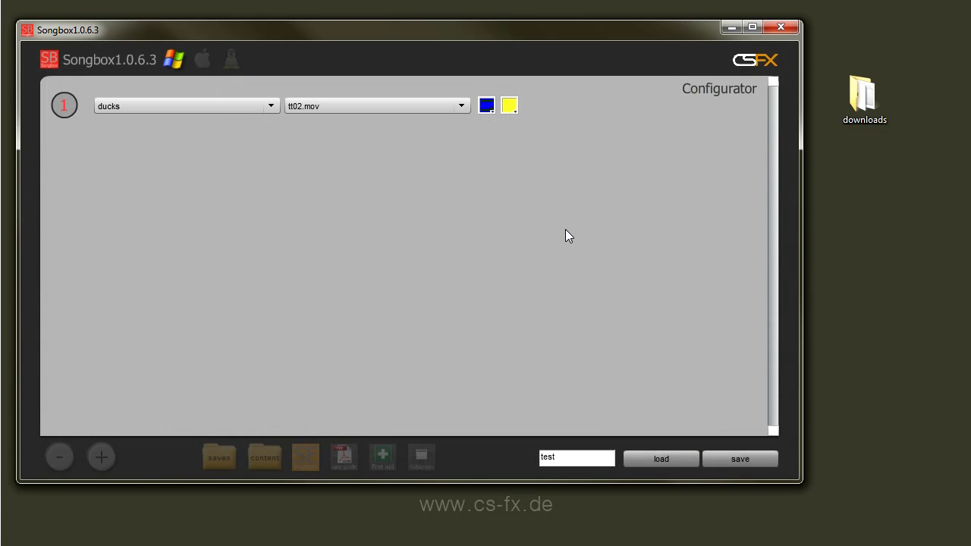
Close and reopen the Configurator, reposition the SongBox window slightly, and switch the ducks presentation to fullscreen.
{"action": "key", "text": "comma"}
{"action": "key", "text": "period"}
{"action": "left_click_drag", "start_coordinate": [393, 31], "coordinate": [376, 48]}
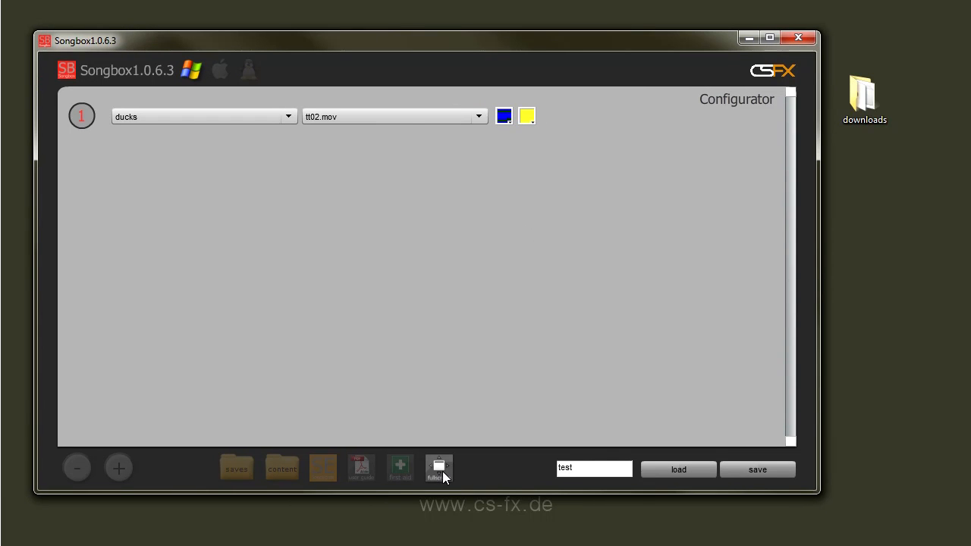
{"action": "left_click", "coordinate": [444, 471]}
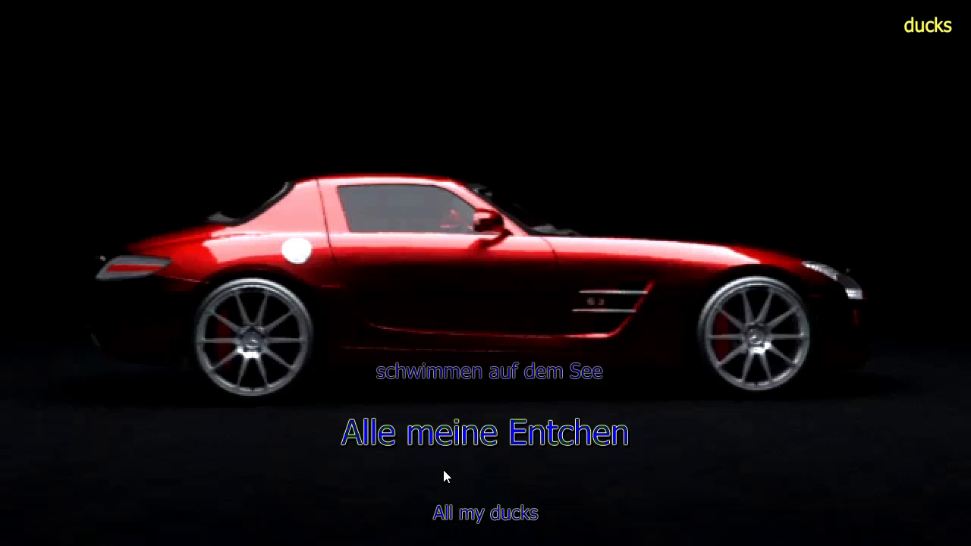